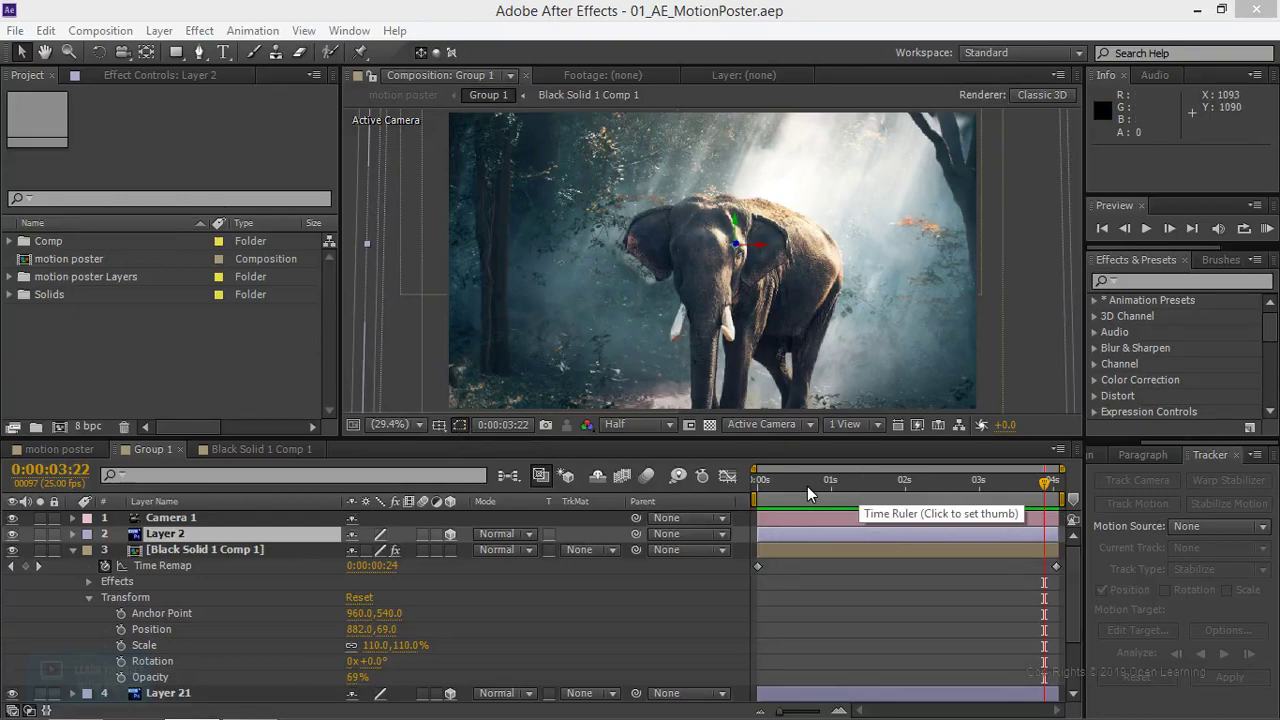
# Scrub the Group 1 composition back to about 0:00:00:17
pyautogui.moveTo(757, 483); pyautogui.dragTo(808, 483)
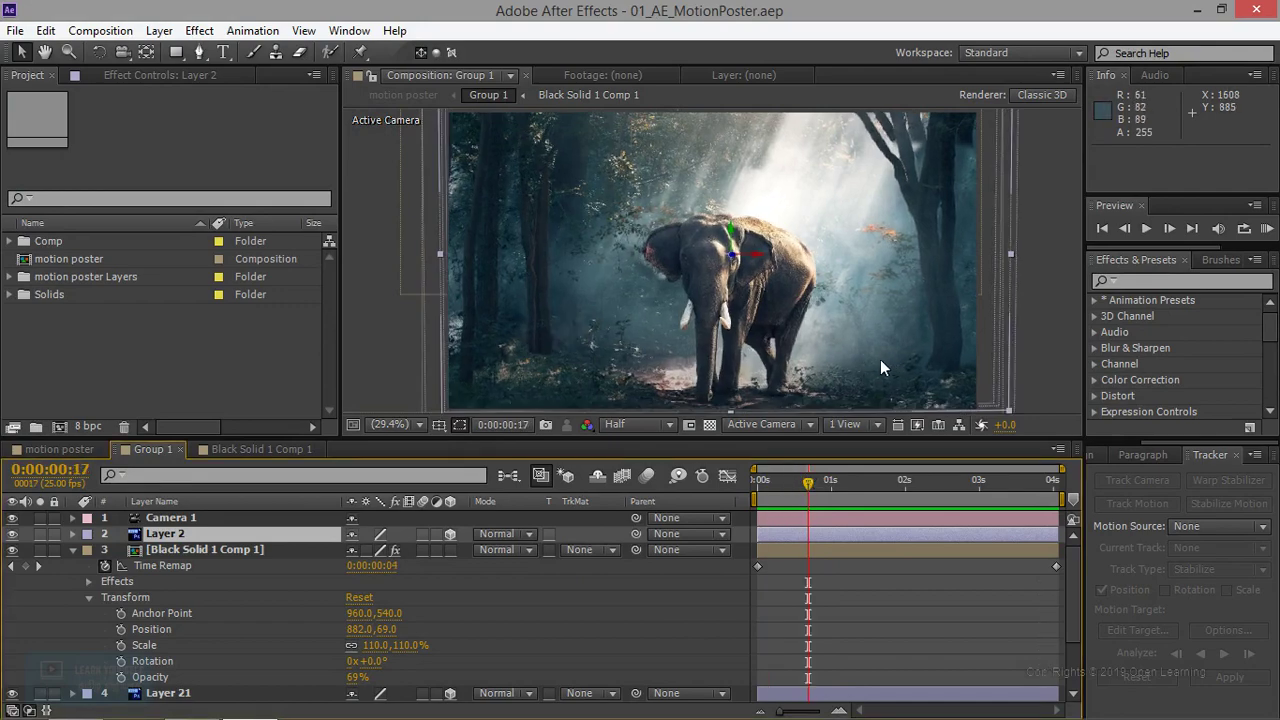
# In the import dialog, browse to F:\References_Videos_Images\Smoke Effects
pyautogui.doubleClick(197, 360)
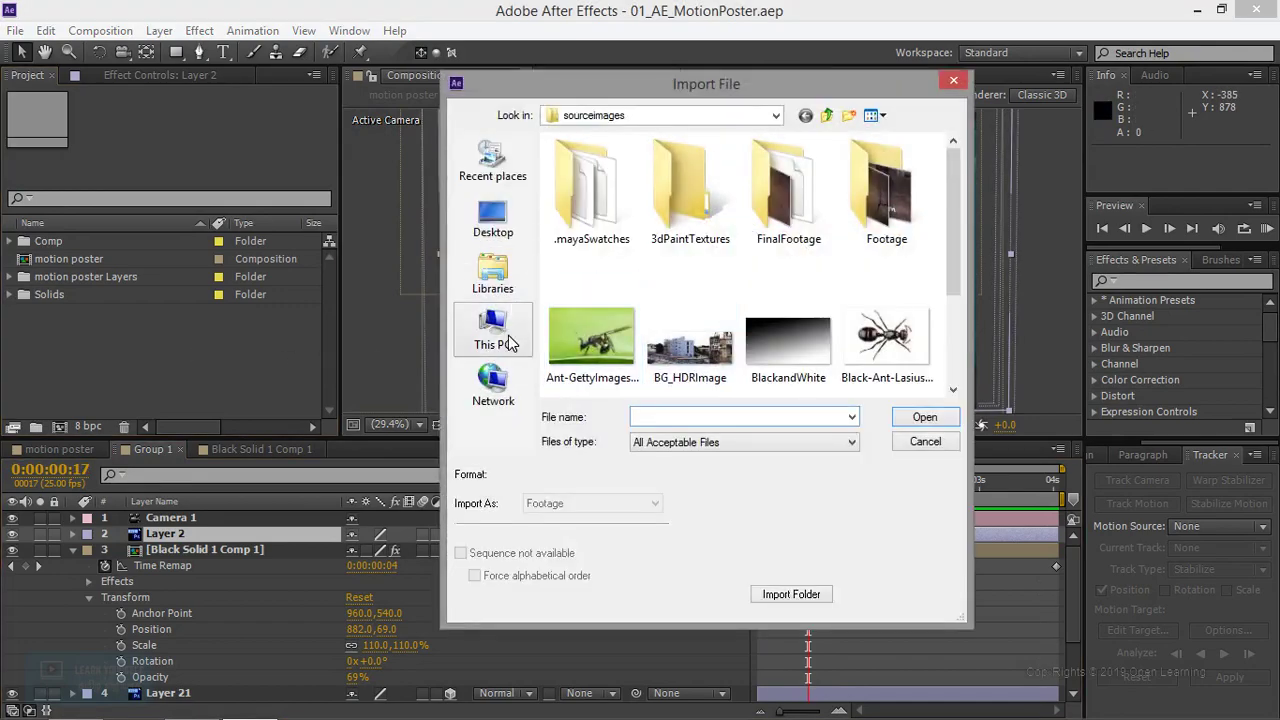
pyautogui.click(493, 330)
pyautogui.scroll(-5, 640, 358)
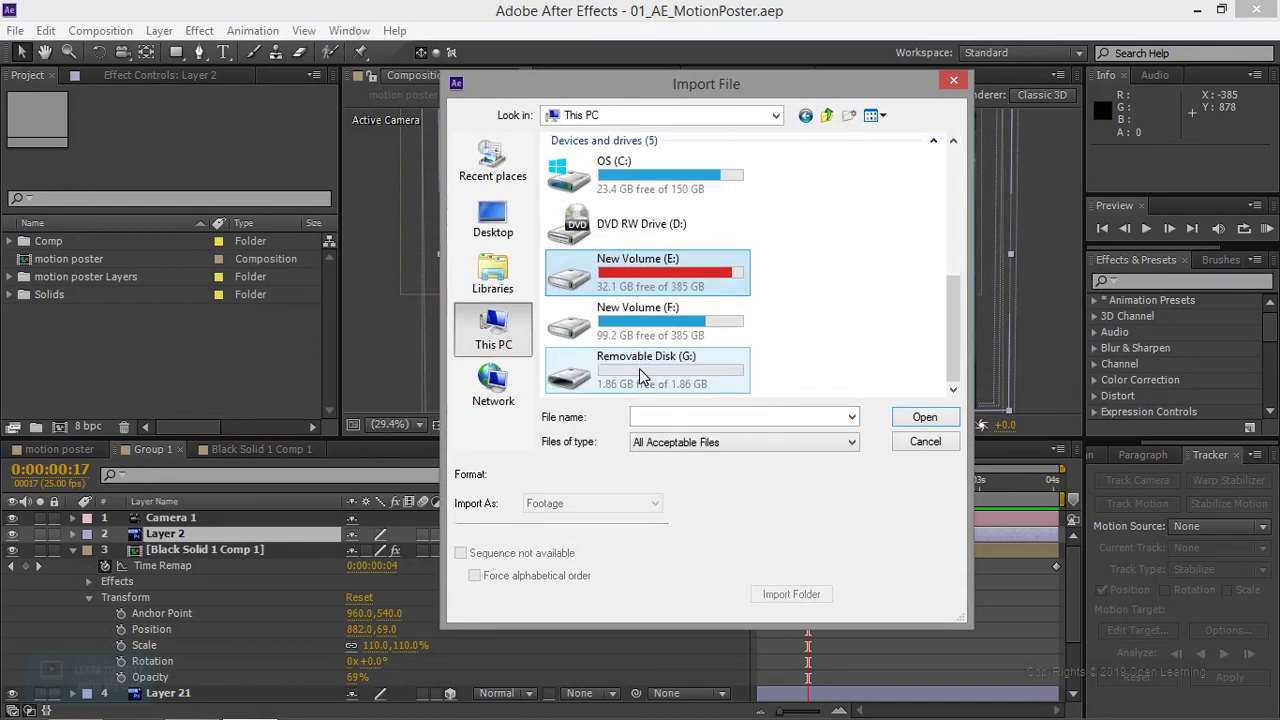
pyautogui.doubleClick(643, 330)
pyautogui.scroll(-5, 634, 363)
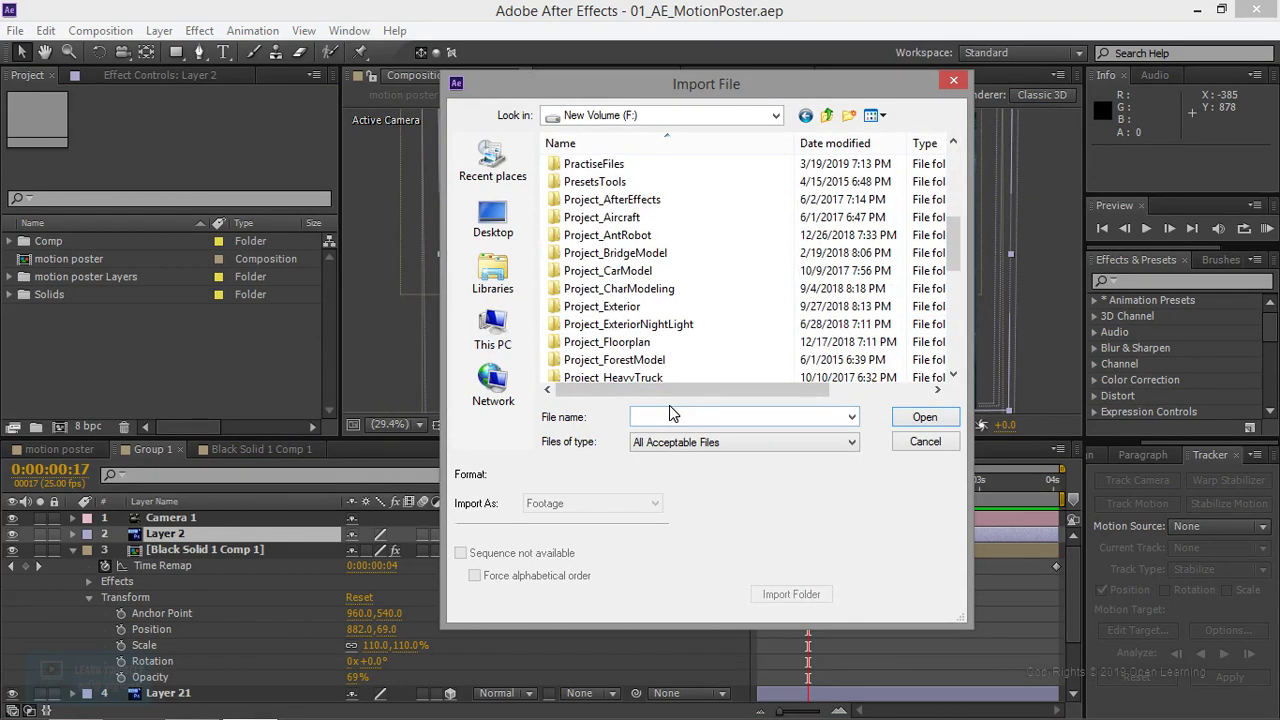
pyautogui.scroll(-4, 621, 350)
pyautogui.scroll(-2, 621, 350)
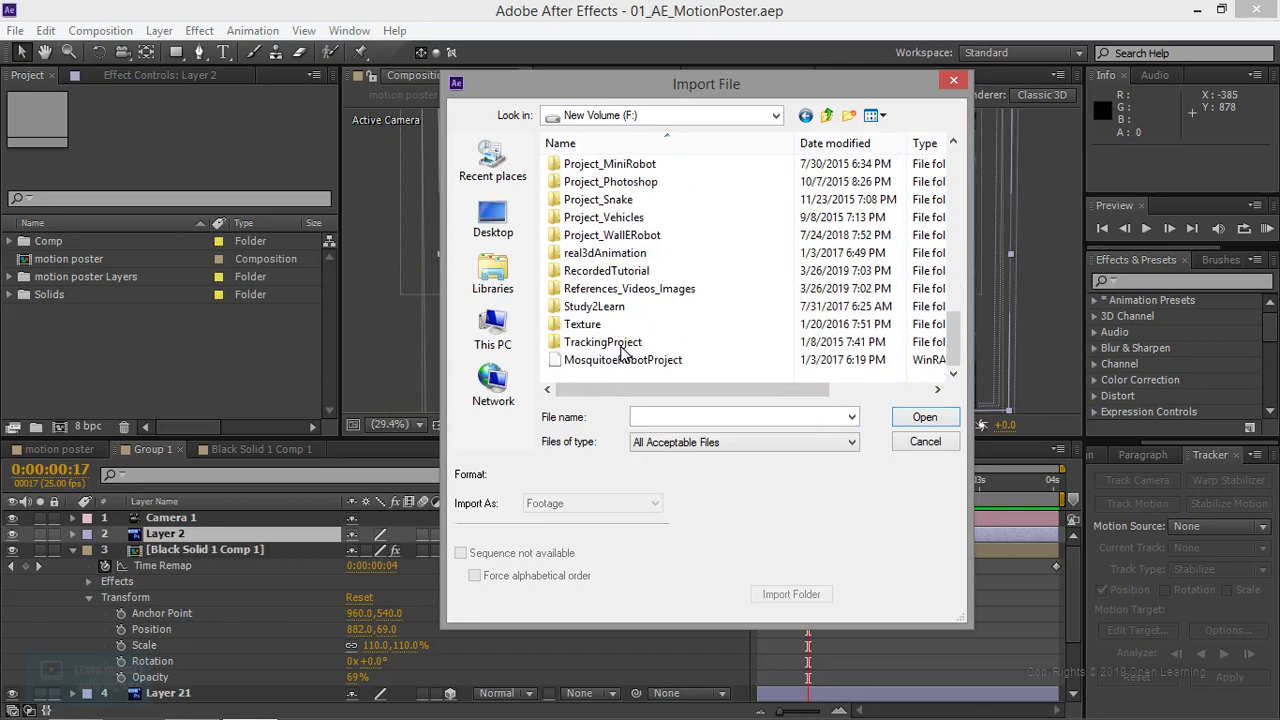
pyautogui.doubleClick(645, 290)
pyautogui.moveTo(606, 252); pyautogui.dragTo(599, 276)
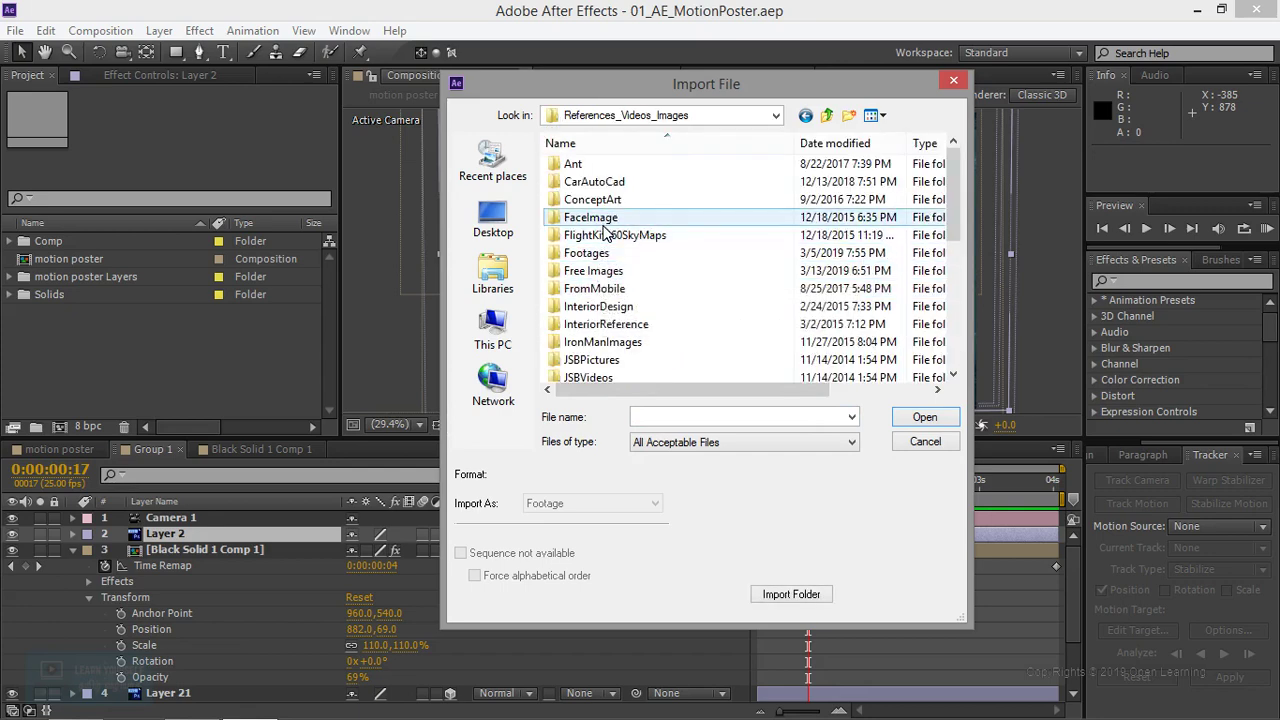
pyautogui.click(606, 221)
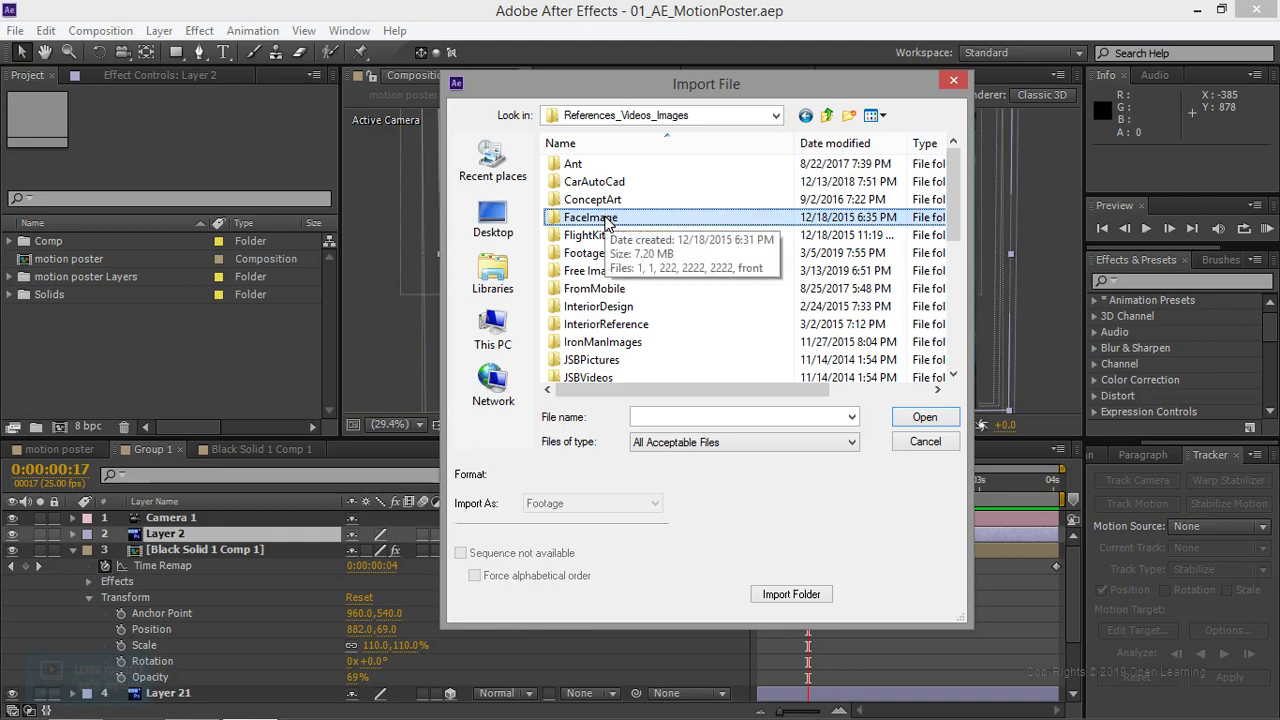
pyautogui.scroll(-5, 590, 306)
pyautogui.click(596, 185)
pyautogui.doubleClick(596, 185)
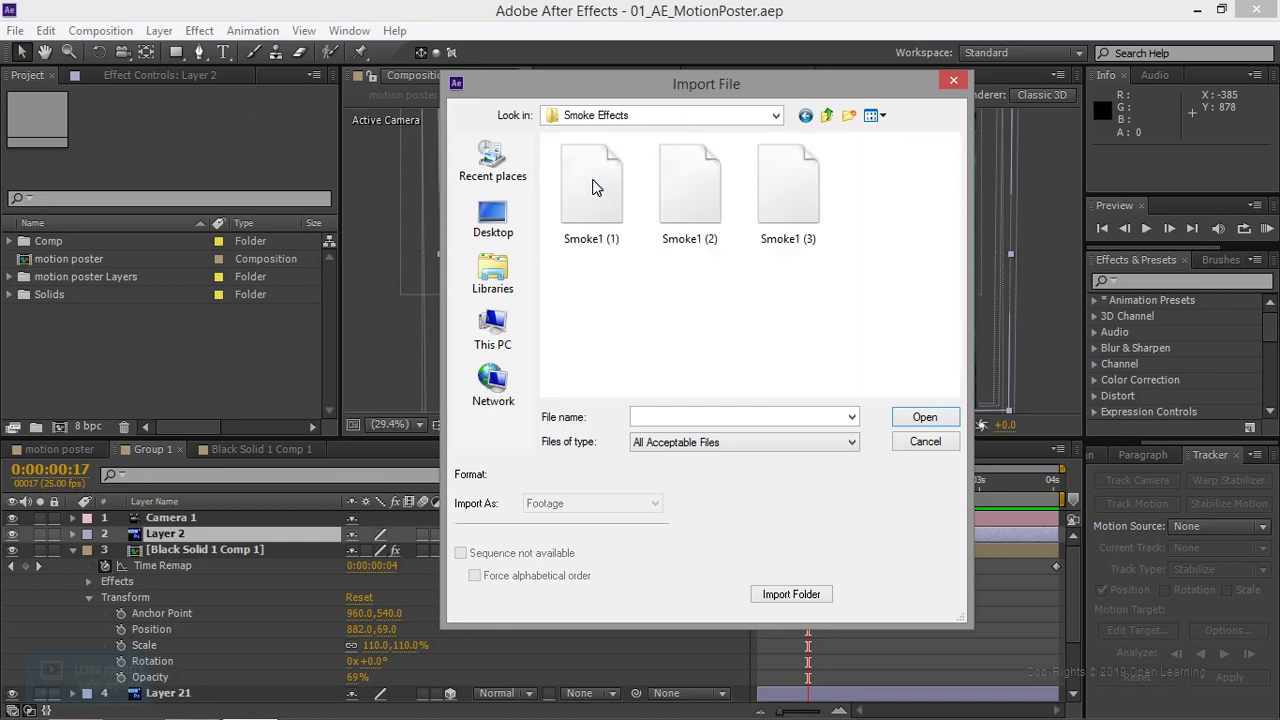
# Import Smoke1 (1).mp4, Smoke1 (2).mp4 and Smoke1 (3).mp4 into the project
pyautogui.hotkey('ctrl', 'a')
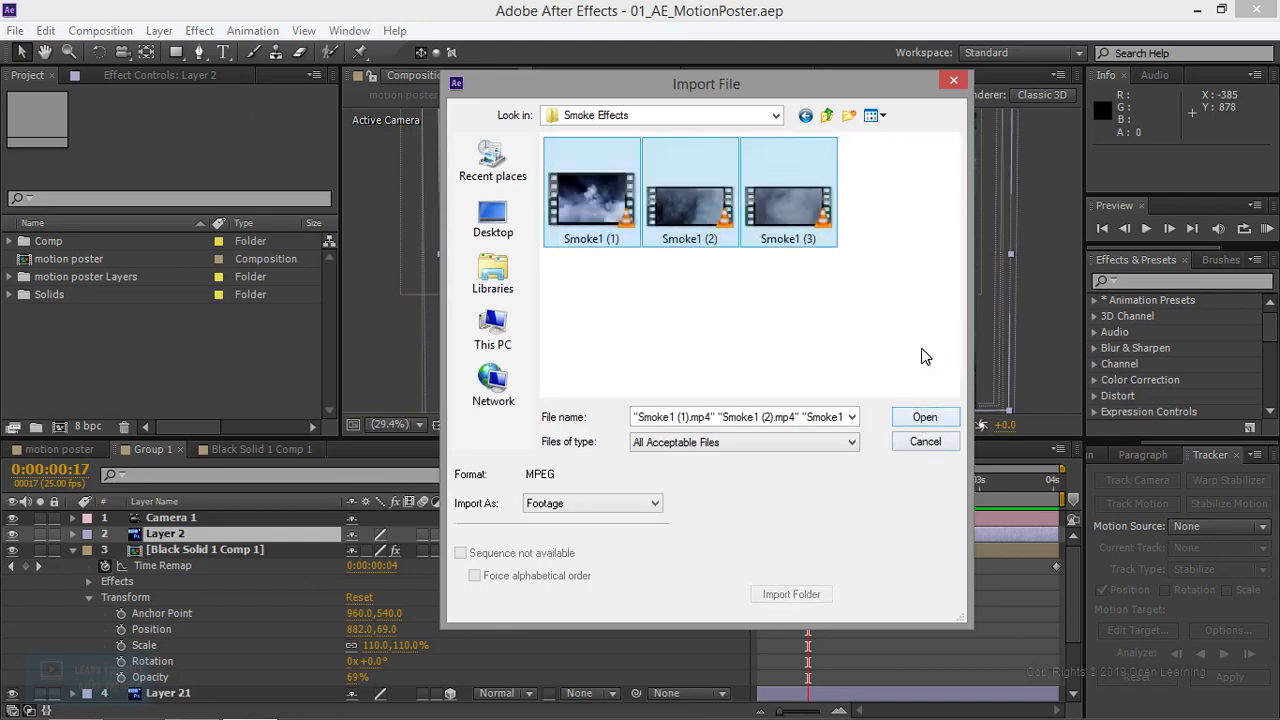
pyautogui.moveTo(922, 350); pyautogui.dragTo(540, 138)
pyautogui.click(925, 417)
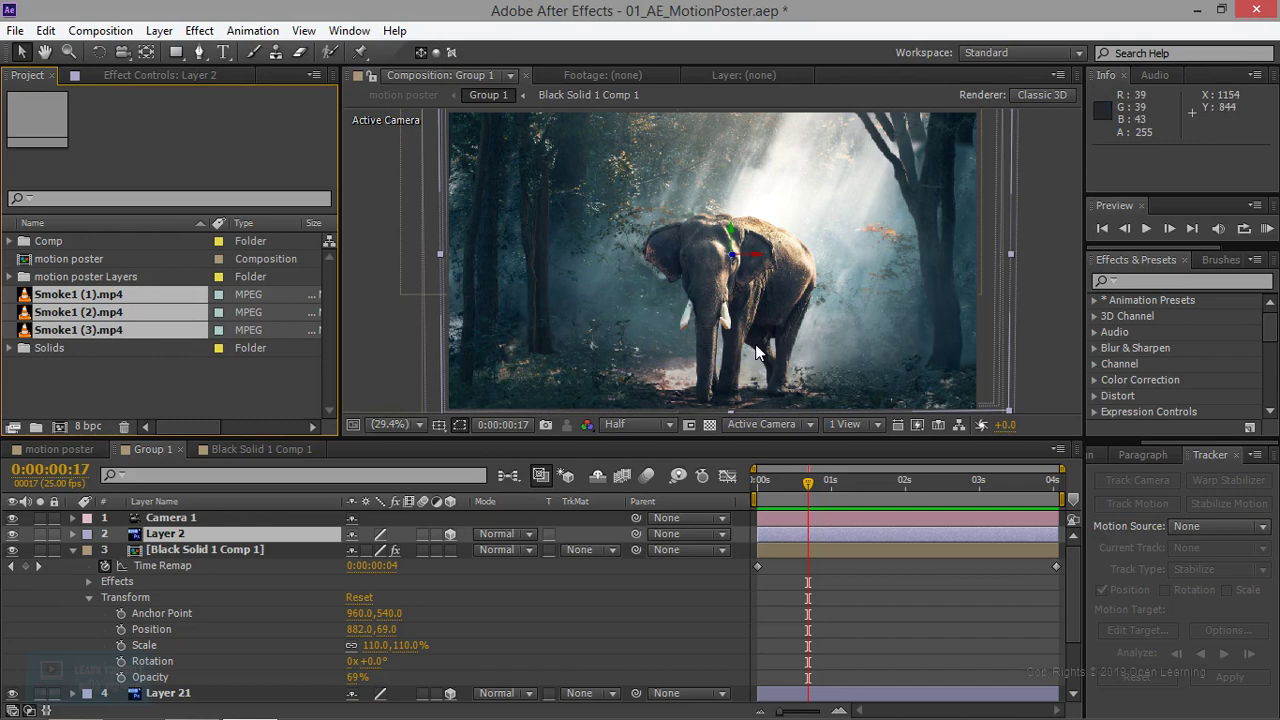
pyautogui.click(117, 391)
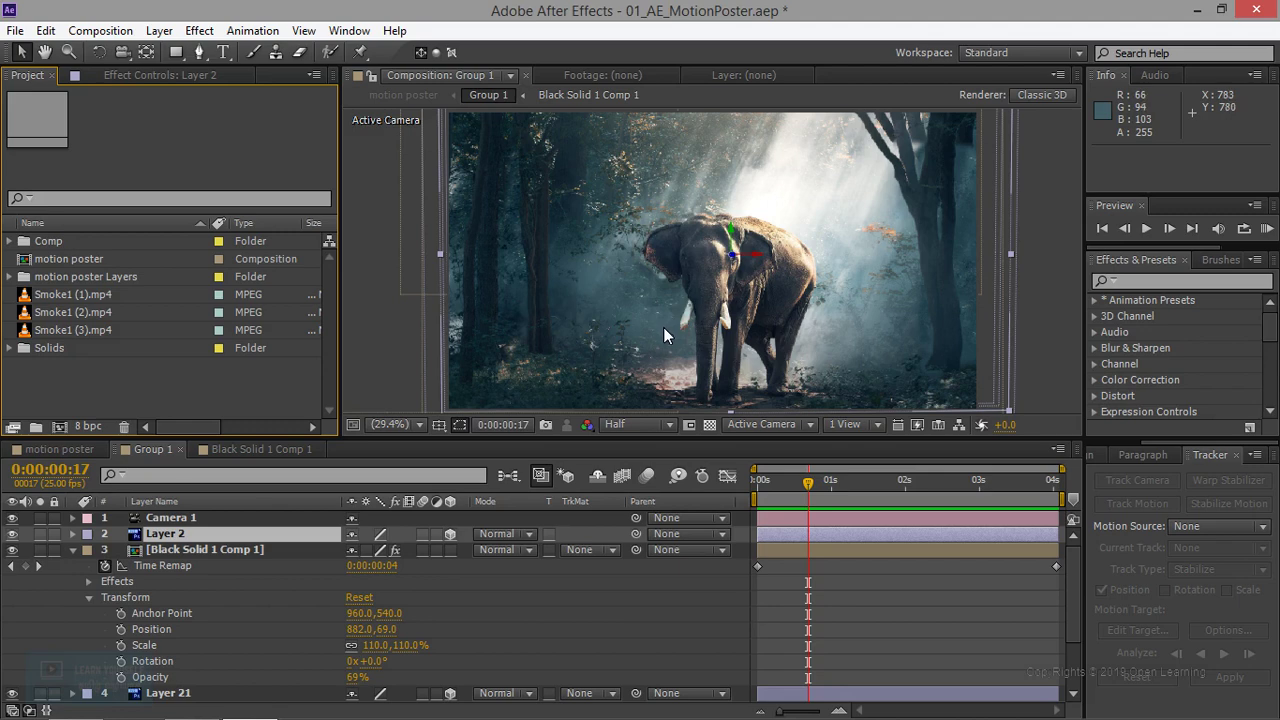
# Place Smoke1 (1).mp4 in Group 1 above Black Solid 1 Comp 1 and preview it
pyautogui.moveTo(100, 294); pyautogui.dragTo(152, 557)
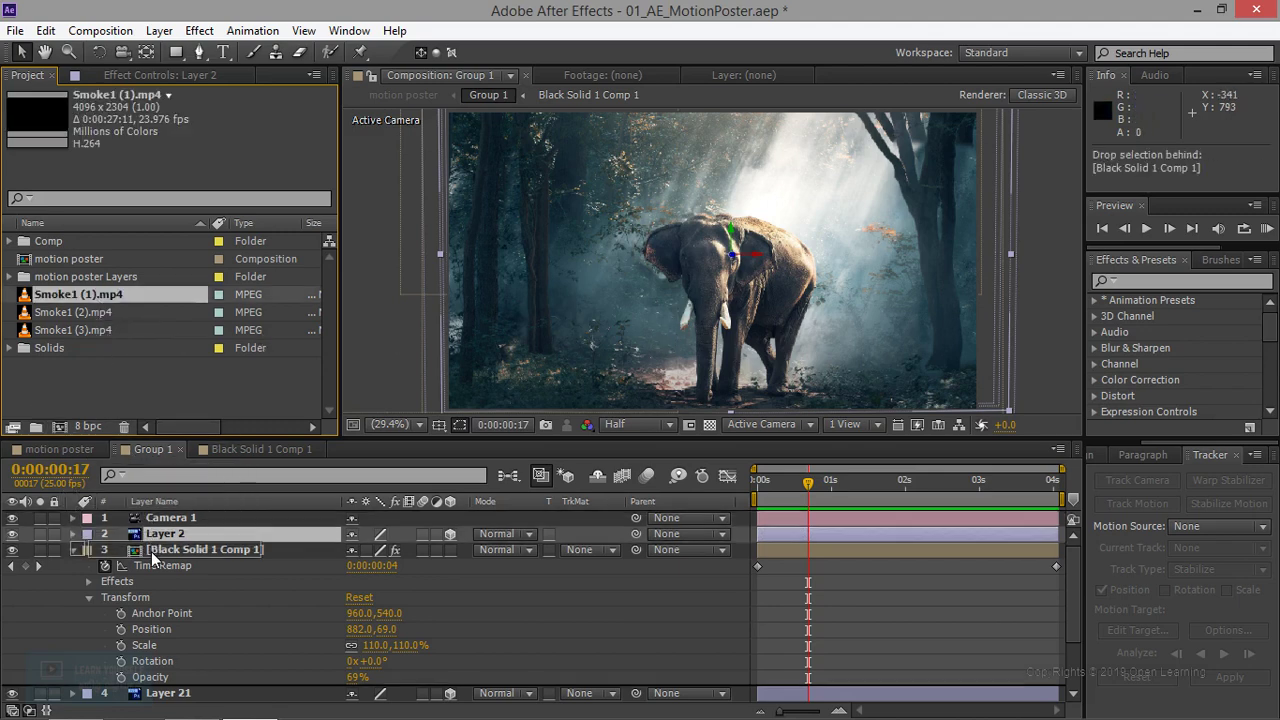
pyautogui.moveTo(152, 557); pyautogui.dragTo(152, 557)
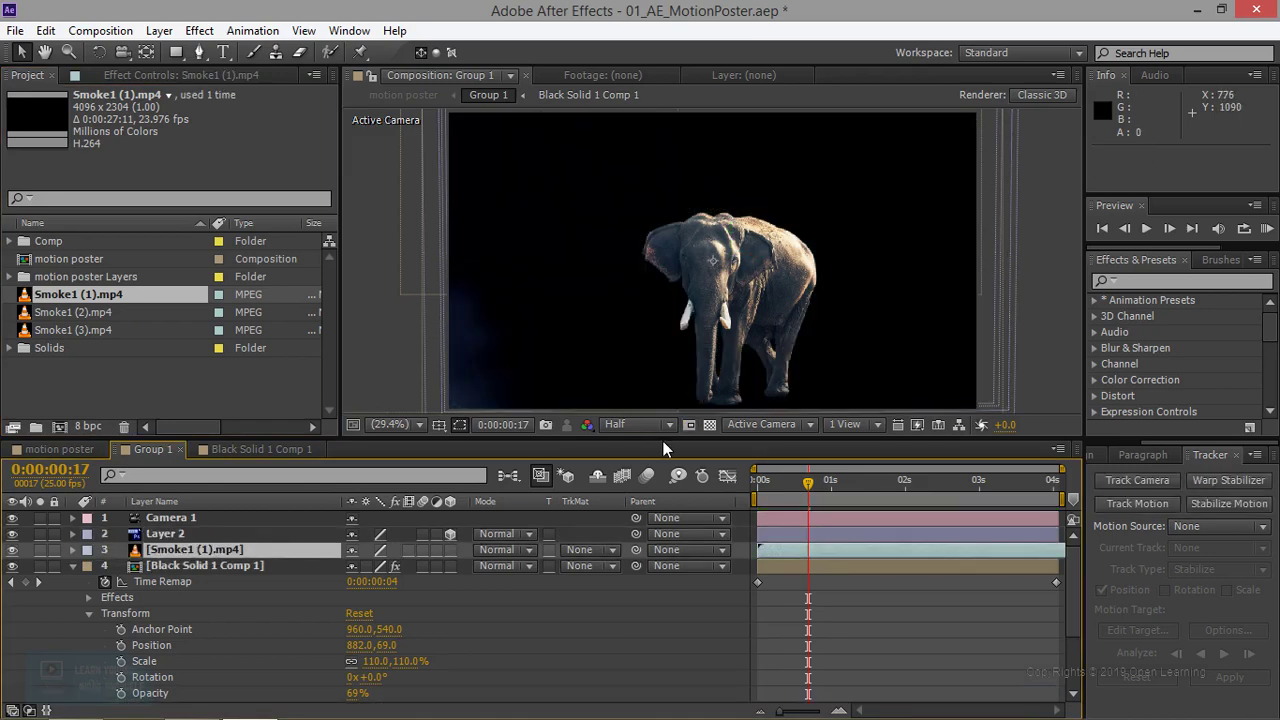
pyautogui.click(1147, 229)
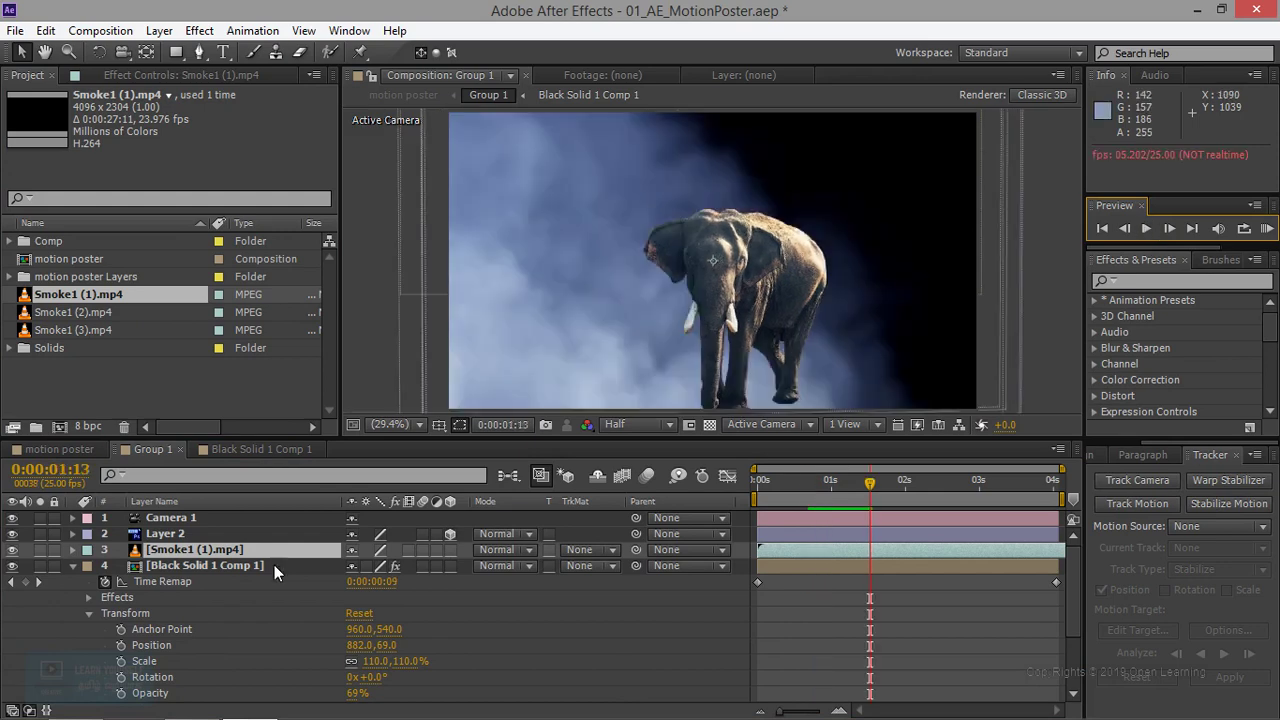
pyautogui.click(238, 554)
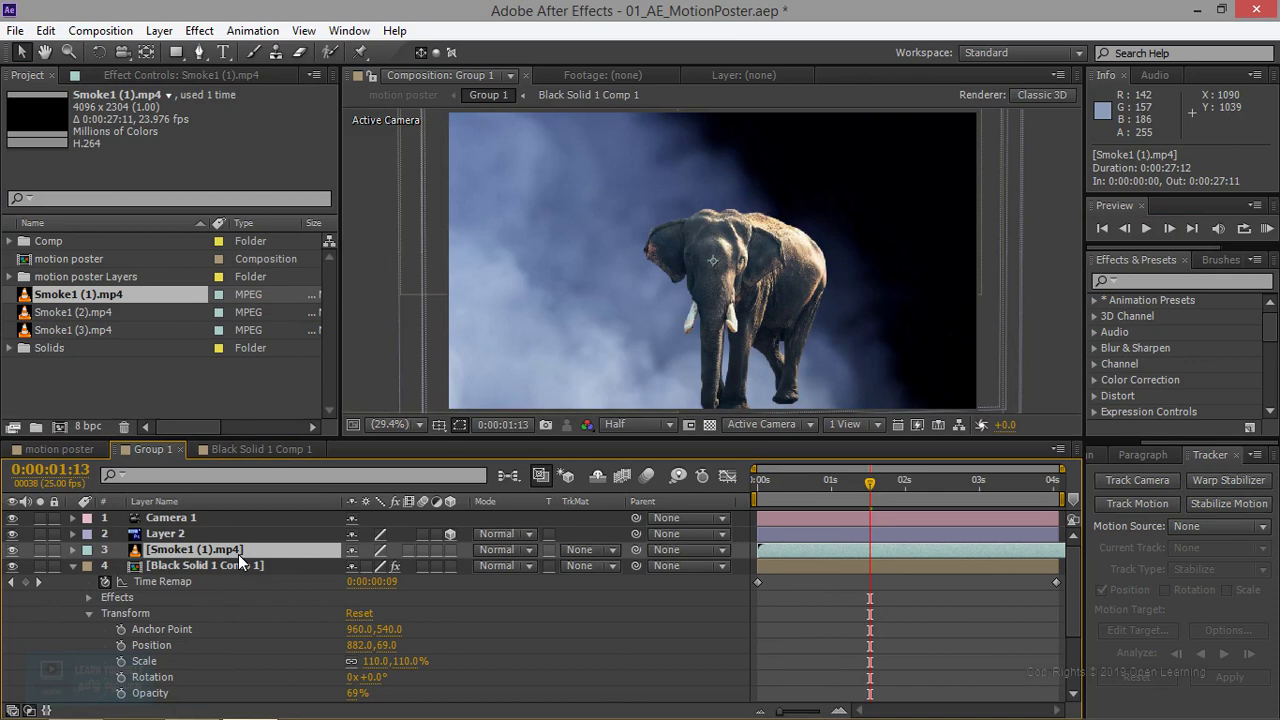
# Try the smoke at about half scale, preview it, then undo back to 100%
pyautogui.press('s')
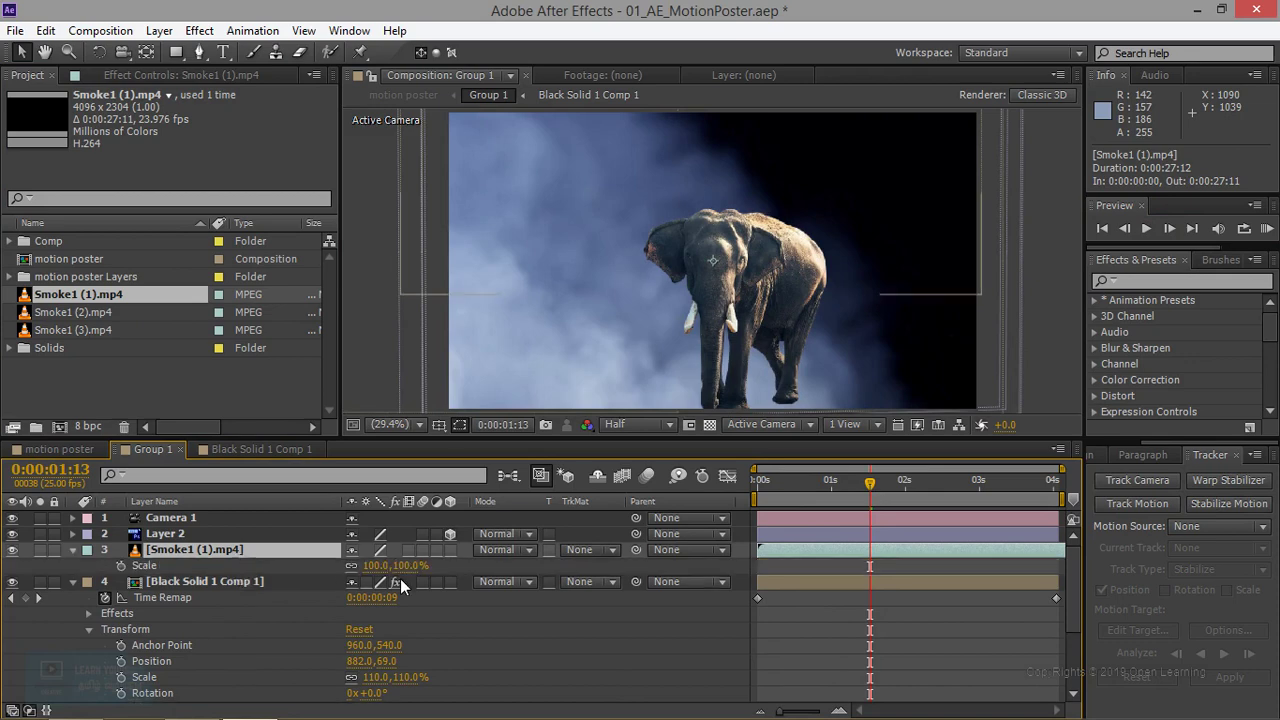
pyautogui.moveTo(375, 565)
pyautogui.mouseDown()
pyautogui.moveTo(302, 565)
pyautogui.moveTo(324, 565)
pyautogui.mouseUp()
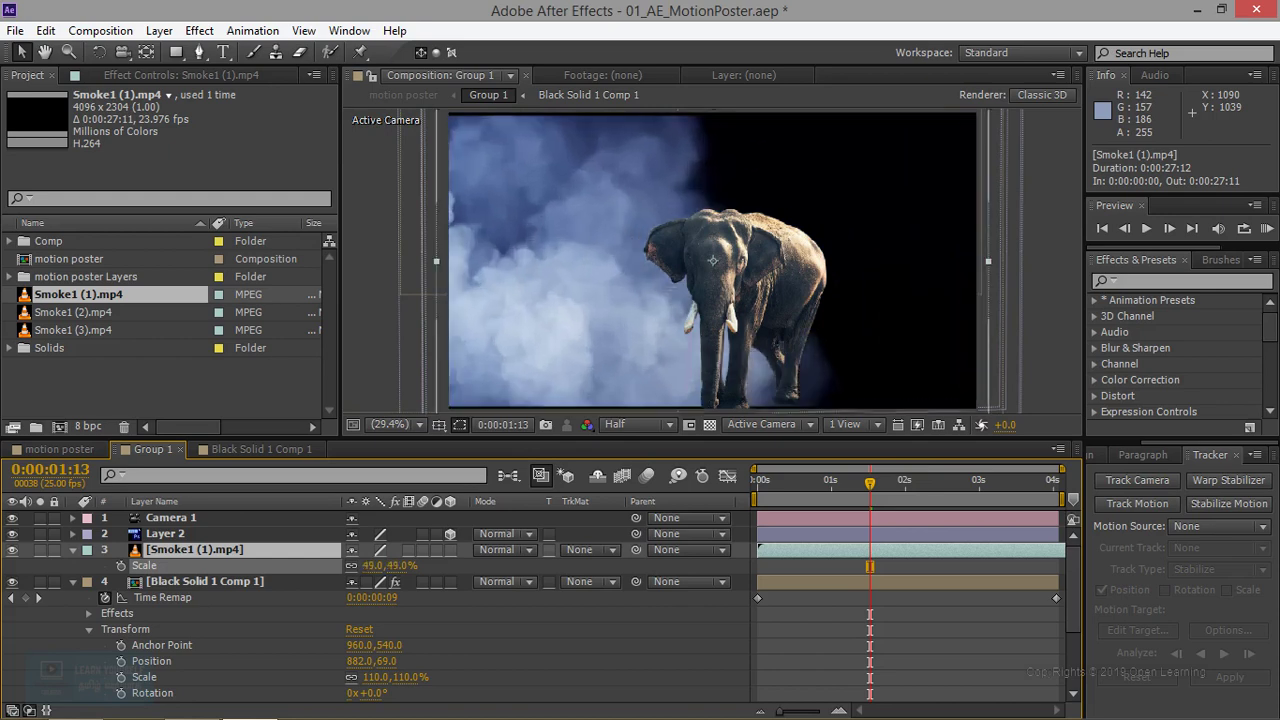
pyautogui.click(1147, 232)
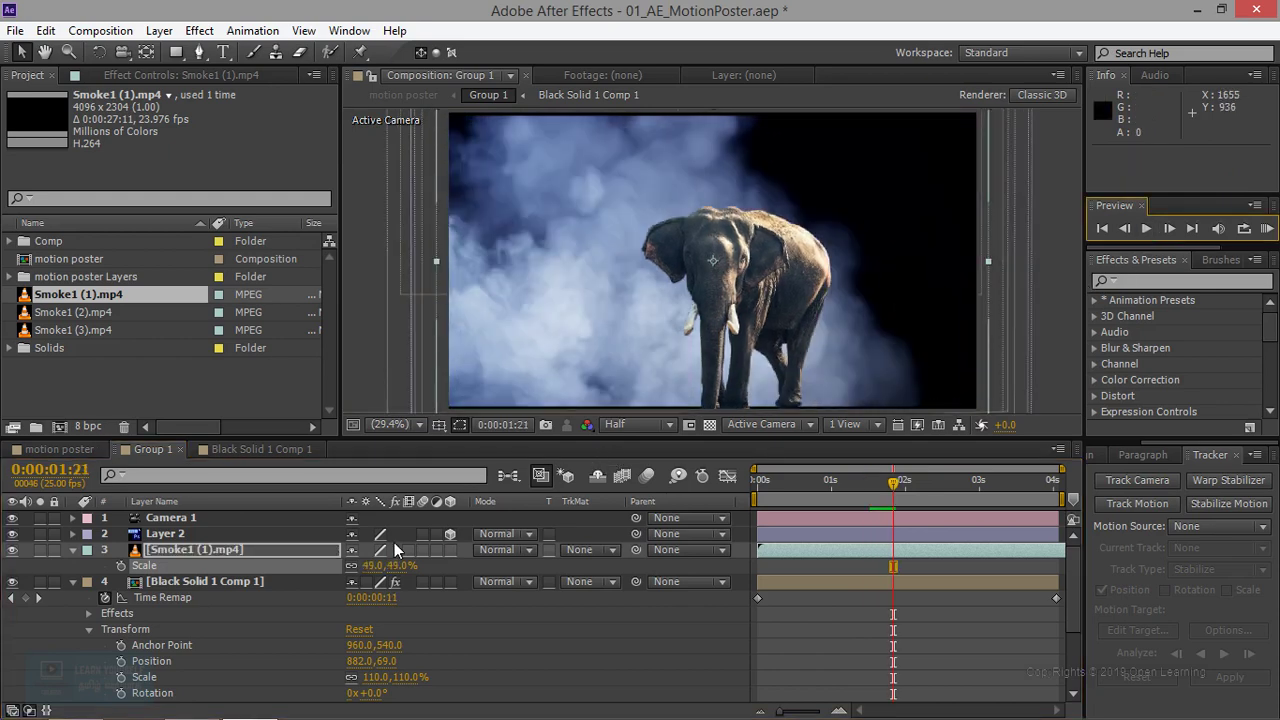
pyautogui.click(235, 549)
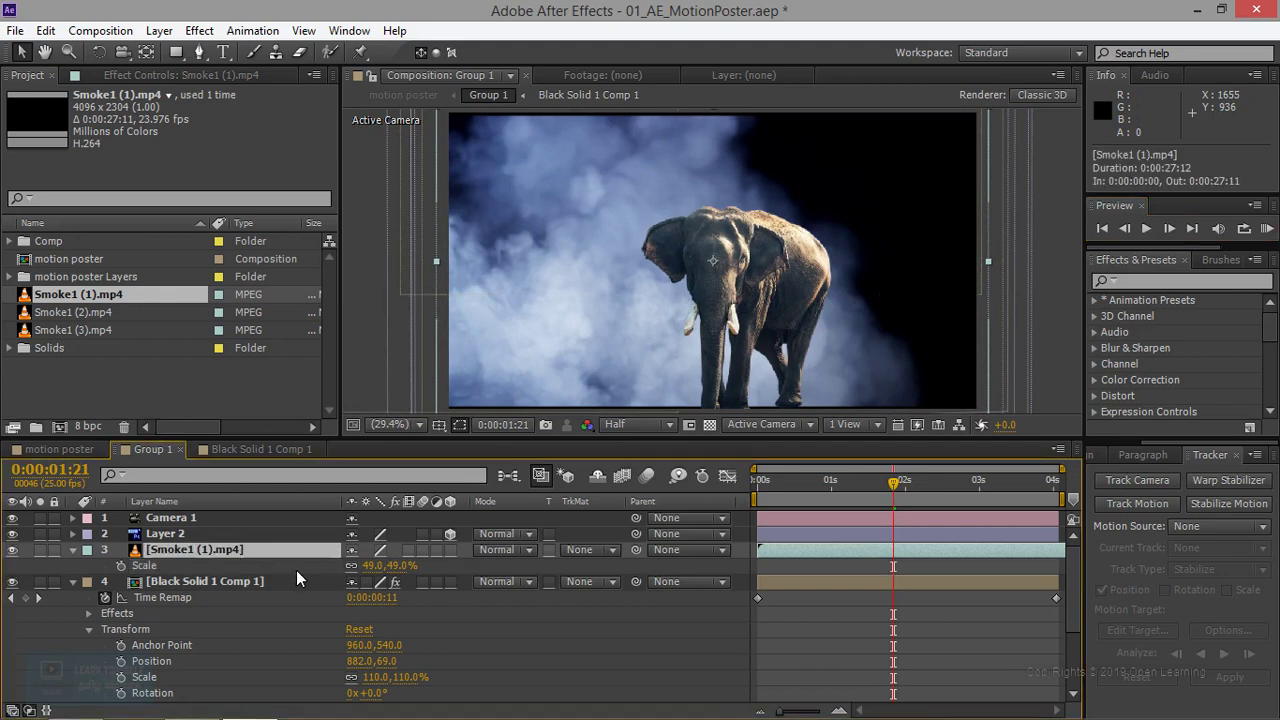
pyautogui.press('End')
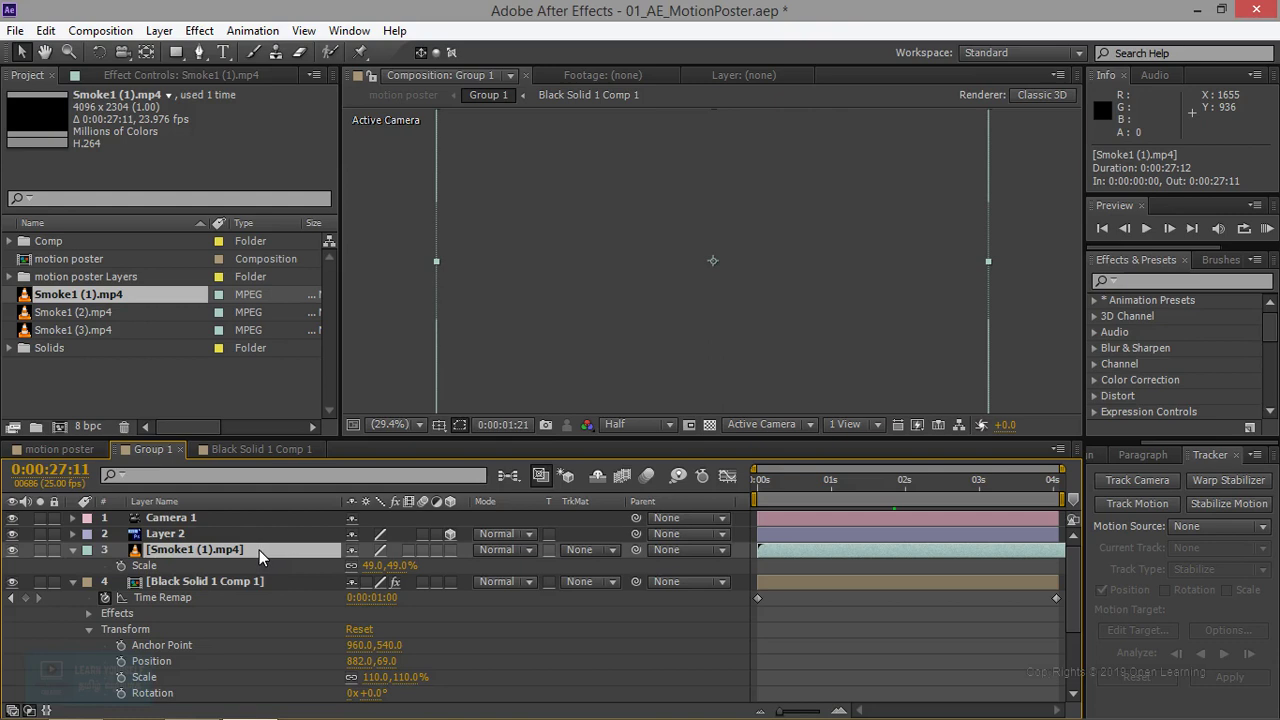
pyautogui.hotkey('ctrl', 'z')
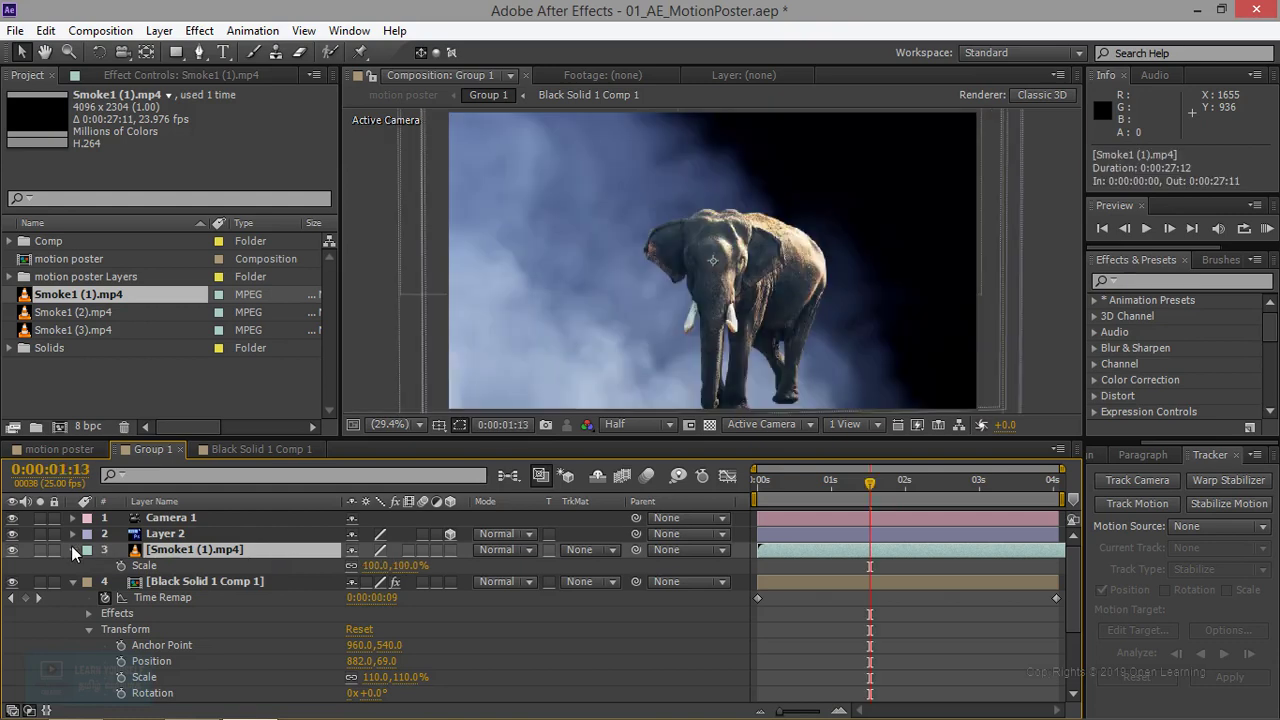
# Give the Smoke1 (1).mp4 layer 72% opacity and Screen mode, and make it 3D
pyautogui.click(72, 549)
pyautogui.click(72, 549)
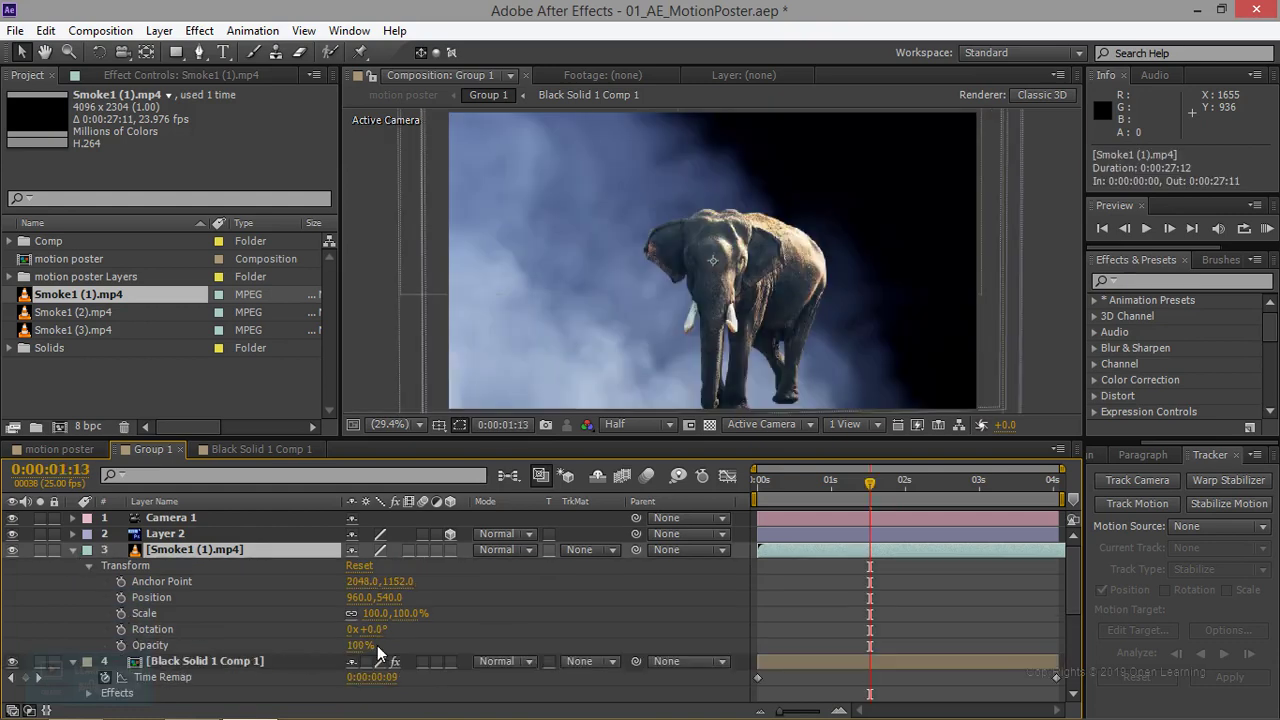
pyautogui.moveTo(362, 645); pyautogui.dragTo(335, 645)
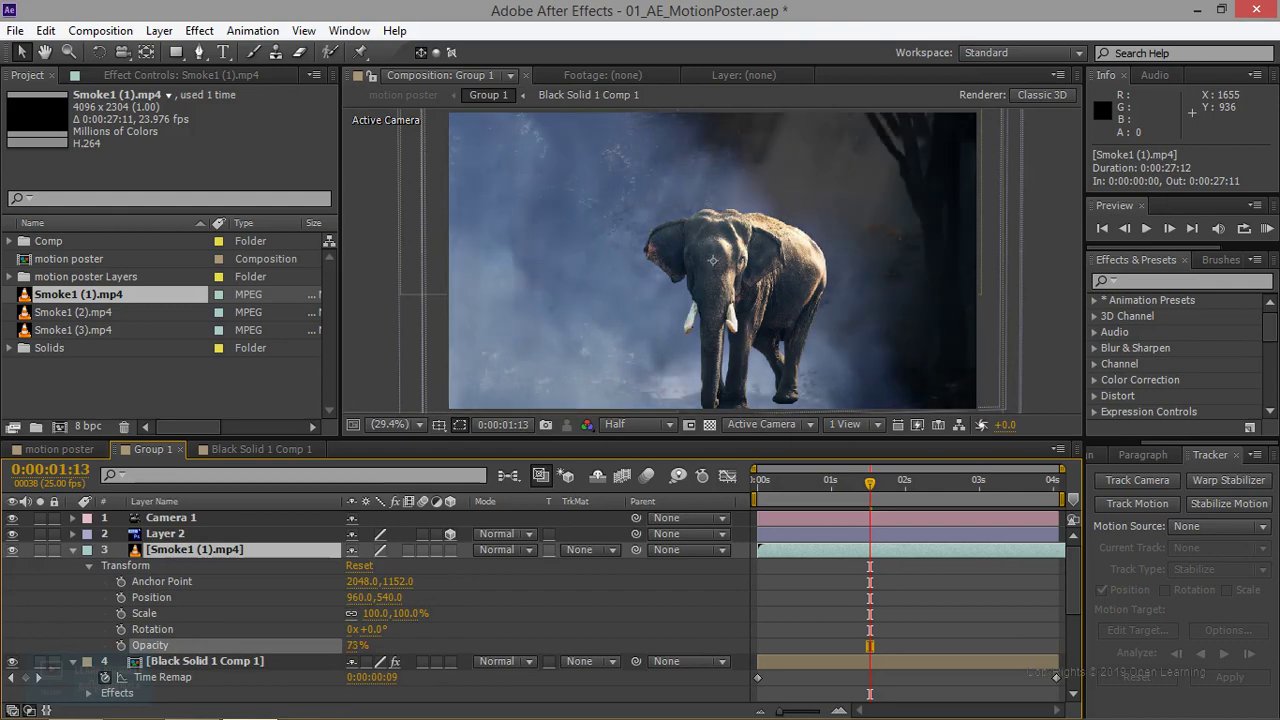
pyautogui.press('Return')
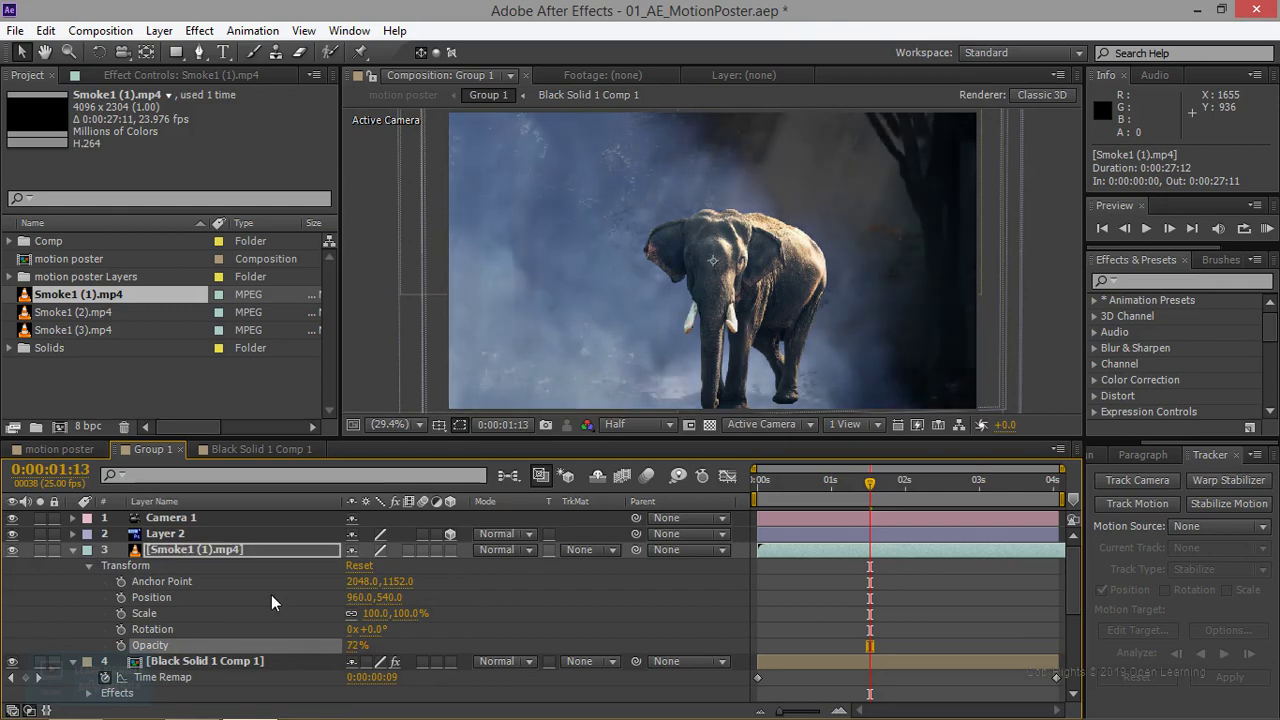
pyautogui.click(522, 550)
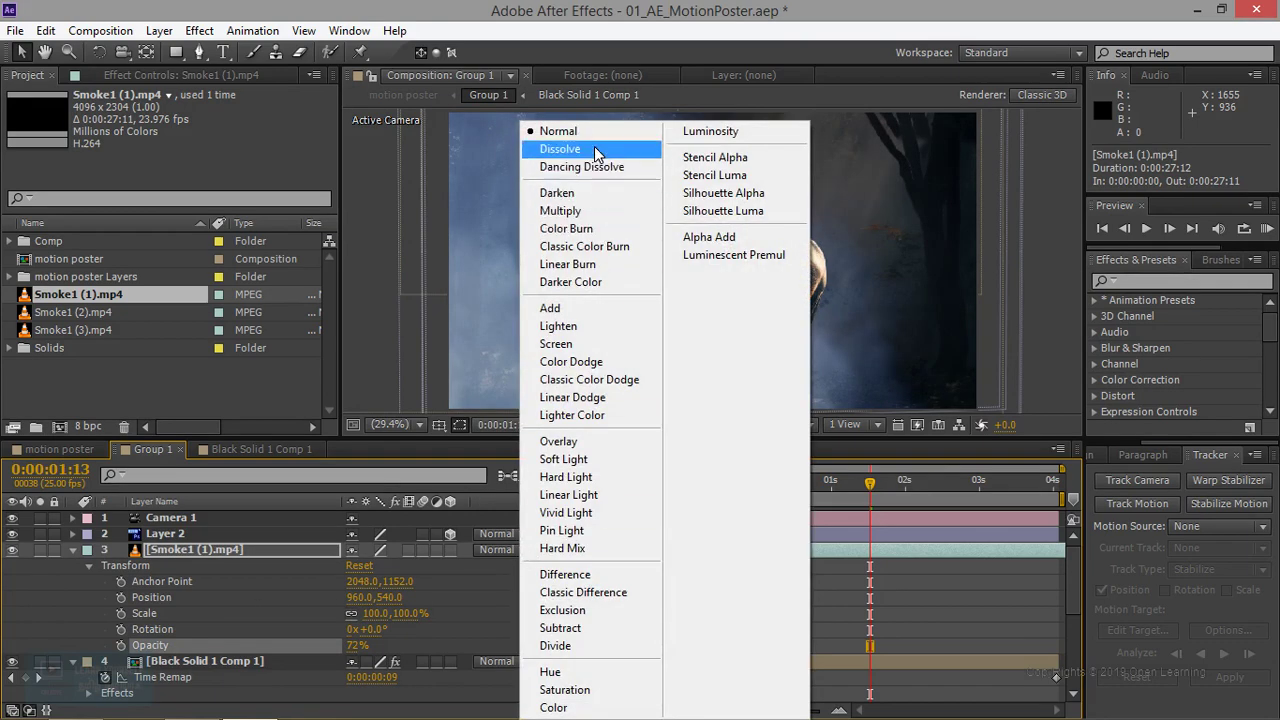
pyautogui.click(611, 343)
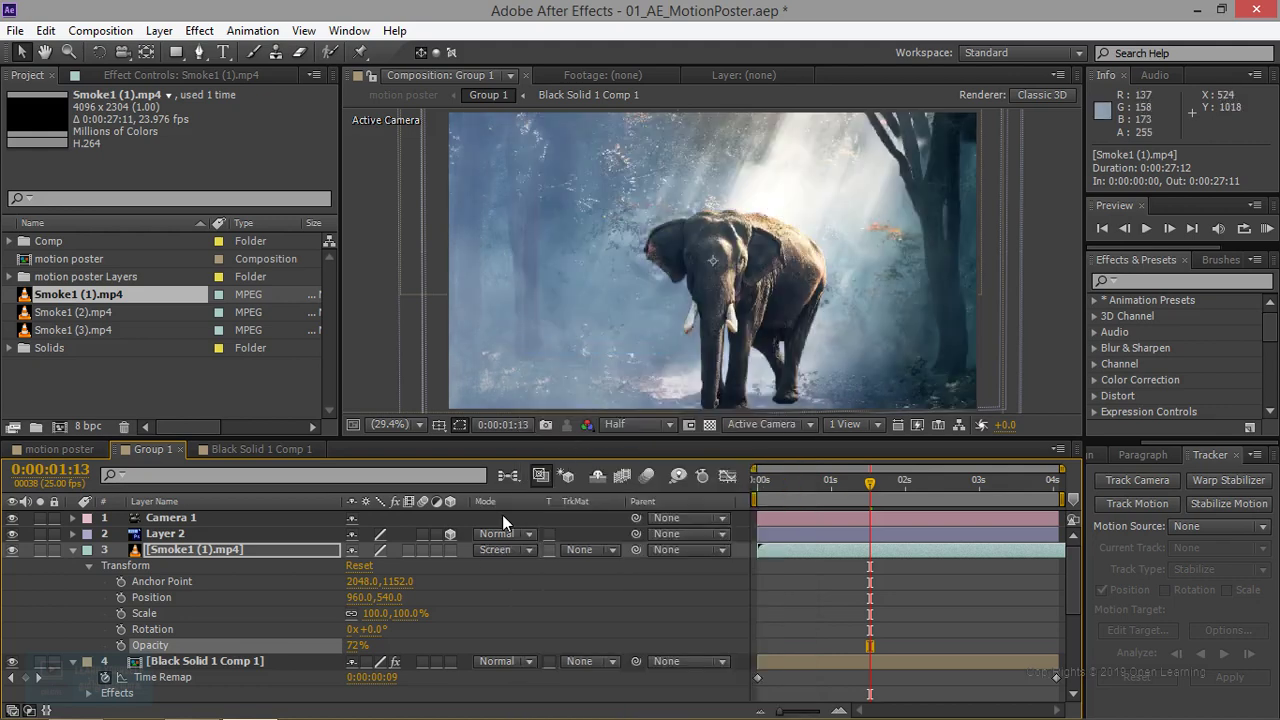
pyautogui.click(451, 550)
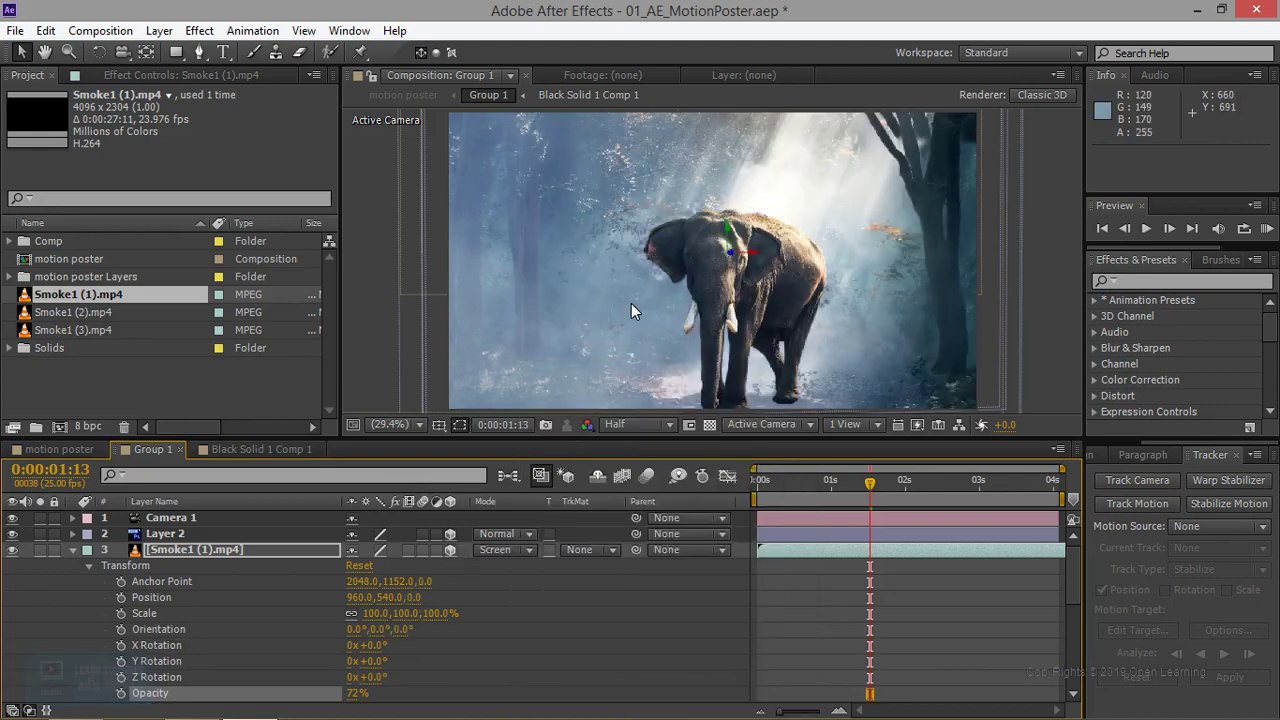
pyautogui.click(12, 550)
pyautogui.click(12, 551)
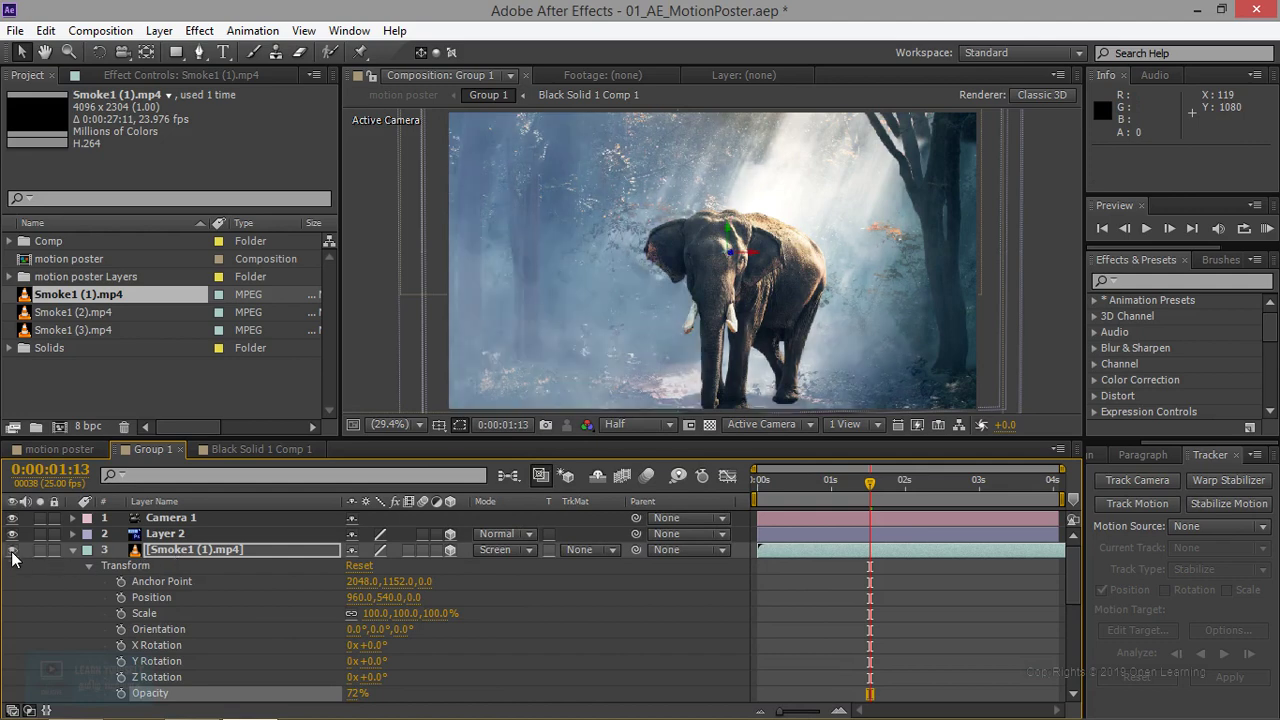
pyautogui.click(12, 550)
pyautogui.click(12, 550)
pyautogui.click(1146, 229)
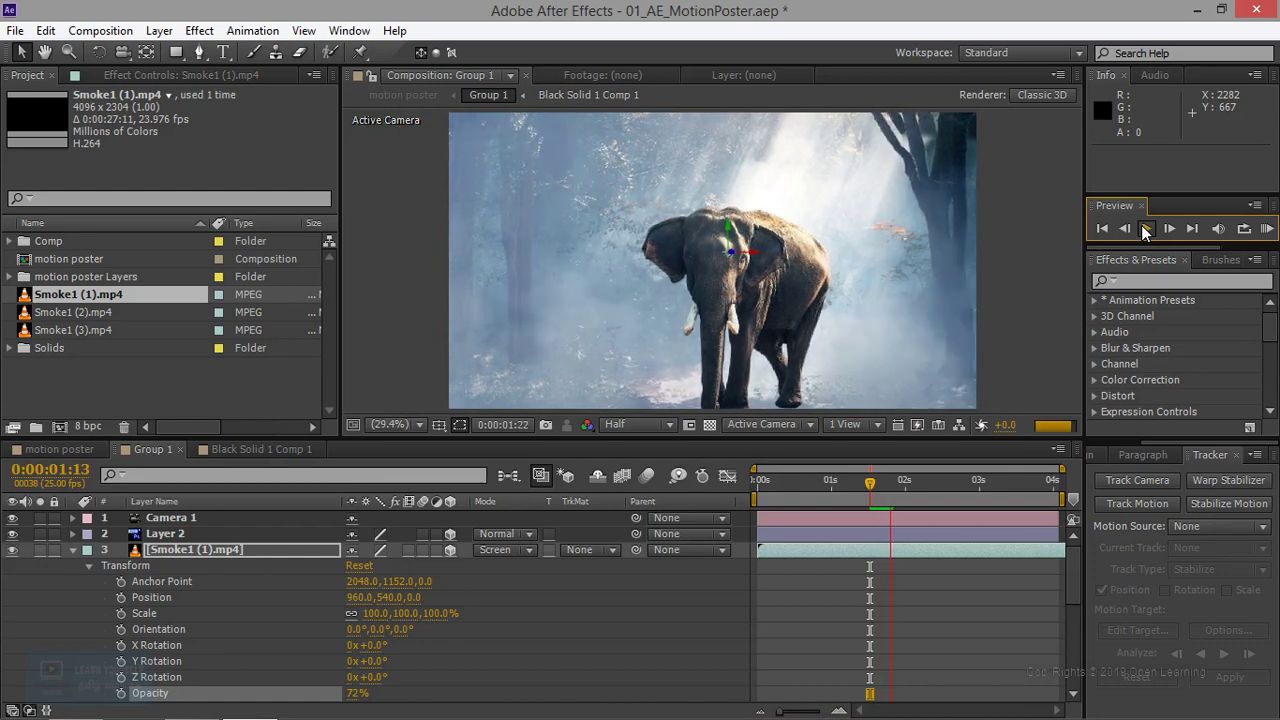
pyautogui.click(1146, 229)
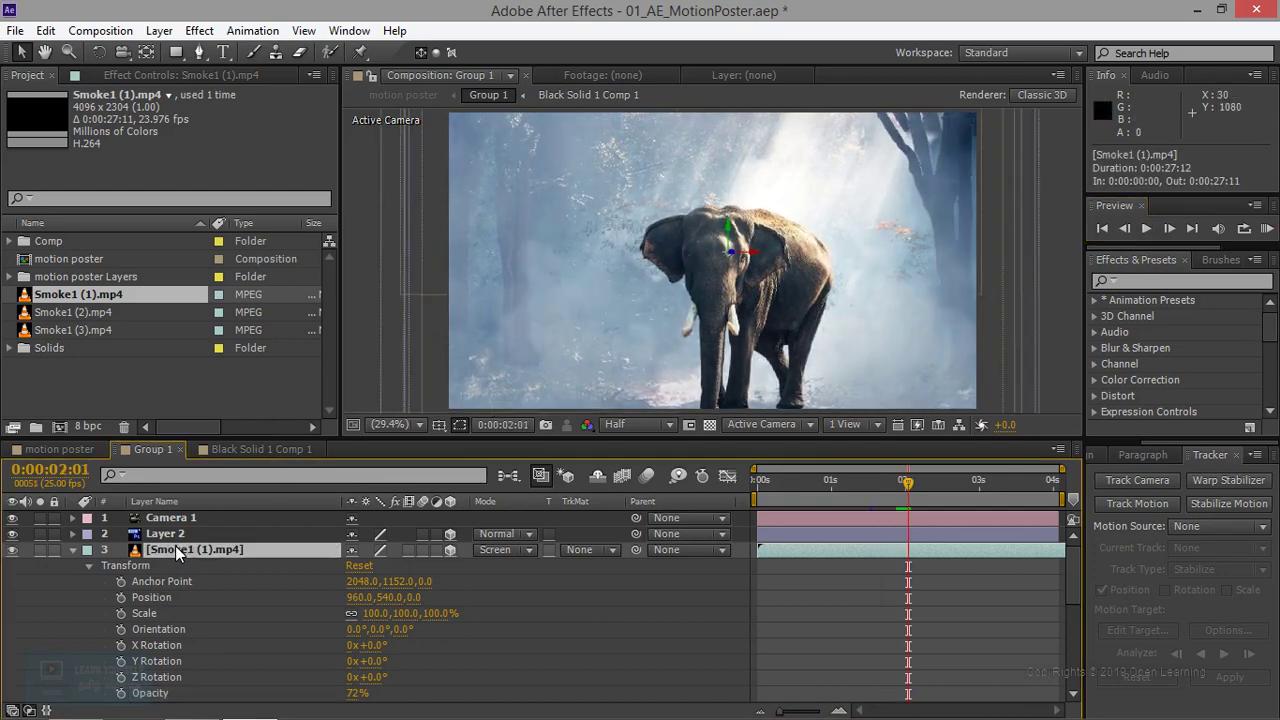
pyautogui.scroll(-3, 338, 554)
pyautogui.scroll(2, 338, 554)
pyautogui.scroll(3, 338, 554)
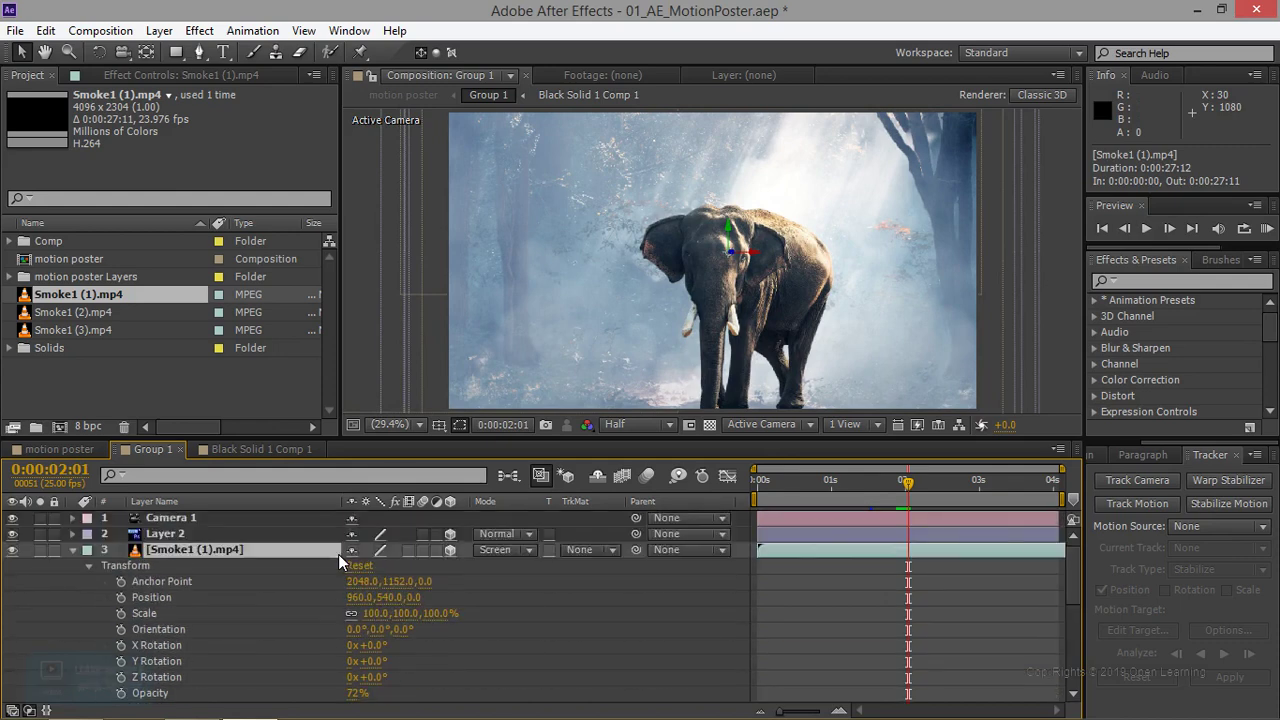
# Move Smoke1 (1).mp4 below Layer 1 at the bottom of the stack, toggling its visibility to compare
pyautogui.click(70, 549)
pyautogui.click(73, 565)
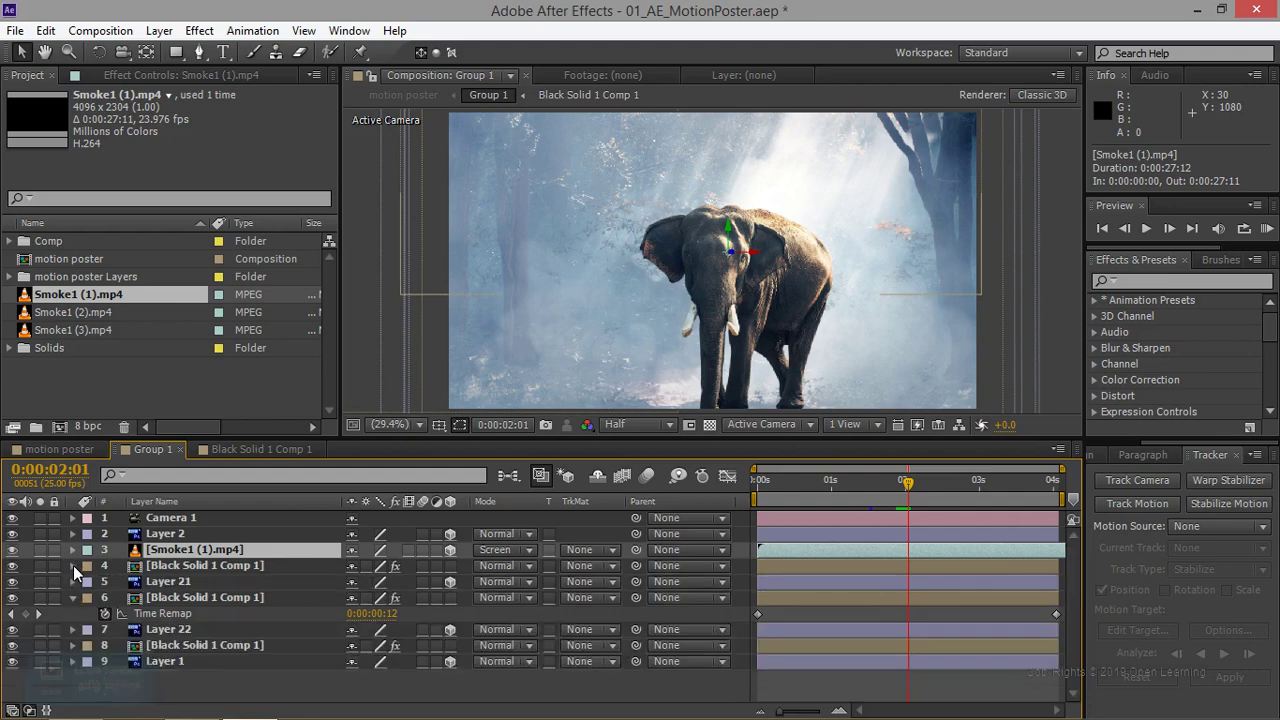
pyautogui.moveTo(212, 551); pyautogui.dragTo(215, 645)
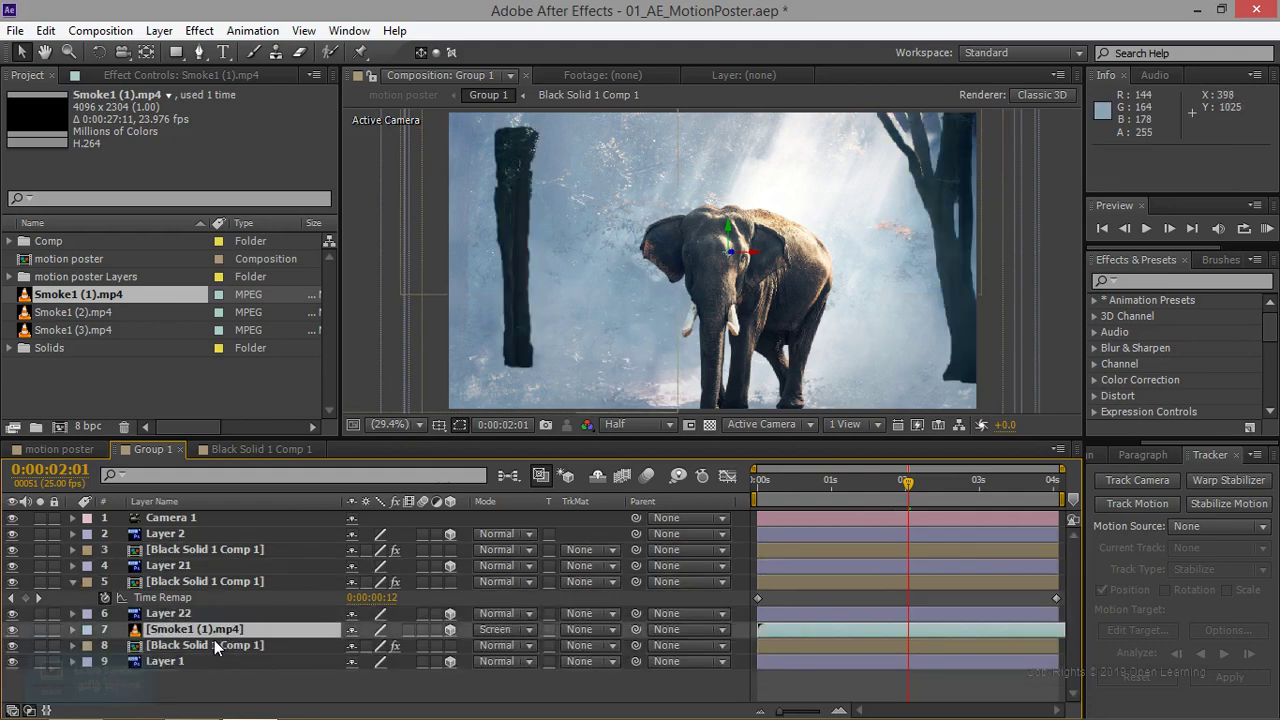
pyautogui.moveTo(214, 634); pyautogui.dragTo(211, 649)
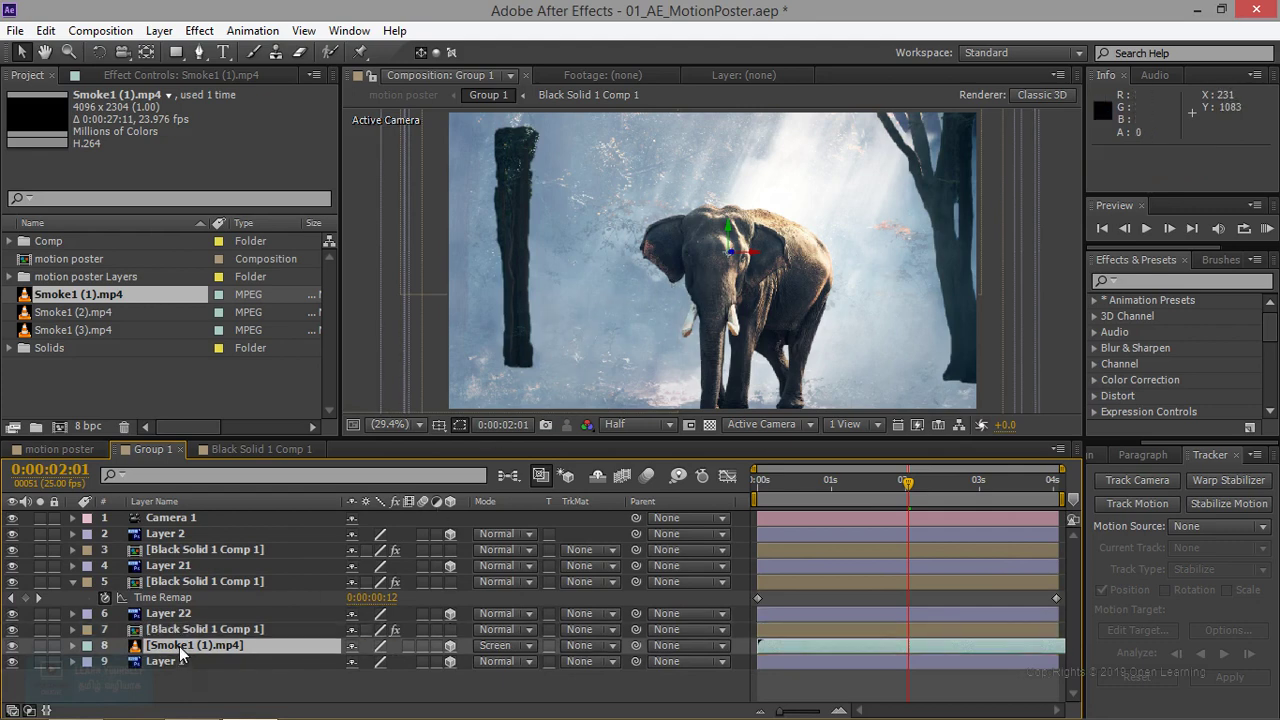
pyautogui.moveTo(179, 646); pyautogui.dragTo(180, 665)
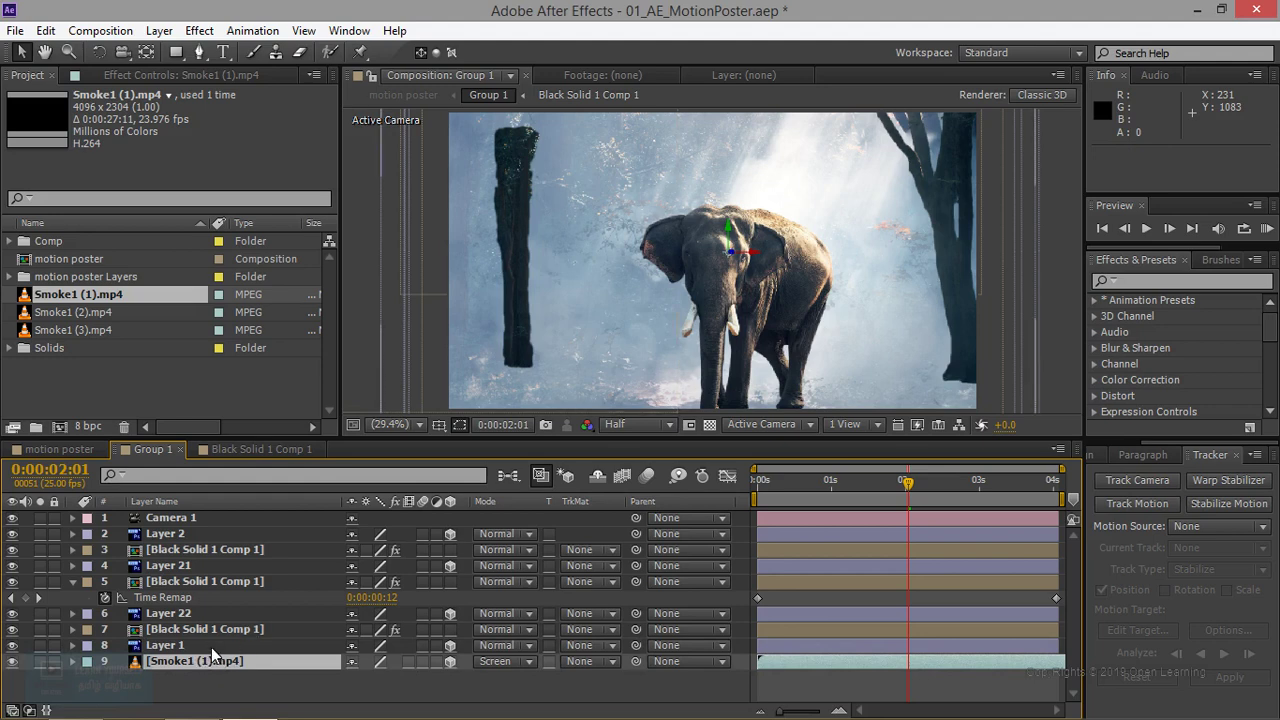
pyautogui.click(13, 658)
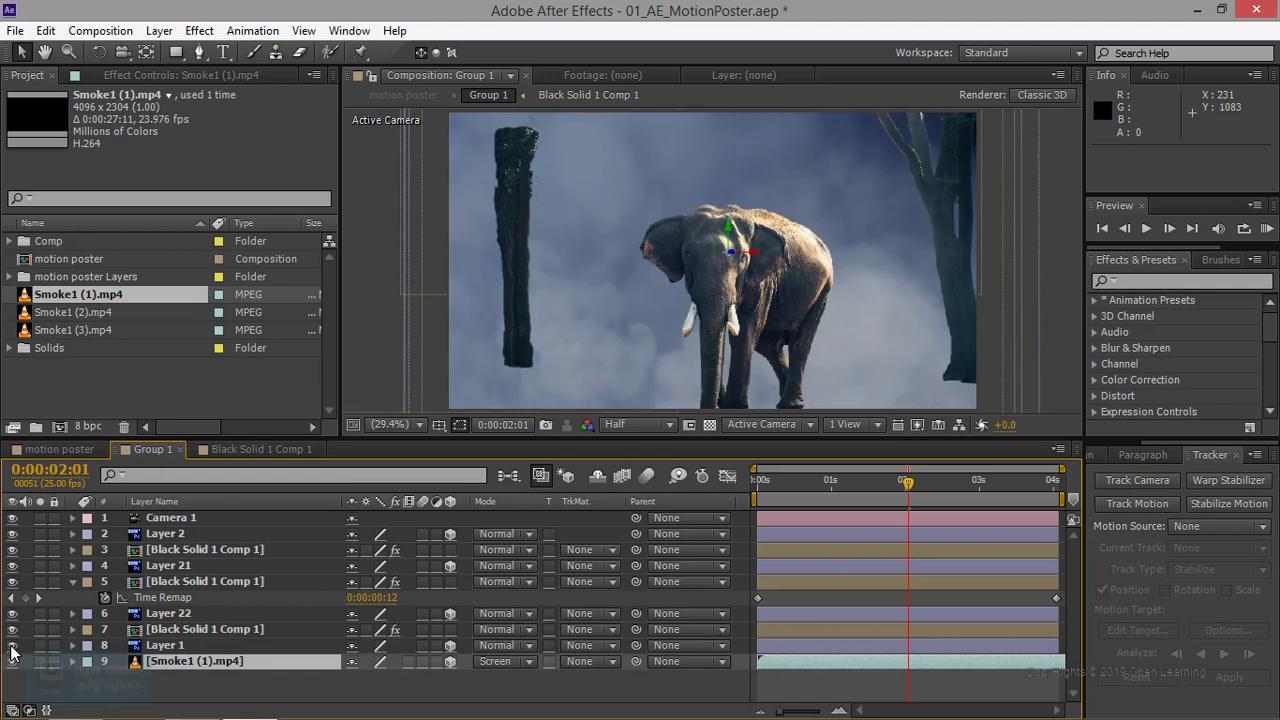
pyautogui.click(13, 658)
pyautogui.click(13, 657)
pyautogui.click(13, 656)
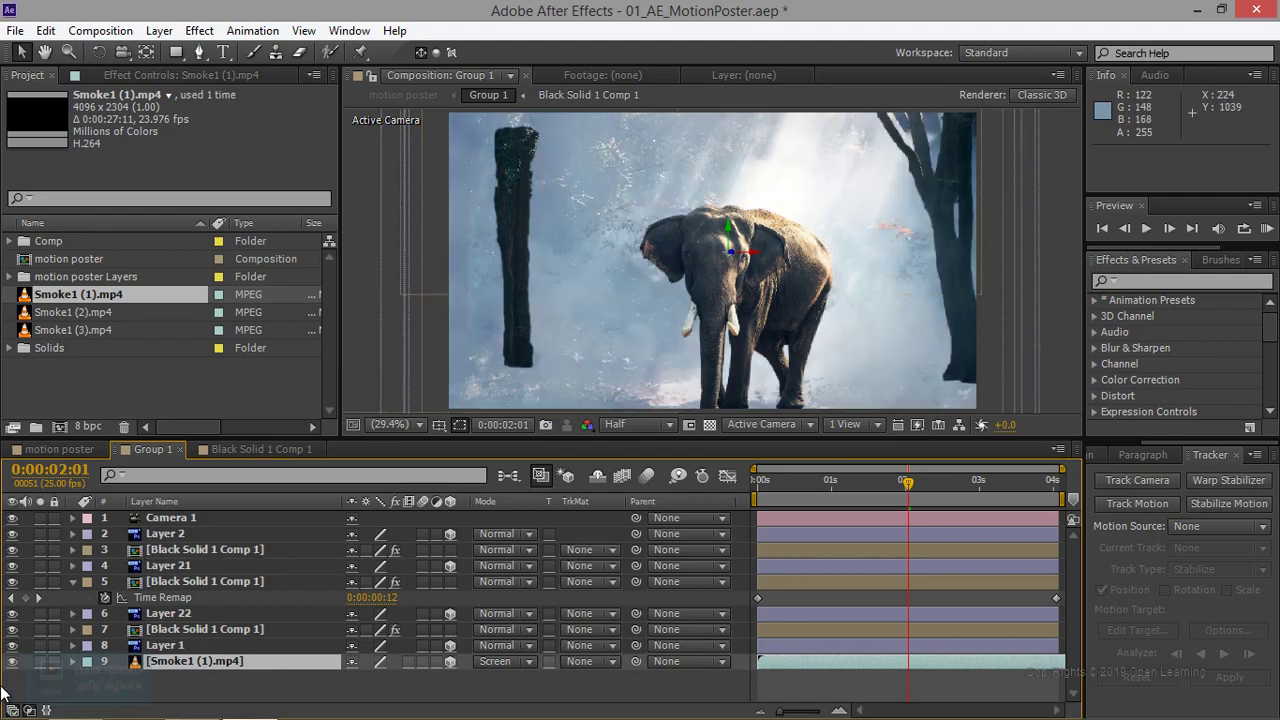
# Add an Opacity keyframe at 0:00:02:01 and scrub the smoke's opacity down from 72%
pyautogui.click(282, 662)
pyautogui.click(73, 661)
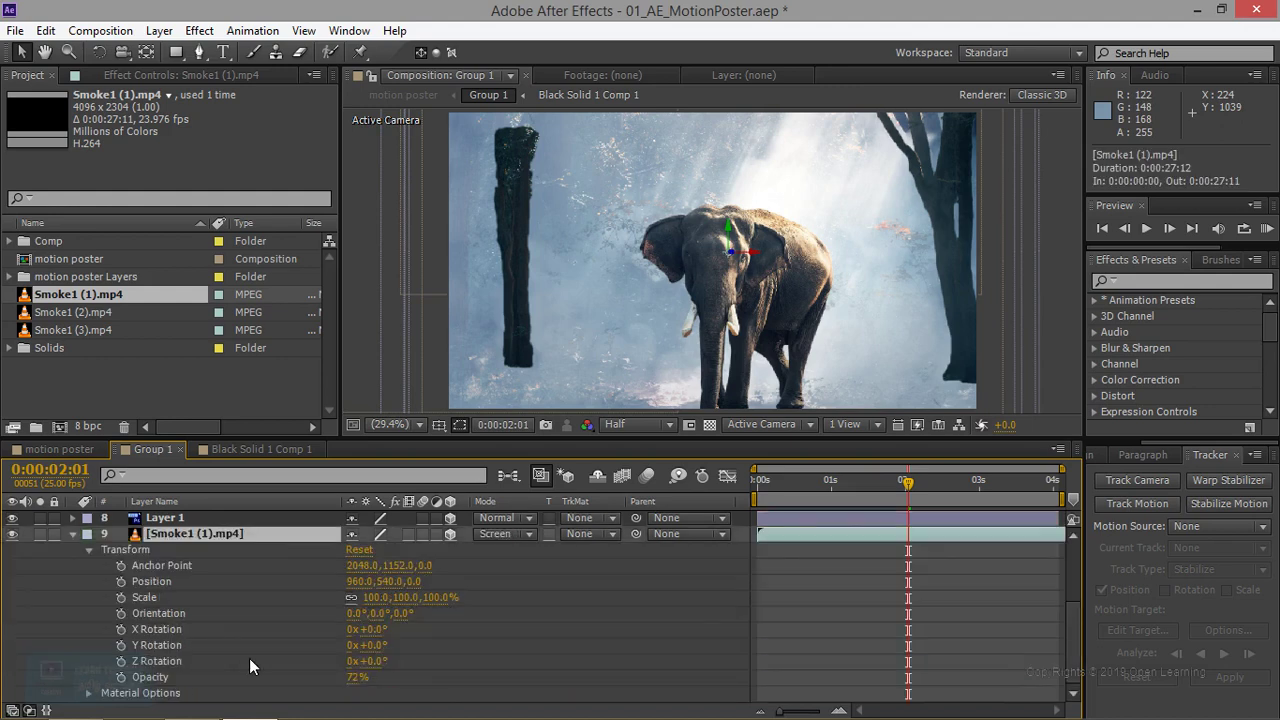
pyautogui.click(121, 677)
pyautogui.moveTo(357, 677); pyautogui.dragTo(295, 677)
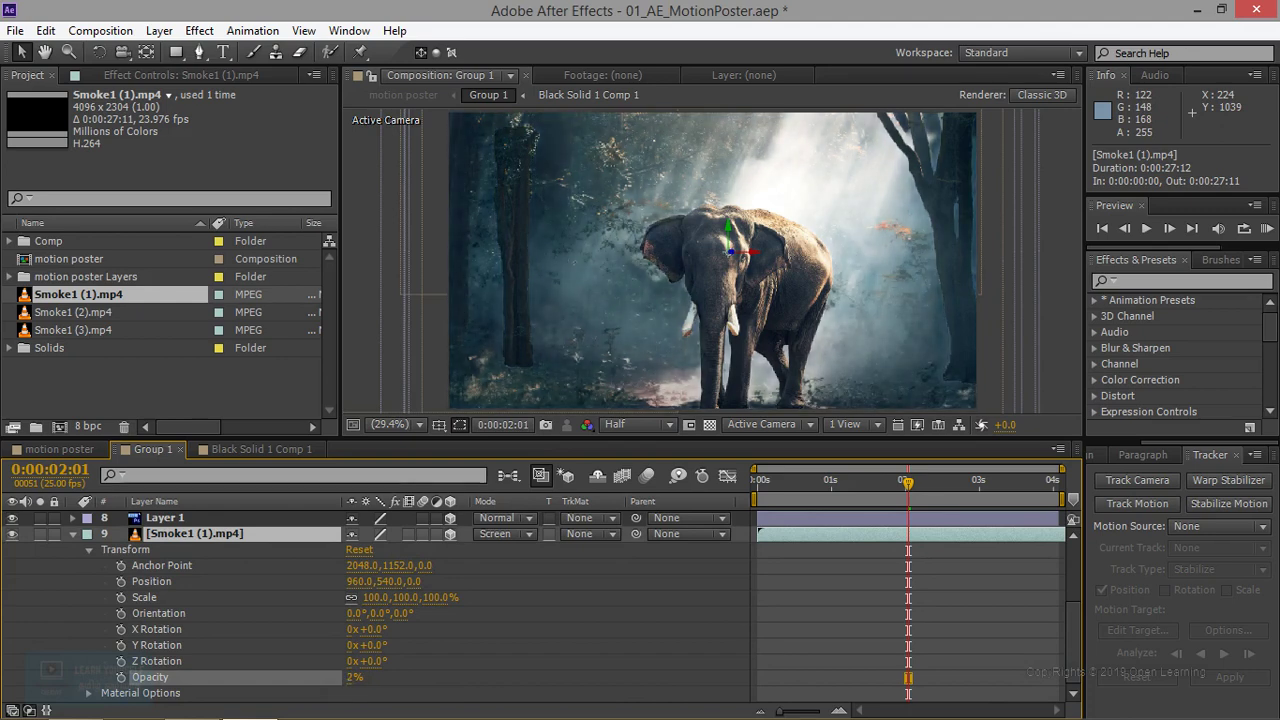
# Set the smoke's opacity to 64% at the first frame and preview the fade to 0% by 0:00:02:01
pyautogui.click(890, 516)
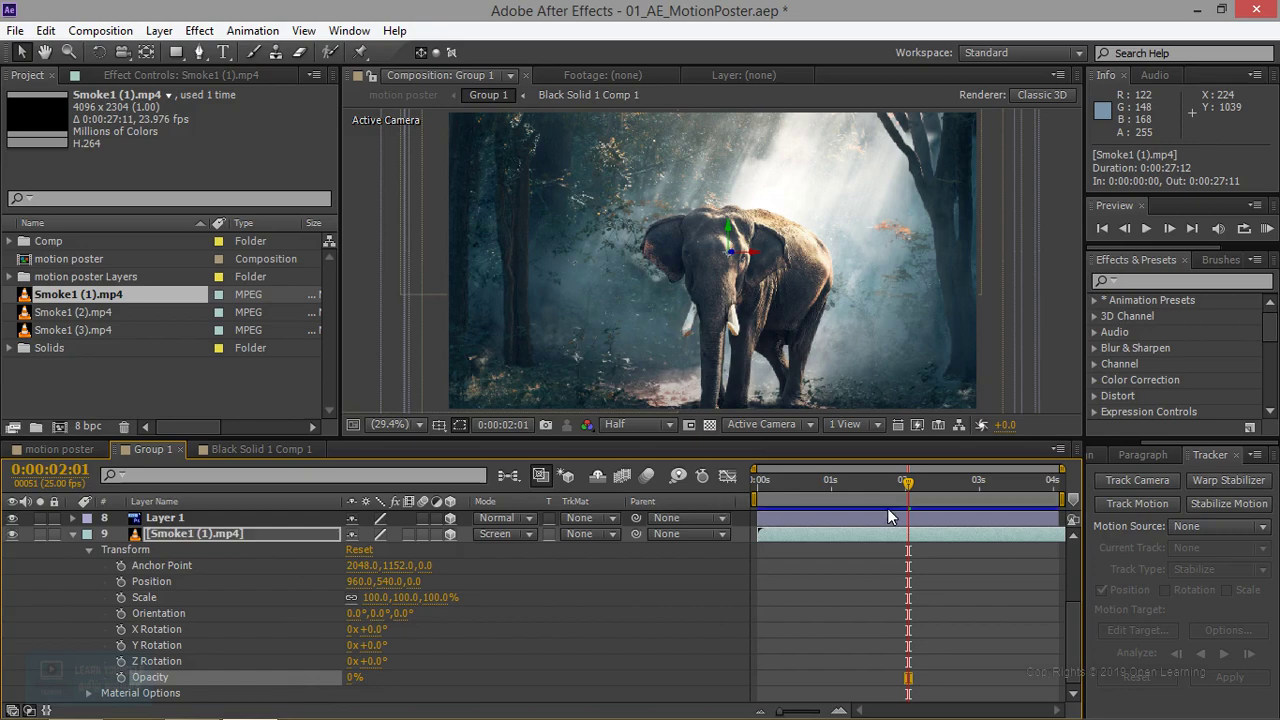
pyautogui.moveTo(918, 484); pyautogui.dragTo(665, 478)
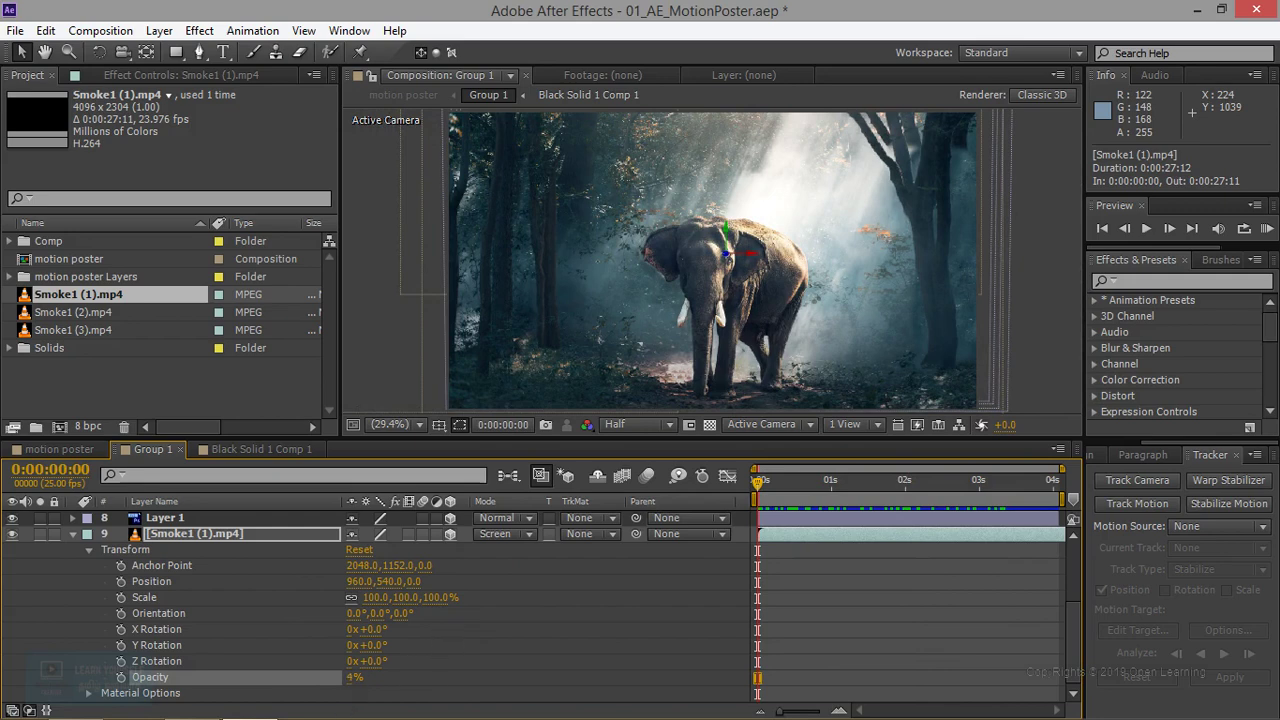
pyautogui.moveTo(355, 677); pyautogui.dragTo(366, 677)
pyautogui.press('space')
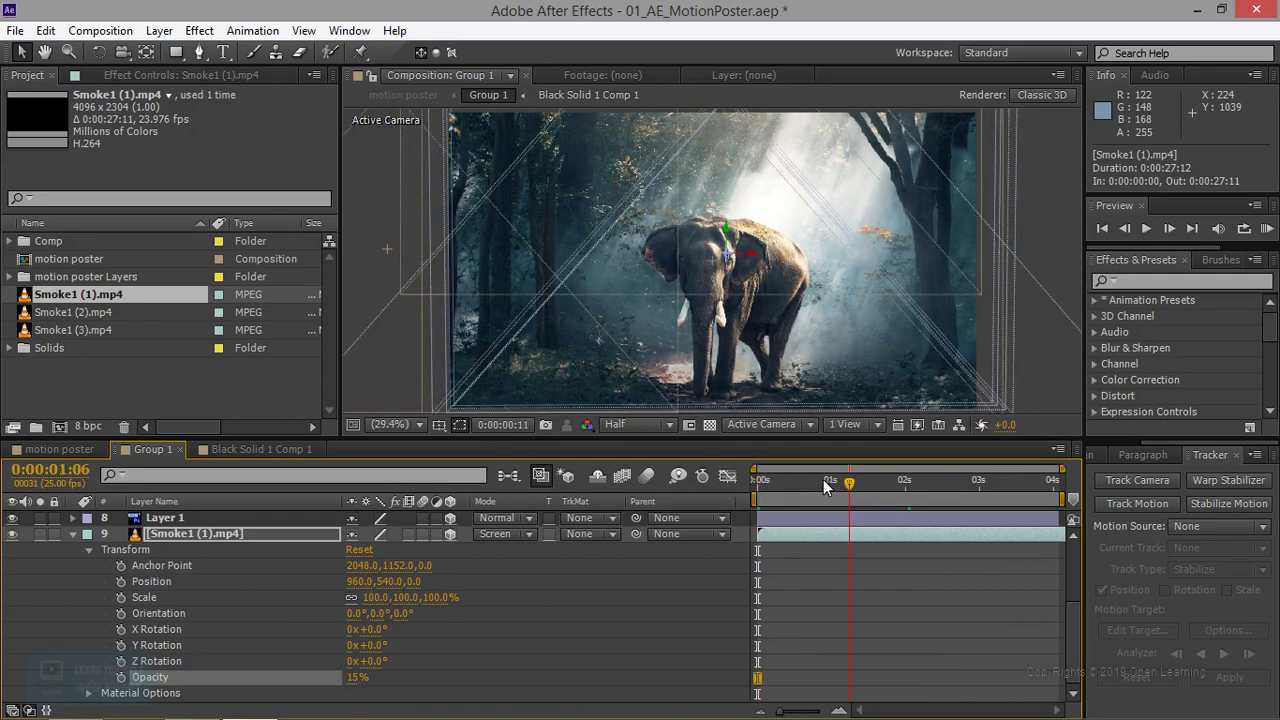
pyautogui.moveTo(823, 479); pyautogui.dragTo(738, 481)
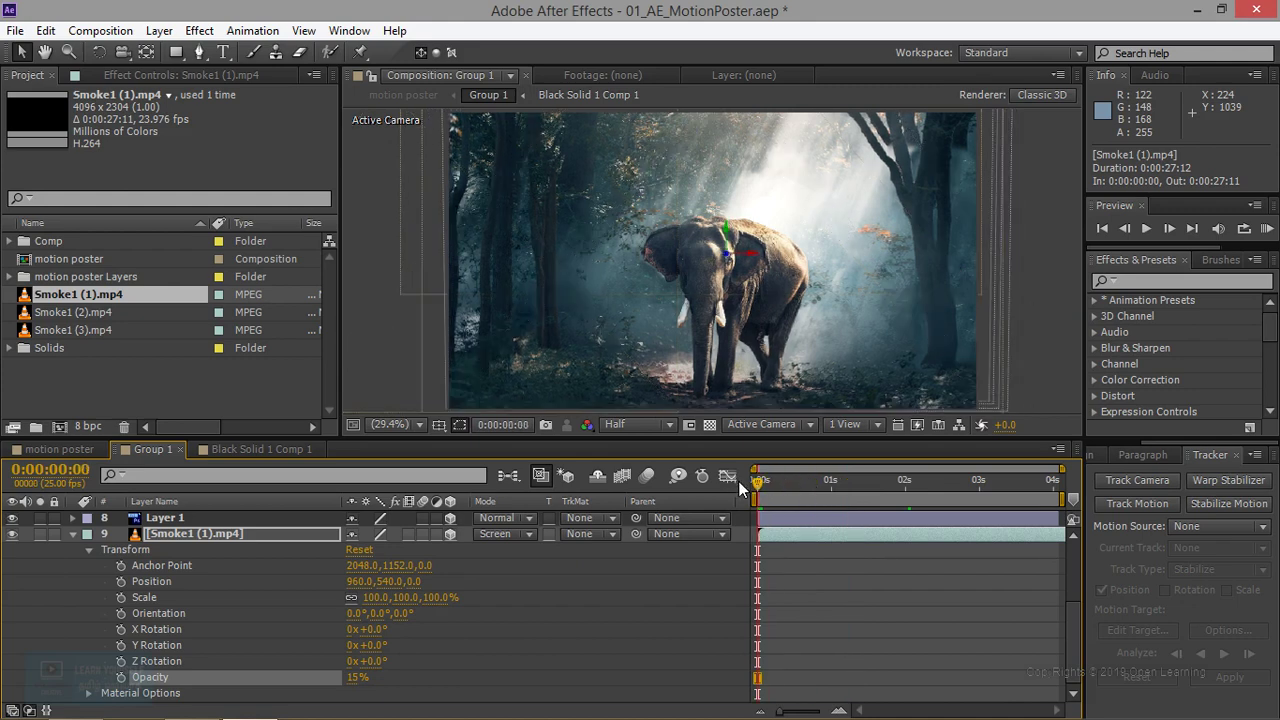
pyautogui.press('KP_0')
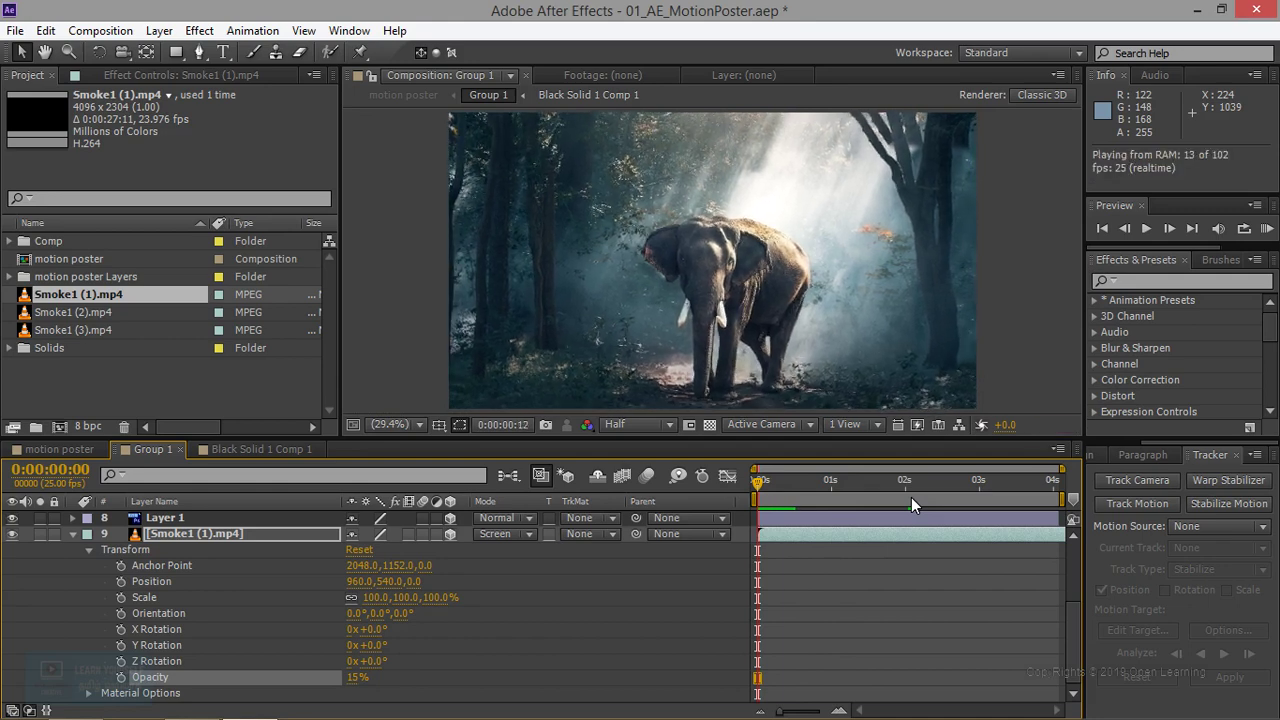
pyautogui.press('space')
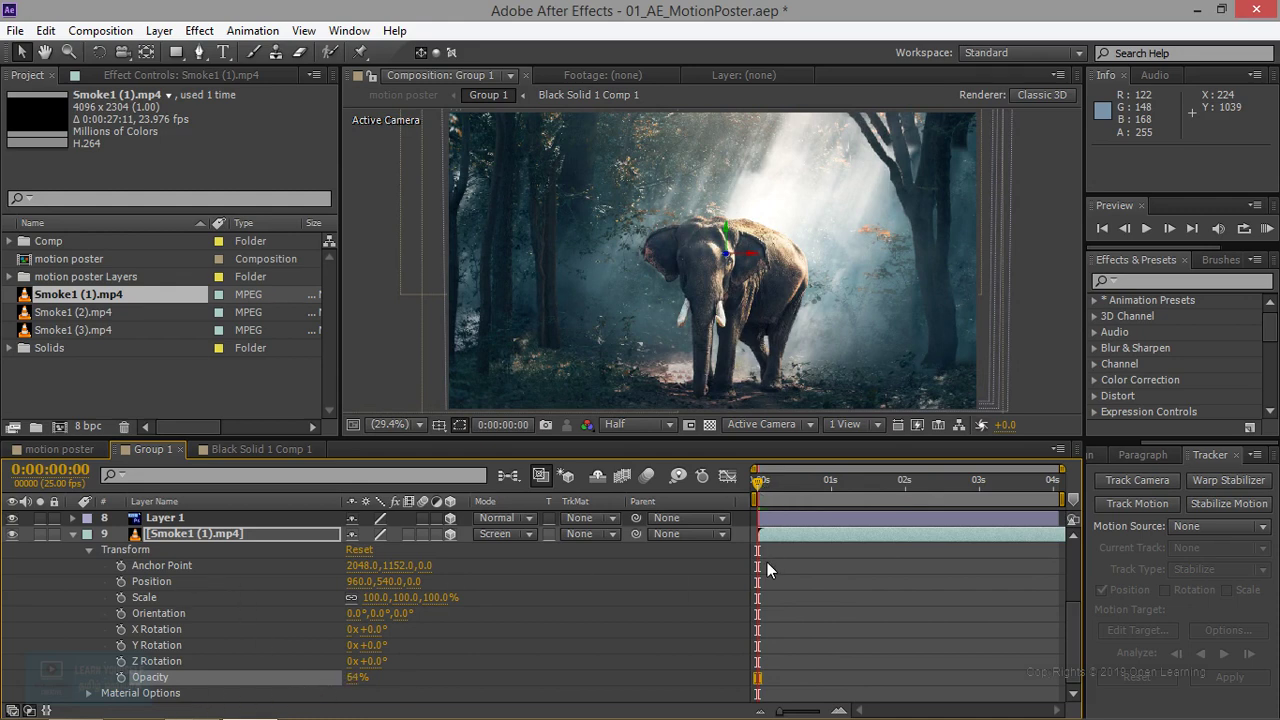
# Shift the Smoke1 clip's in-point a few frames so it starts at -0:00:00:01
pyautogui.moveTo(766, 487); pyautogui.dragTo(861, 489)
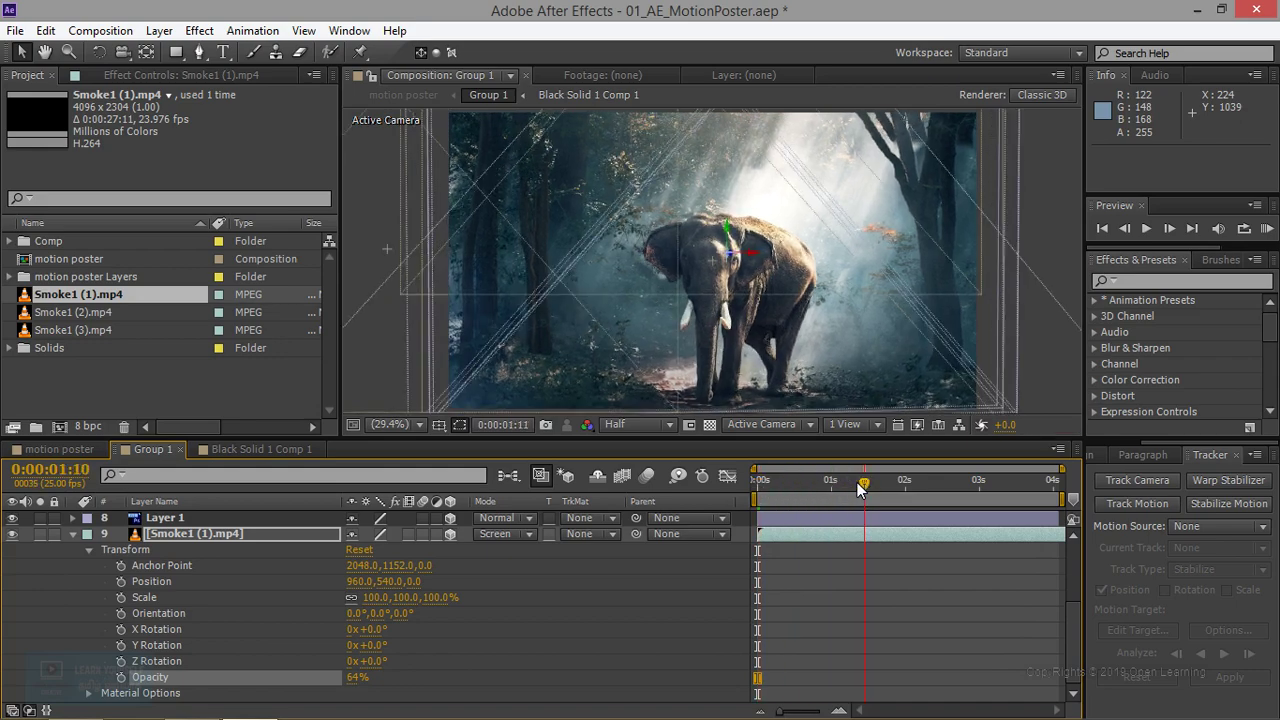
pyautogui.moveTo(860, 488); pyautogui.dragTo(867, 484)
pyautogui.click(783, 482)
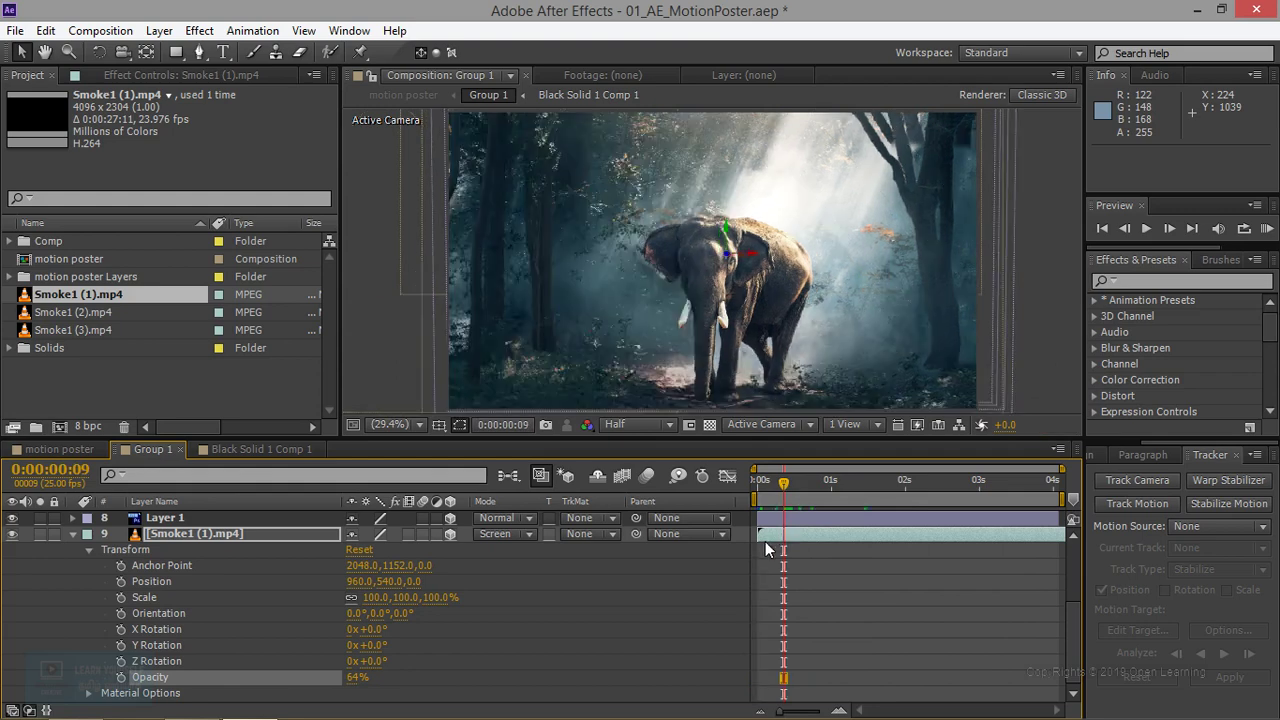
pyautogui.moveTo(759, 534); pyautogui.dragTo(815, 536)
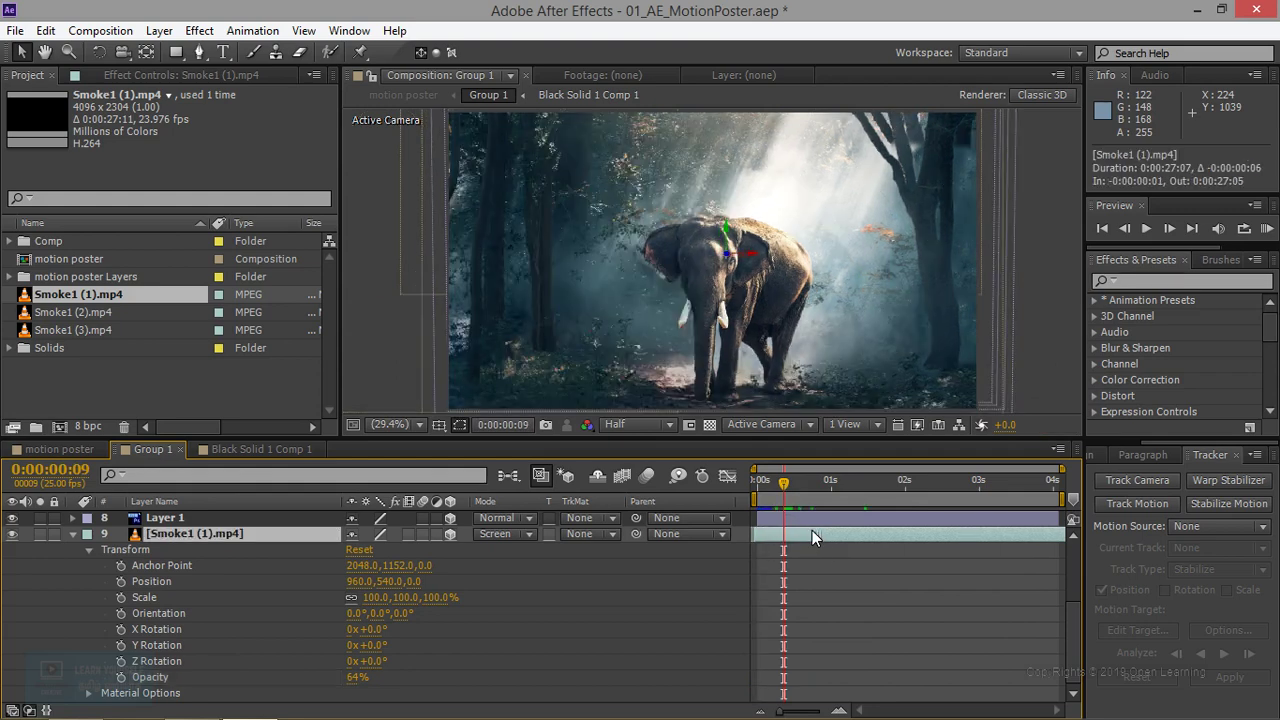
pyautogui.moveTo(785, 487); pyautogui.dragTo(740, 481)
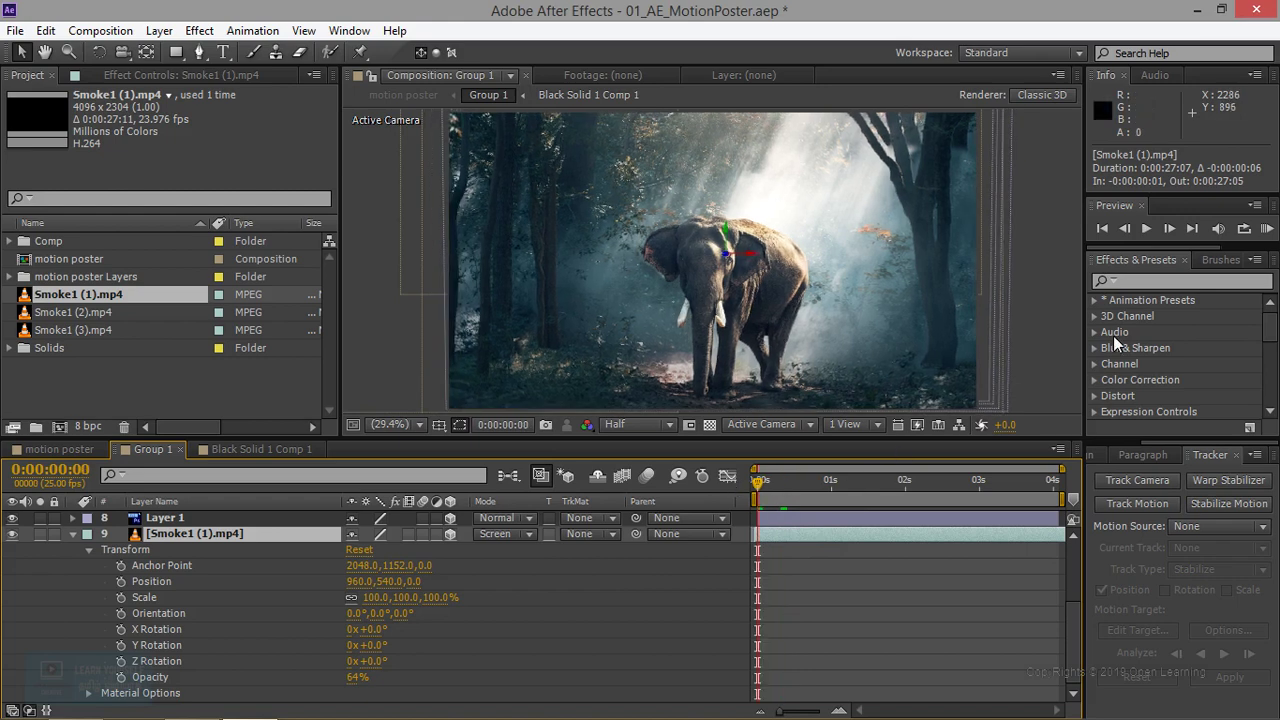
pyautogui.click(1147, 228)
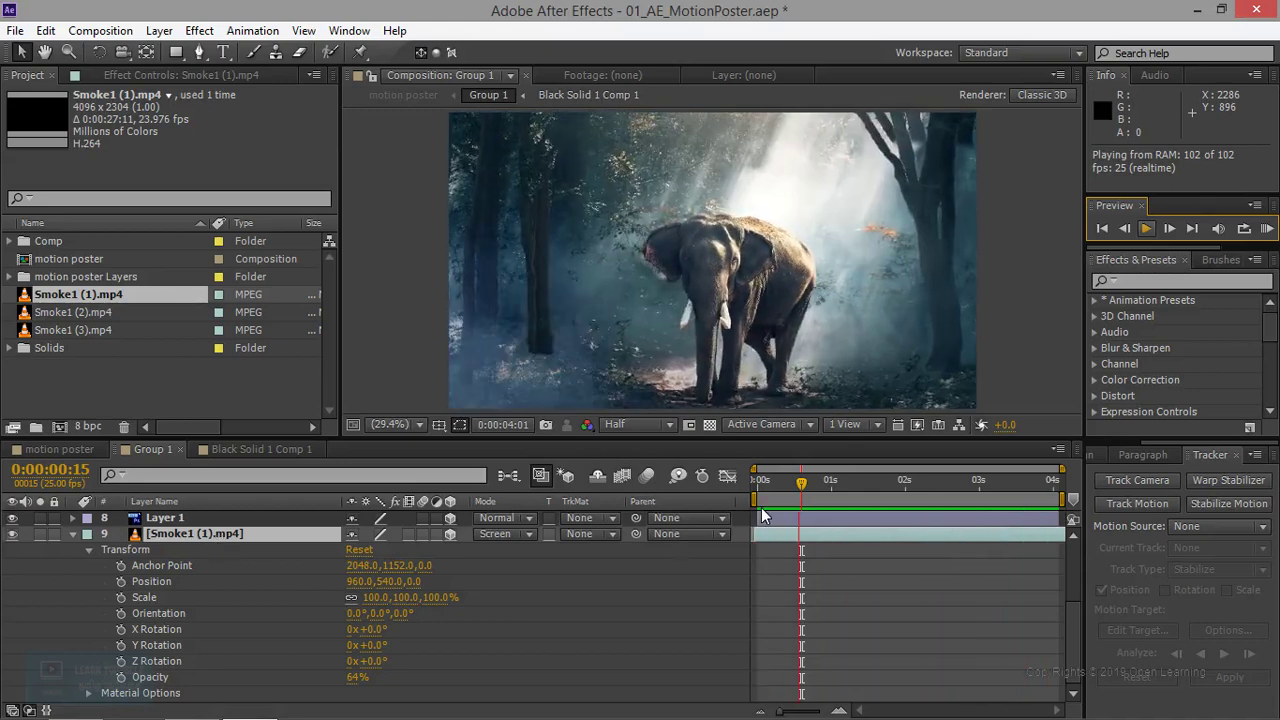
pyautogui.press('space')
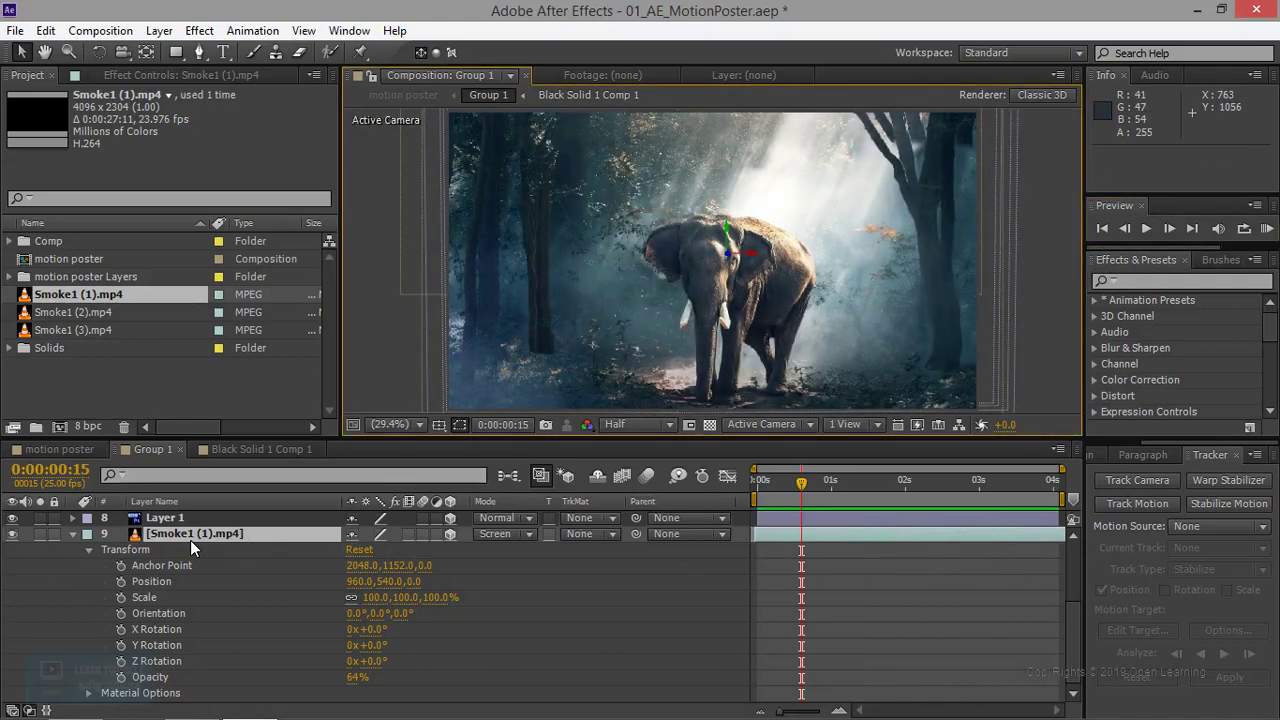
# Move the smoke layer up above Layer 22 and Layer 21 and preview it
pyautogui.scroll(3, 248, 589)
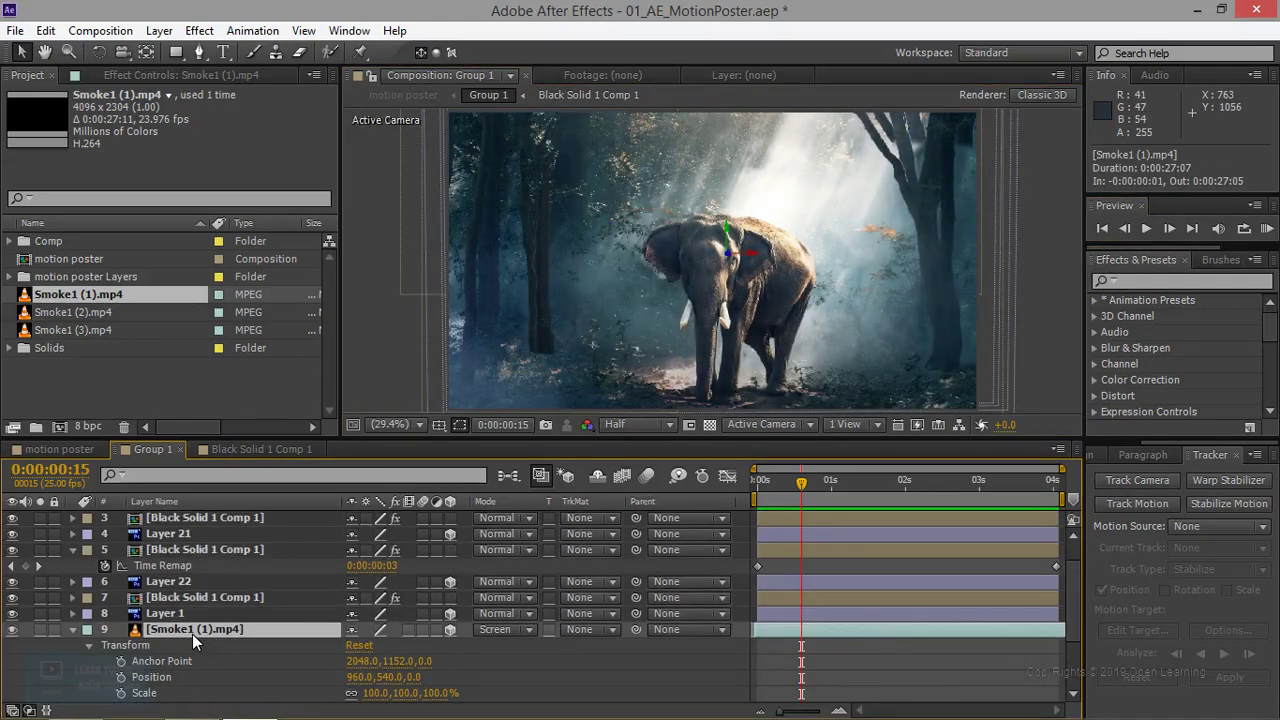
pyautogui.moveTo(191, 630); pyautogui.dragTo(202, 581)
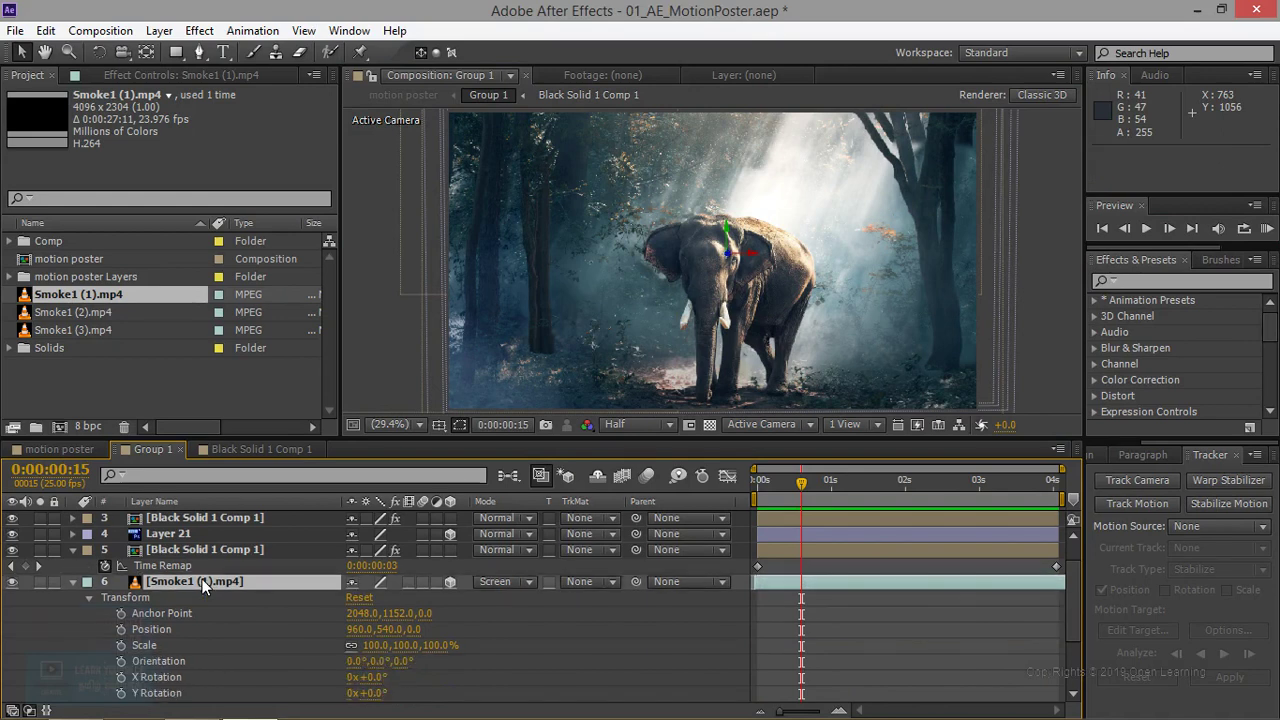
pyautogui.click(864, 484)
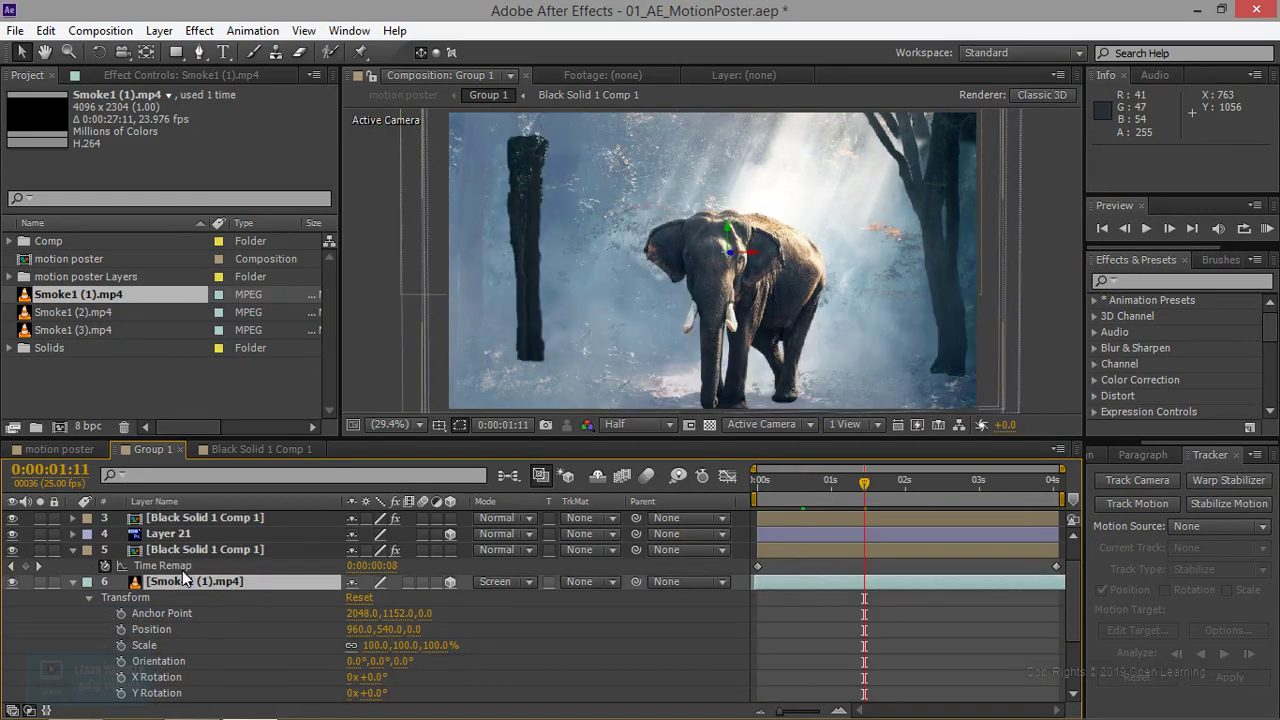
pyautogui.moveTo(182, 579); pyautogui.dragTo(179, 562)
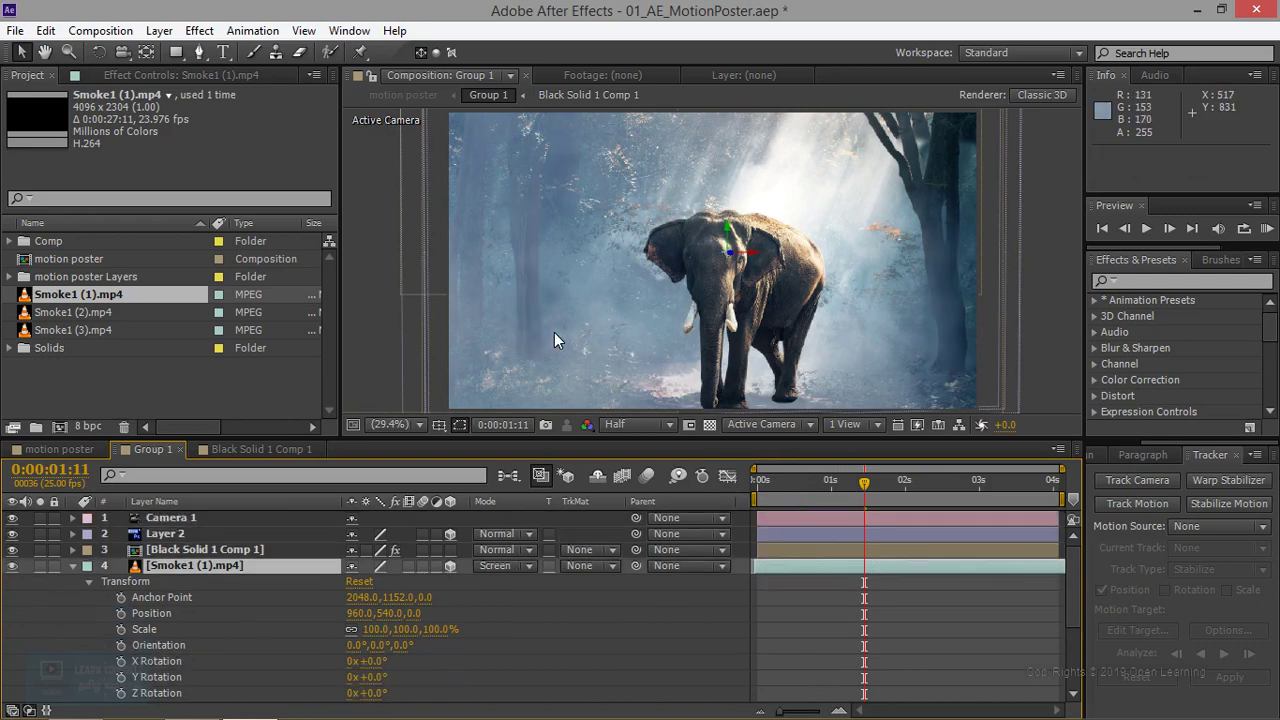
pyautogui.click(1145, 228)
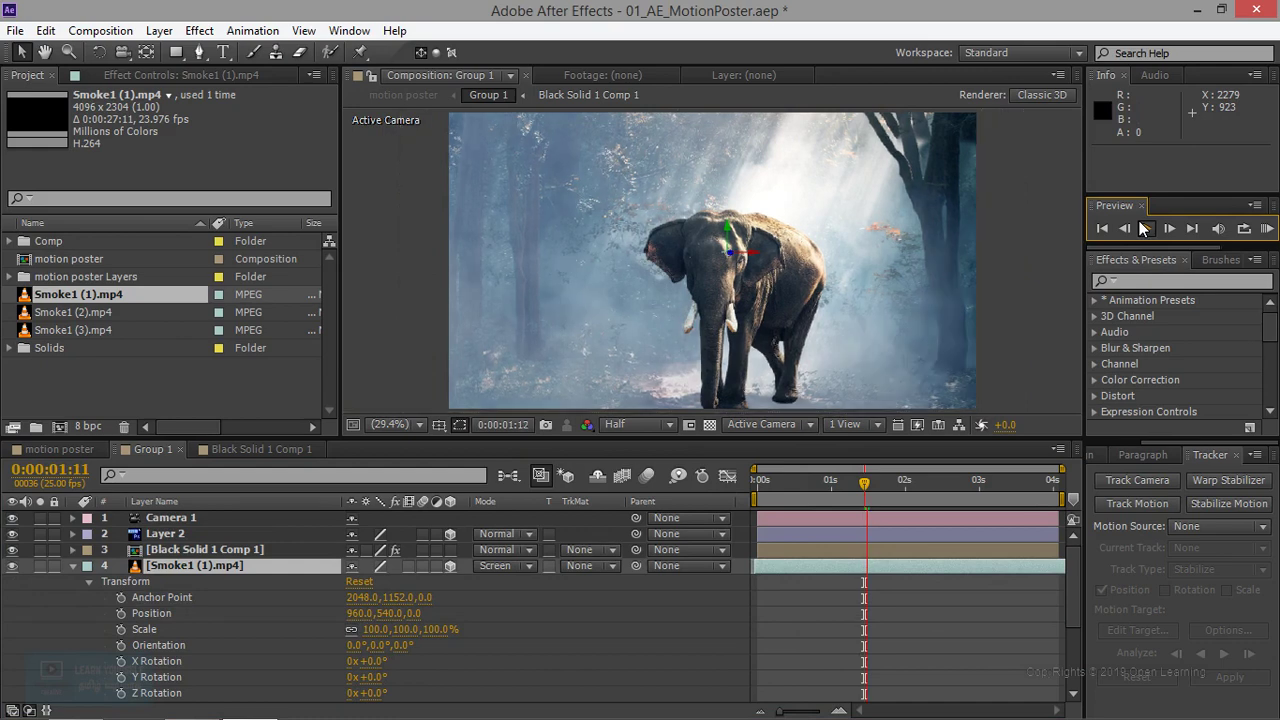
pyautogui.click(1145, 228)
# Keyframe the smoke's Opacity at 14% at 0:00:01:12 and preview the fade
pyautogui.scroll(-3, 359, 655)
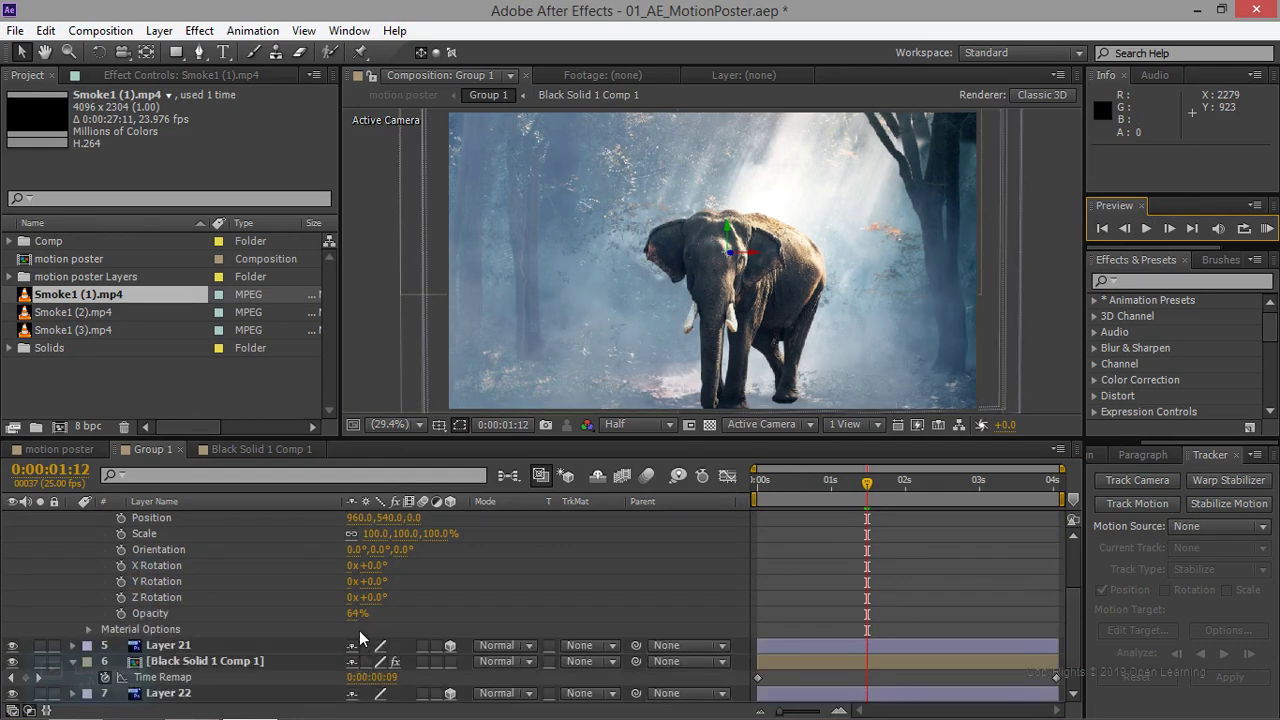
pyautogui.moveTo(357, 613); pyautogui.dragTo(347, 613)
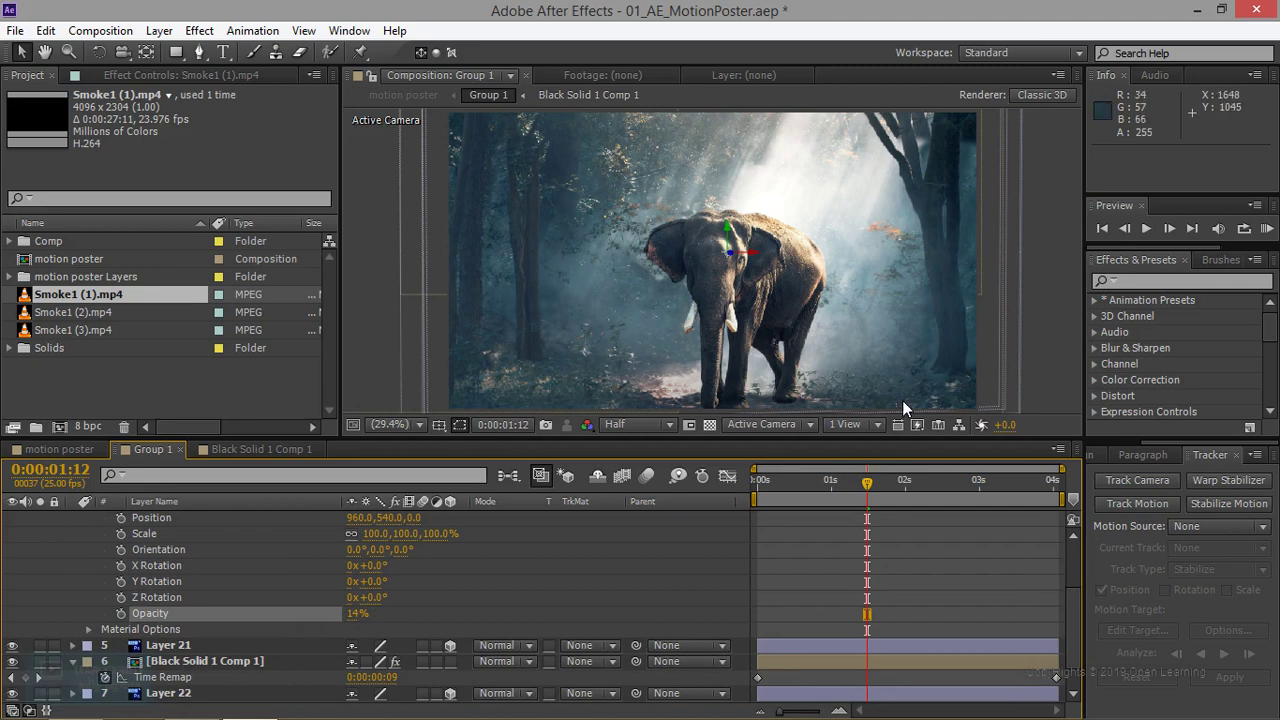
pyautogui.press('space')
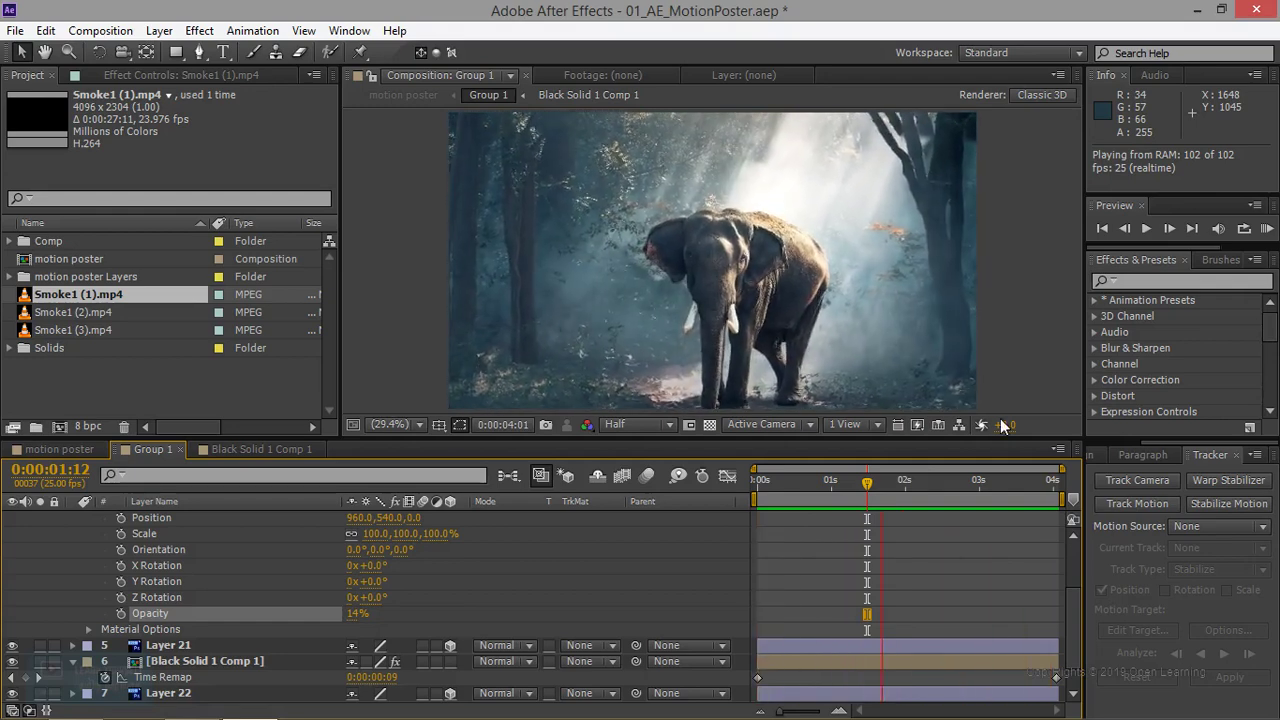
pyautogui.click(1145, 228)
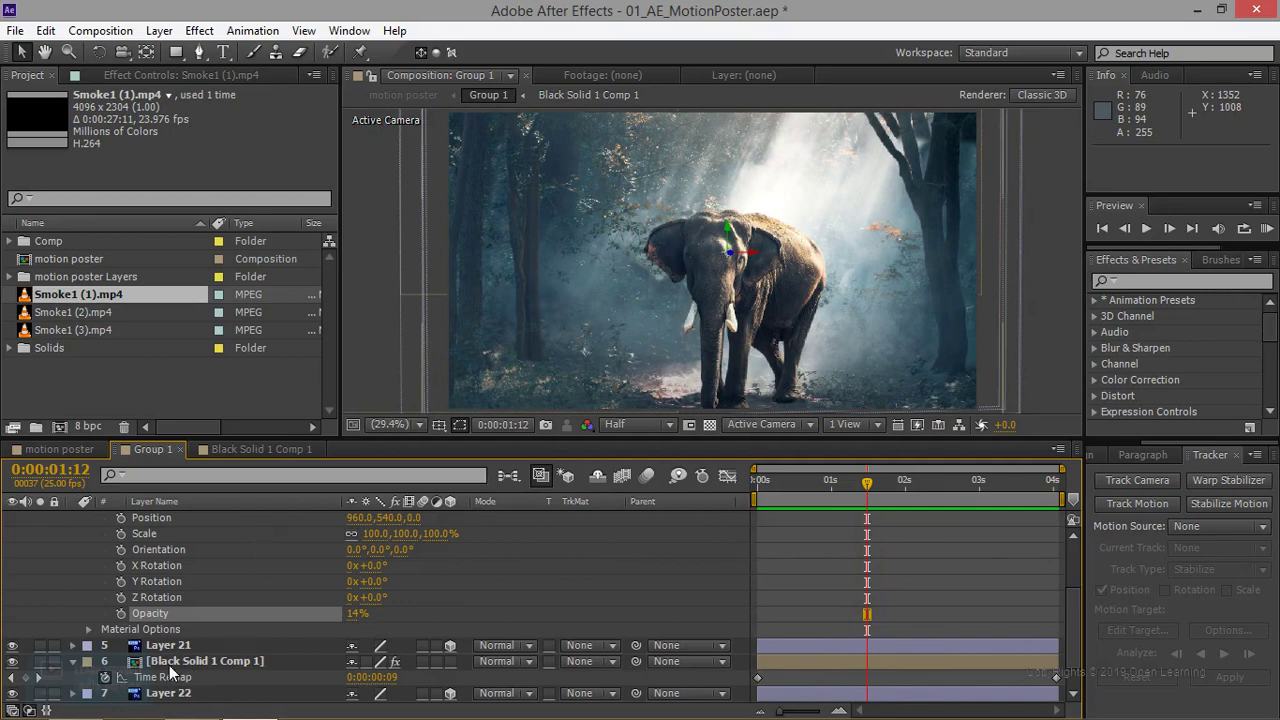
pyautogui.scroll(1, 185, 572)
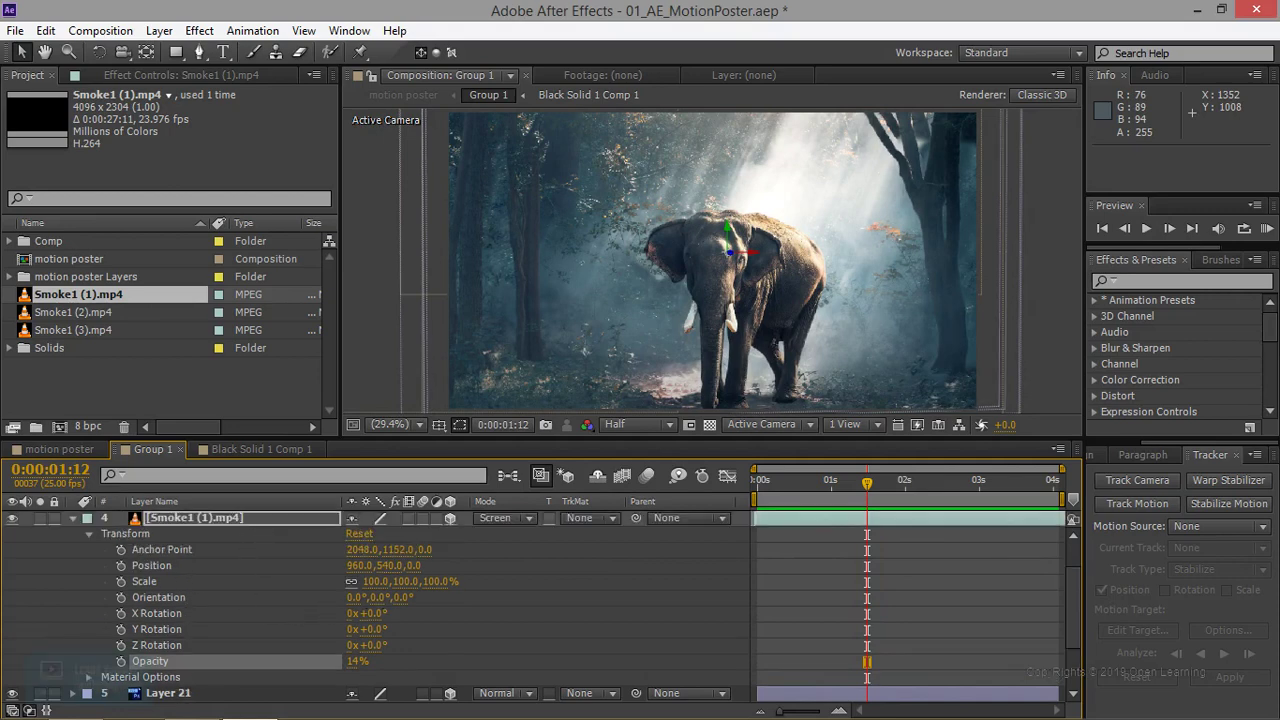
# Keyframe the smoke at 15% scale and position 663.8, 767.5 beside the elephant's trunk
pyautogui.click(226, 520)
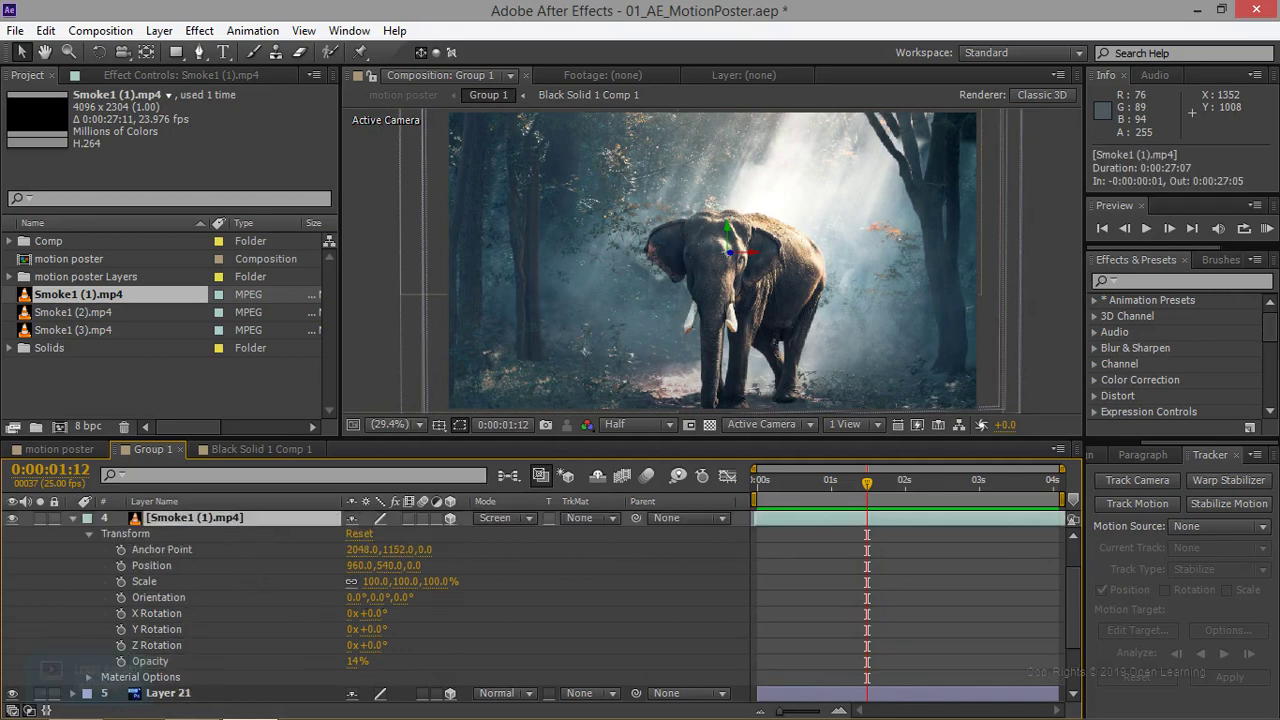
pyautogui.click(121, 581)
pyautogui.moveTo(375, 581); pyautogui.dragTo(316, 581)
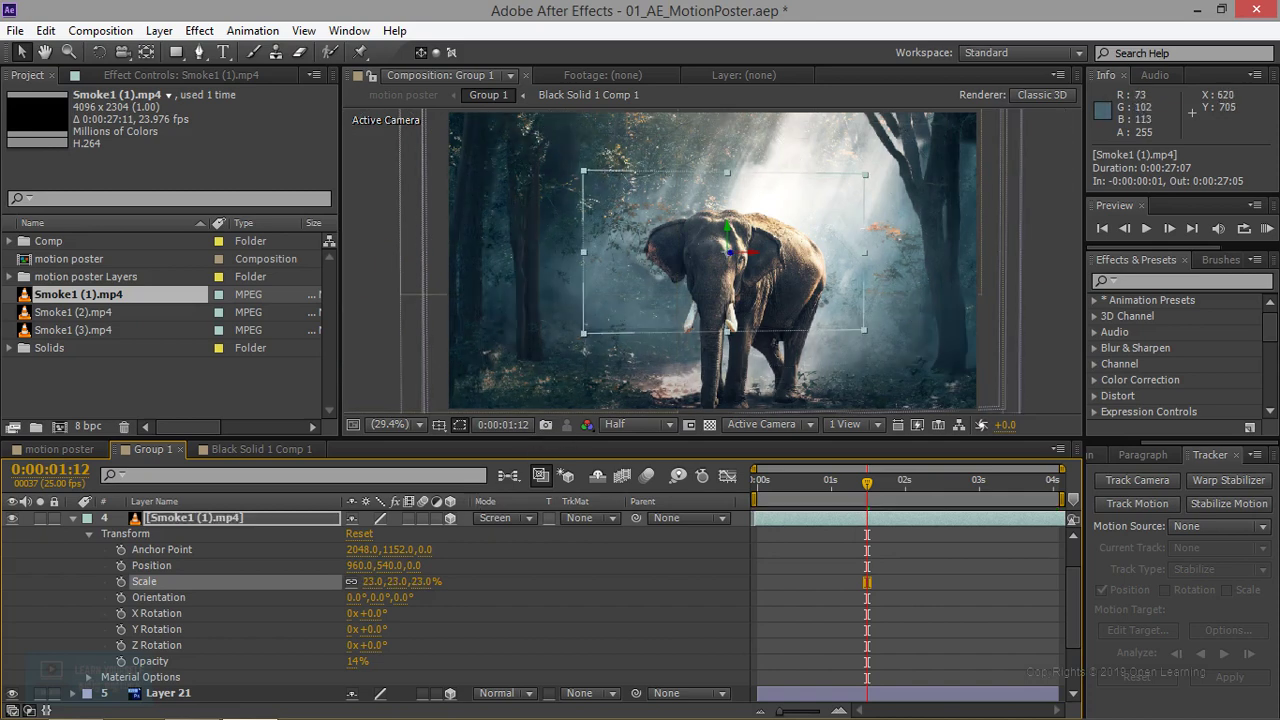
pyautogui.moveTo(619, 305)
pyautogui.mouseDown()
pyautogui.moveTo(553, 341)
pyautogui.moveTo(551, 357)
pyautogui.mouseUp()
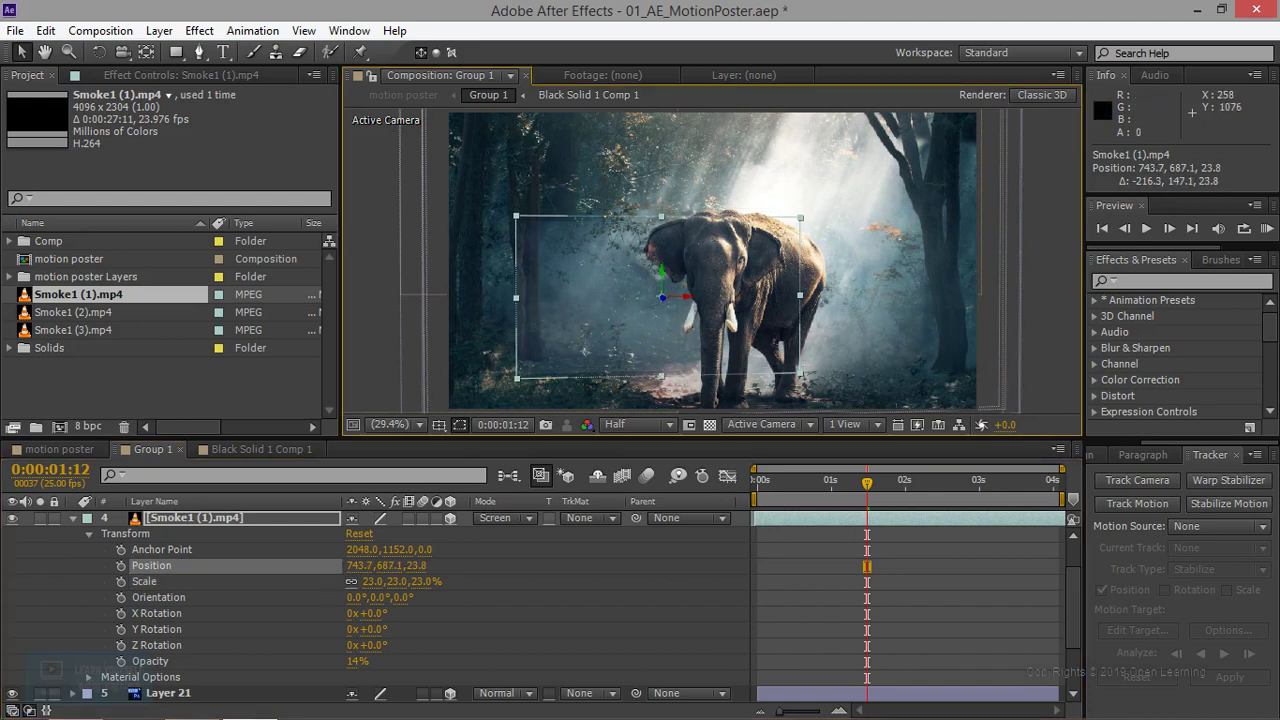
pyautogui.moveTo(373, 581); pyautogui.dragTo(365, 581)
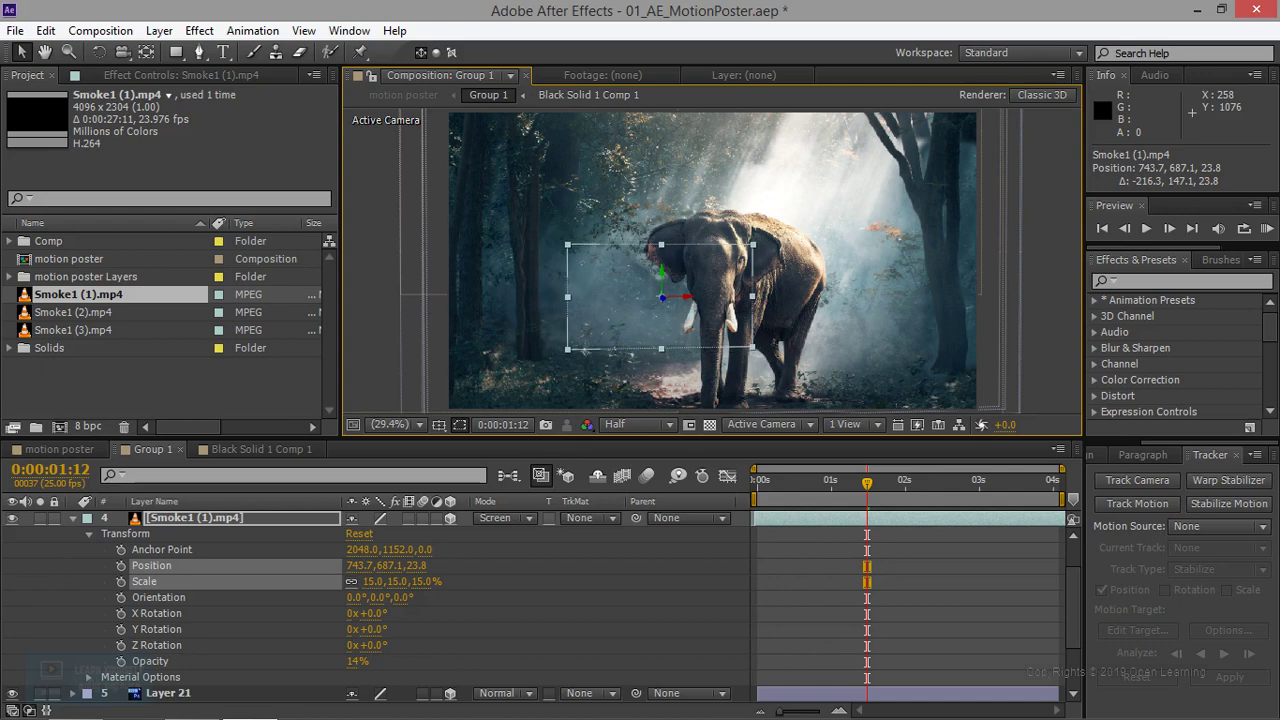
pyautogui.moveTo(617, 321); pyautogui.dragTo(588, 338)
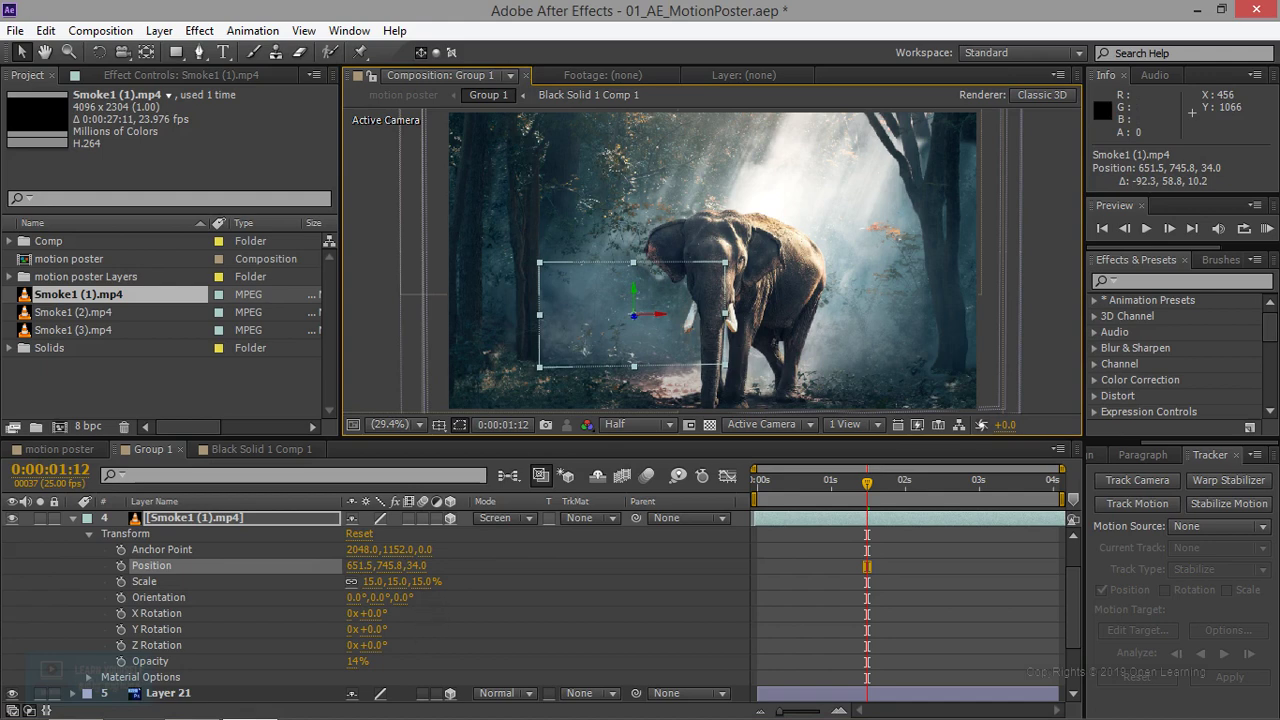
pyautogui.moveTo(373, 581)
pyautogui.mouseDown()
pyautogui.moveTo(362, 581)
pyautogui.moveTo(373, 581)
pyautogui.mouseUp()
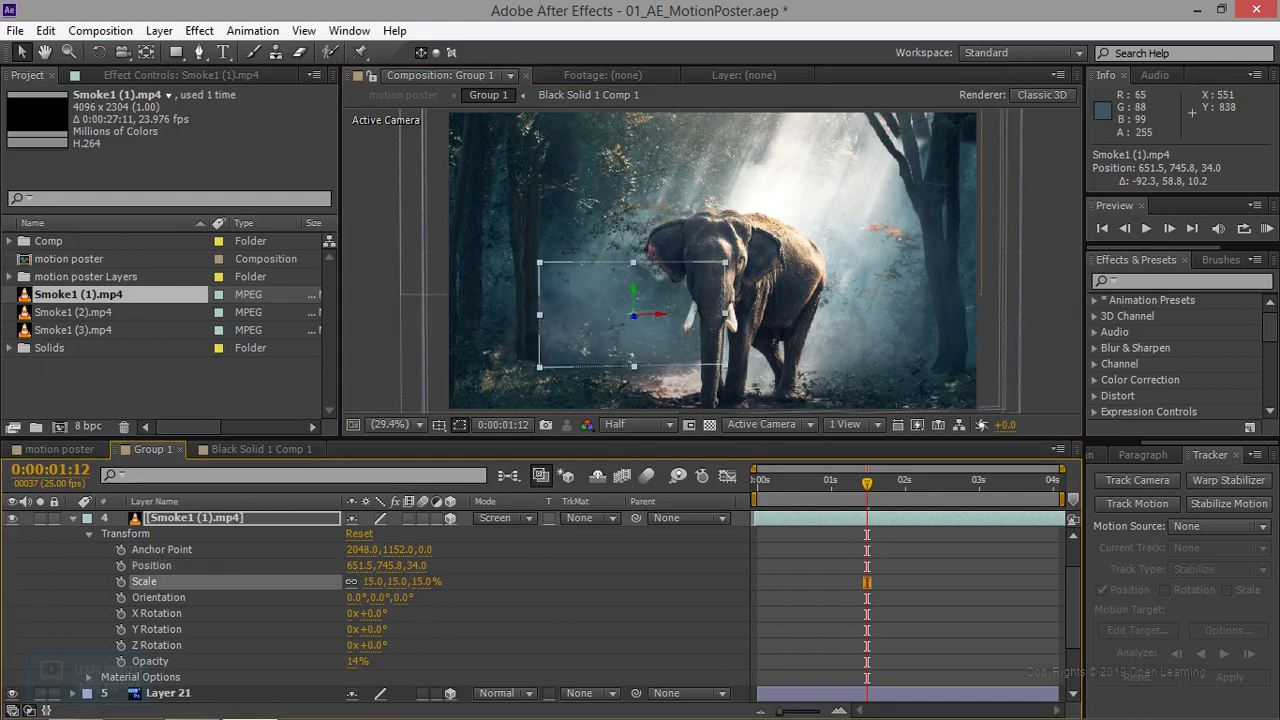
pyautogui.moveTo(611, 358); pyautogui.dragTo(615, 365)
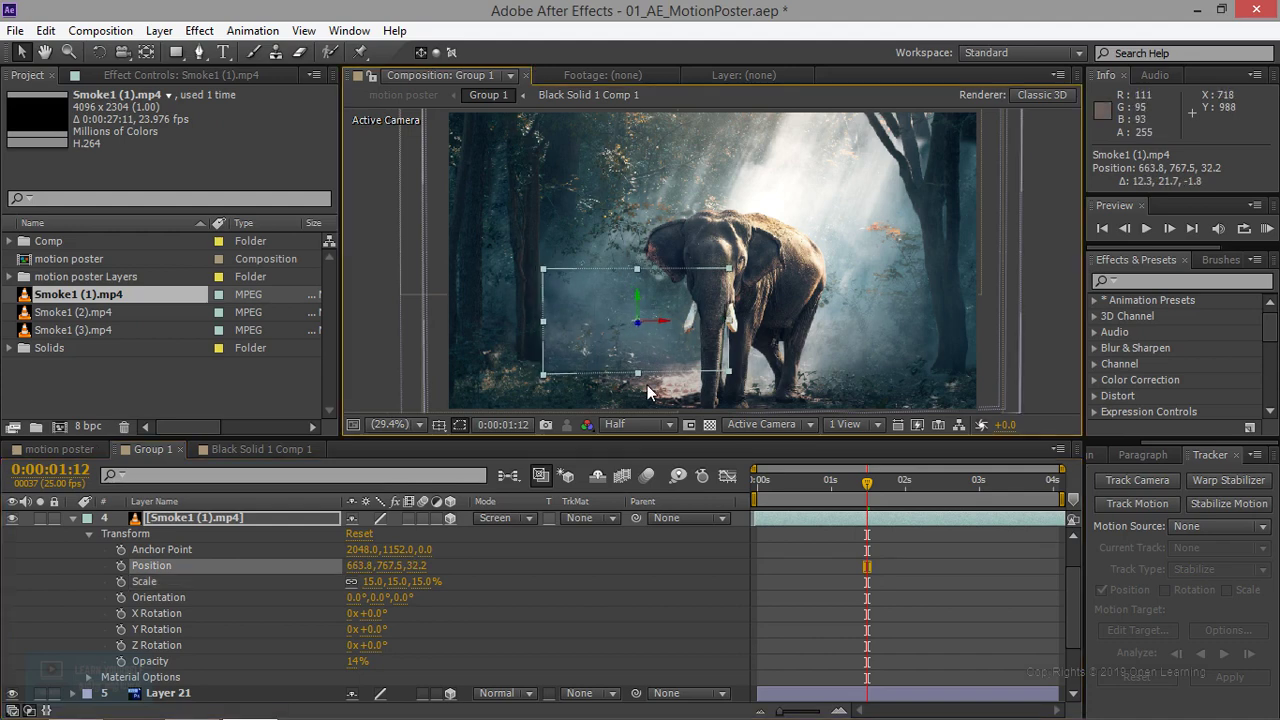
pyautogui.click(561, 395)
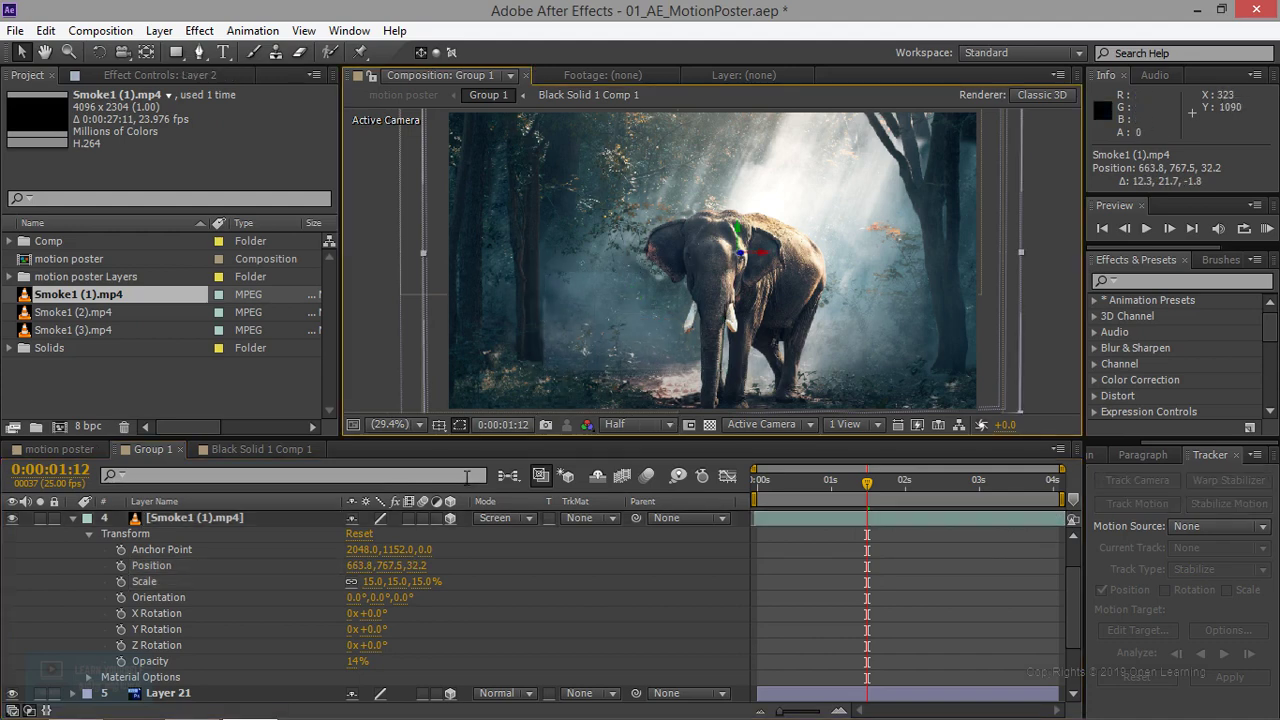
# Nudge the smoke slightly left and up in the Composition panel
pyautogui.click(587, 312)
pyautogui.scroll(1, 587, 318)
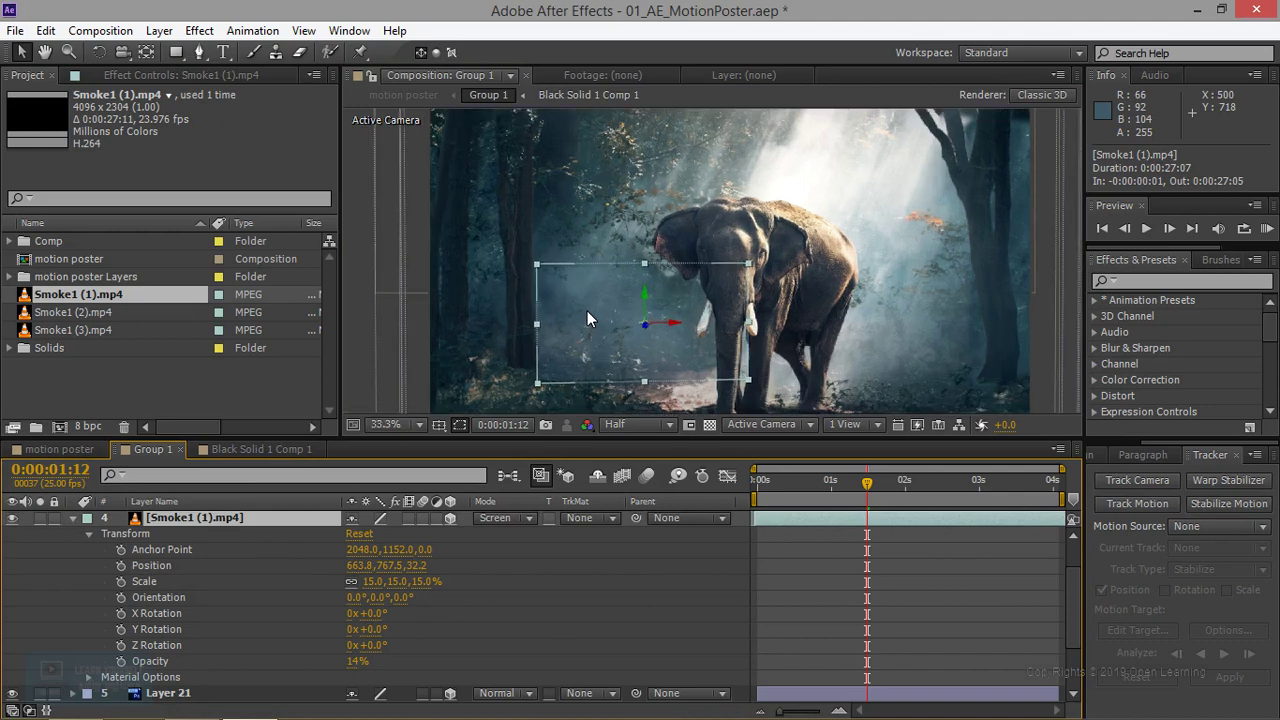
pyautogui.moveTo(589, 333); pyautogui.dragTo(583, 331)
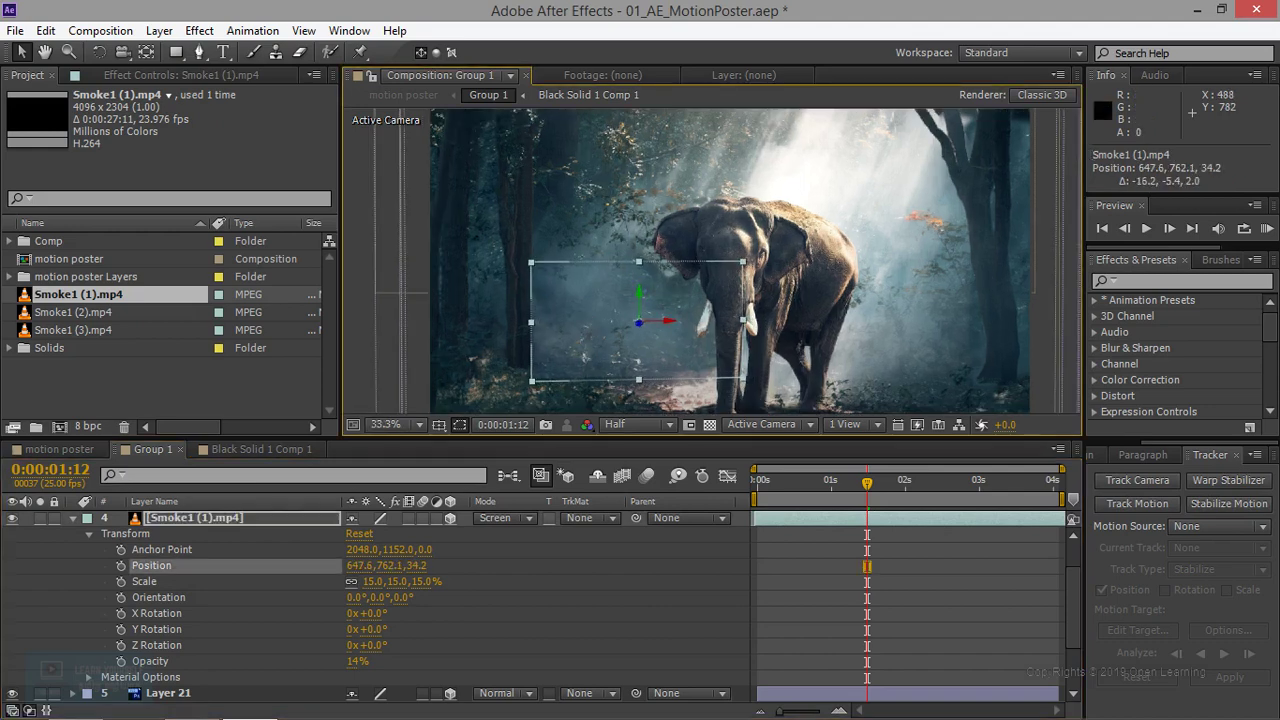
pyautogui.scroll(-3, 257, 636)
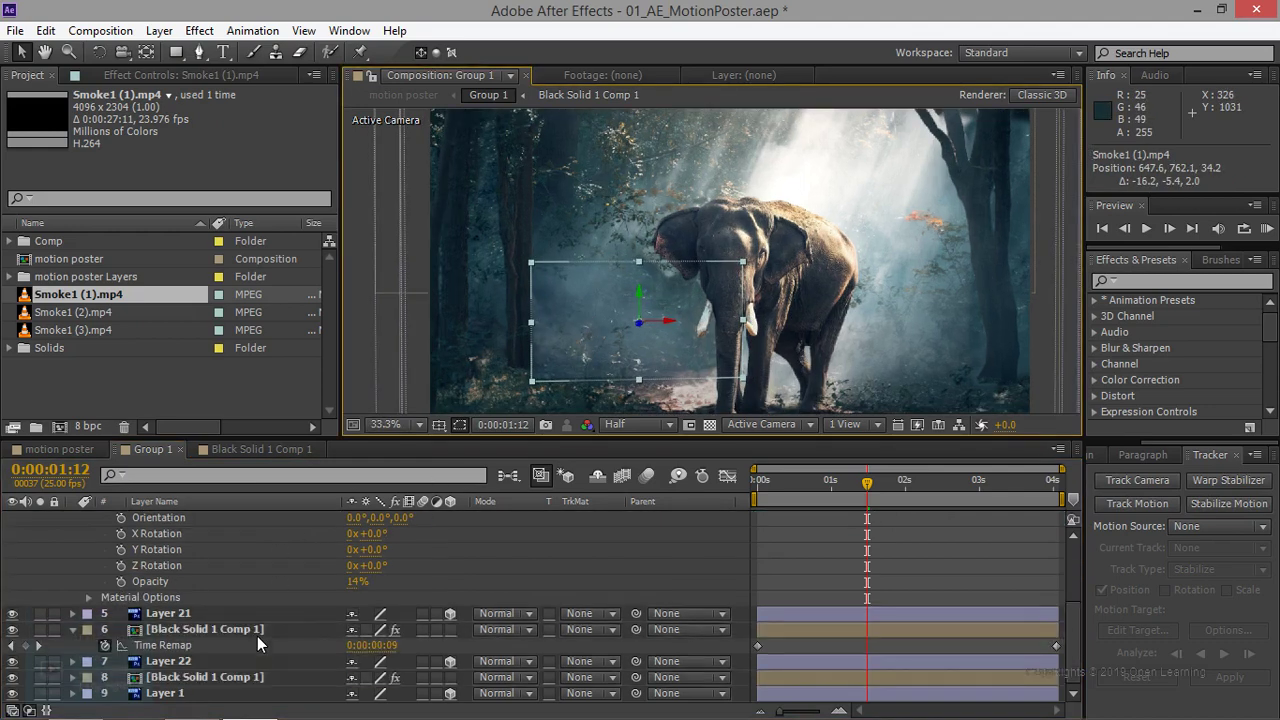
# Move Smoke1 (1).mp4 down to layer 7 below Layer 22 and preview Group 1
pyautogui.click(200, 613)
pyautogui.scroll(3, 263, 628)
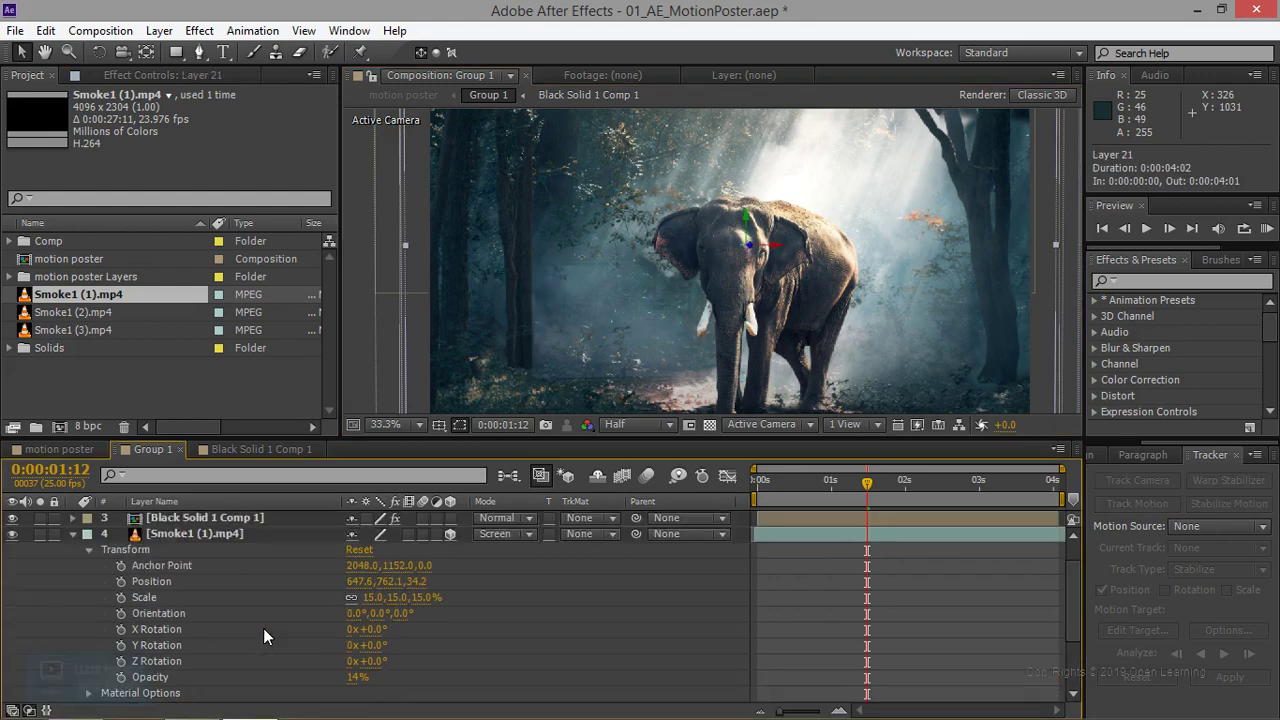
pyautogui.click(240, 561)
pyautogui.moveTo(236, 536); pyautogui.dragTo(249, 671)
pyautogui.click(73, 535)
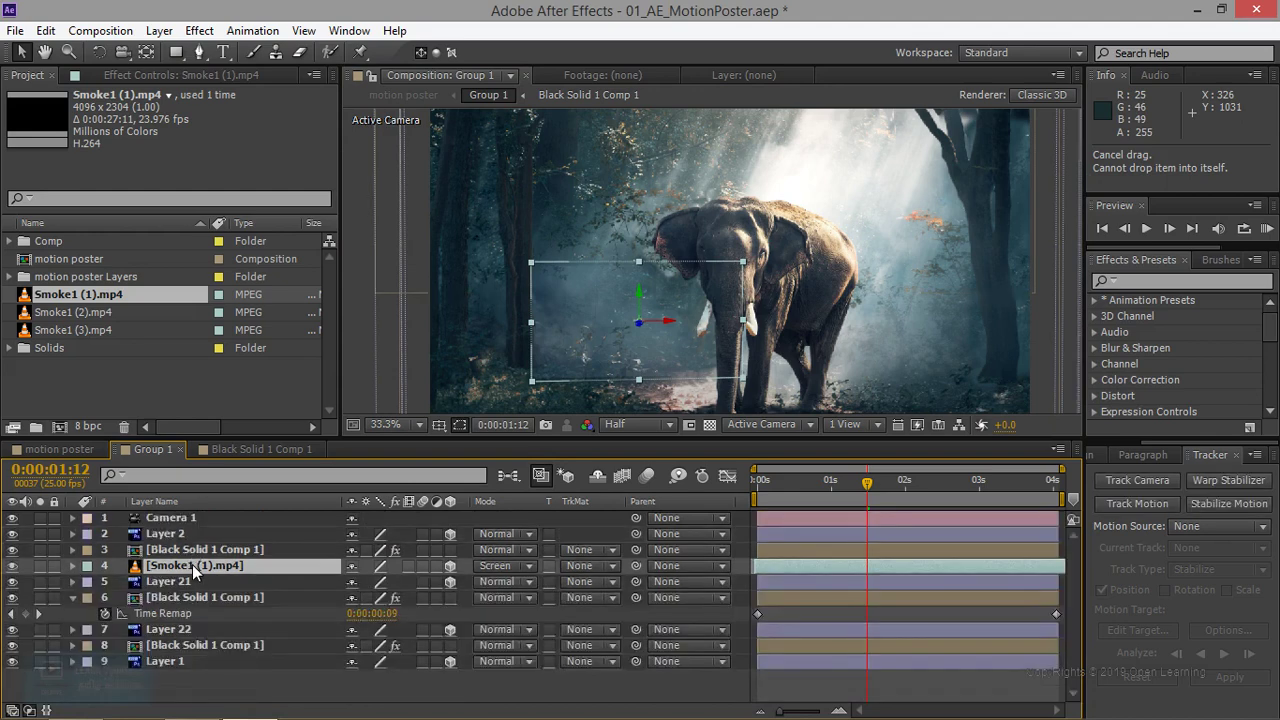
pyautogui.hotkey('ctrl', '[')
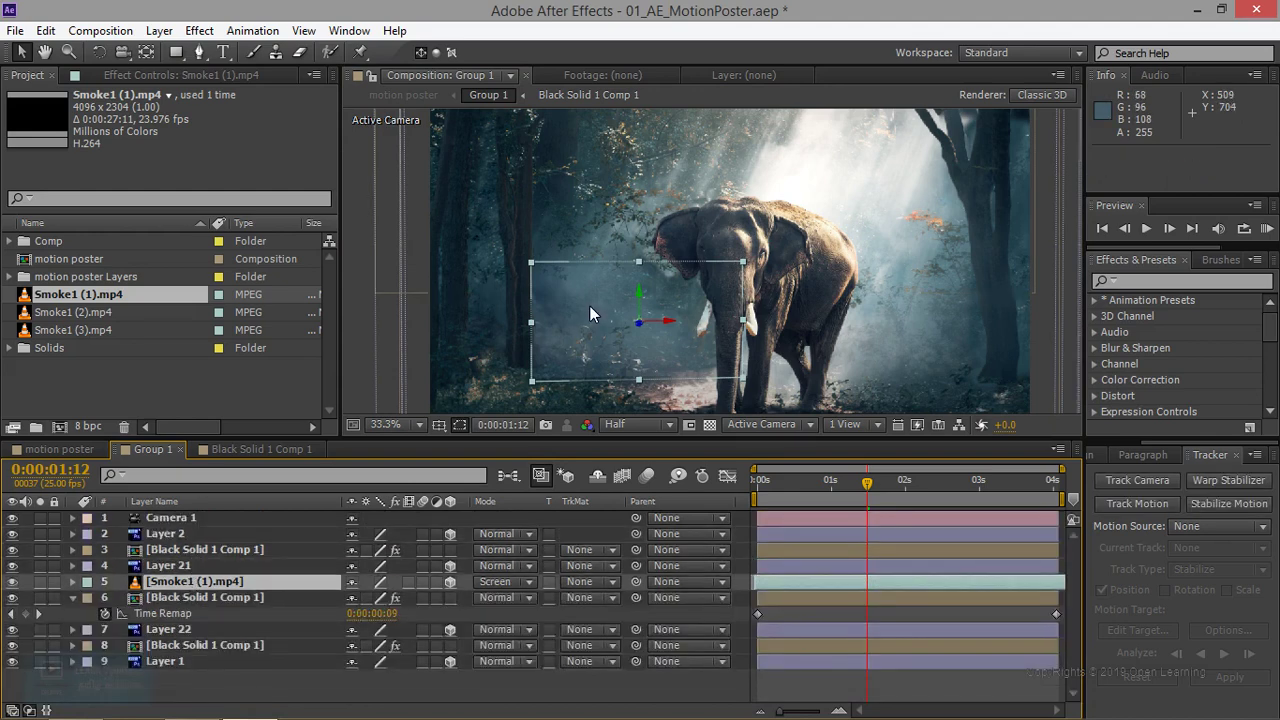
pyautogui.moveTo(594, 314); pyautogui.dragTo(587, 312)
pyautogui.moveTo(207, 581); pyautogui.dragTo(188, 637)
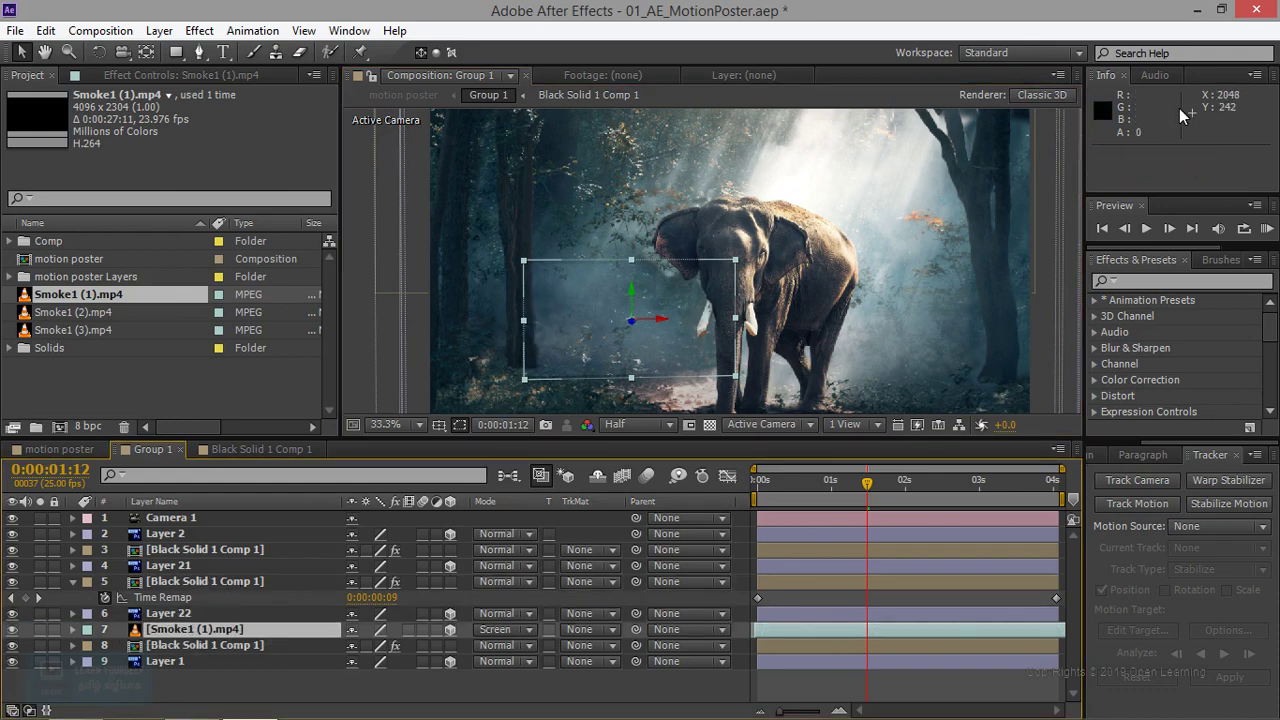
pyautogui.click(1146, 228)
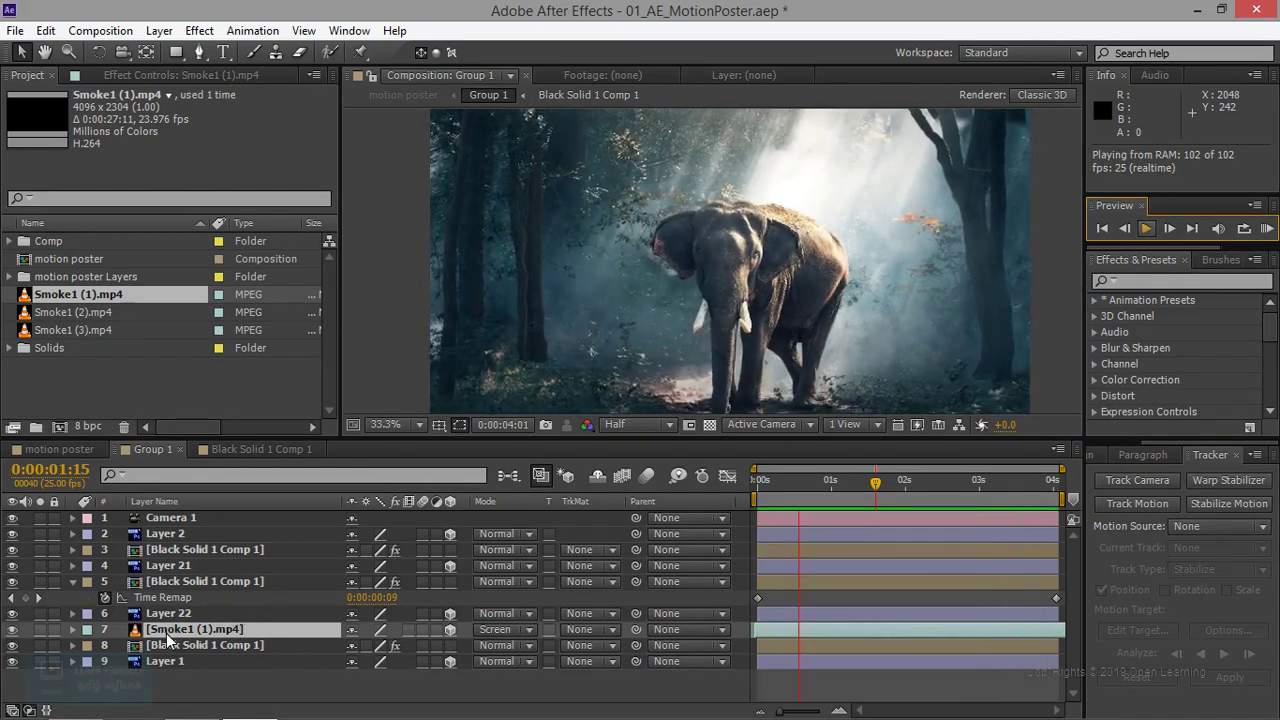
# Stop the preview, hide layer 8 (Black Solid 1 Comp 1), park at 0:00:02:06 and pick the Pen tool
pyautogui.press('space')
pyautogui.click(12, 646)
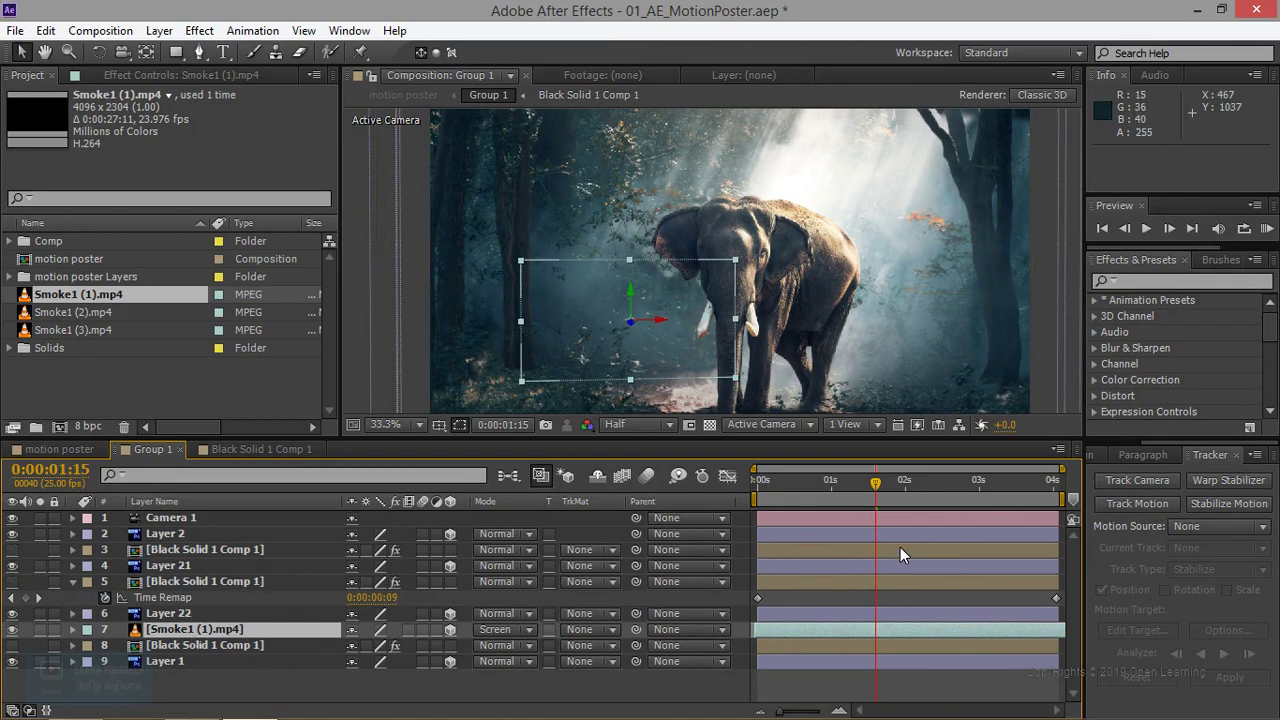
pyautogui.click(923, 484)
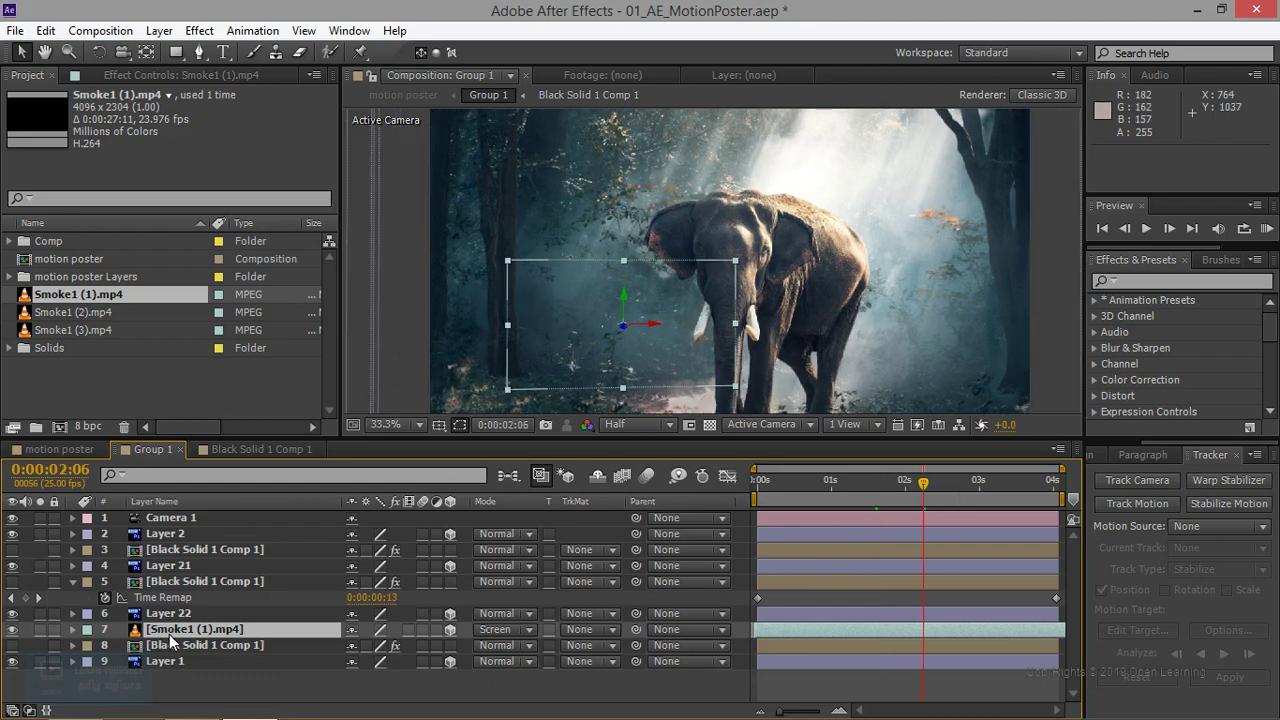
pyautogui.click(199, 52)
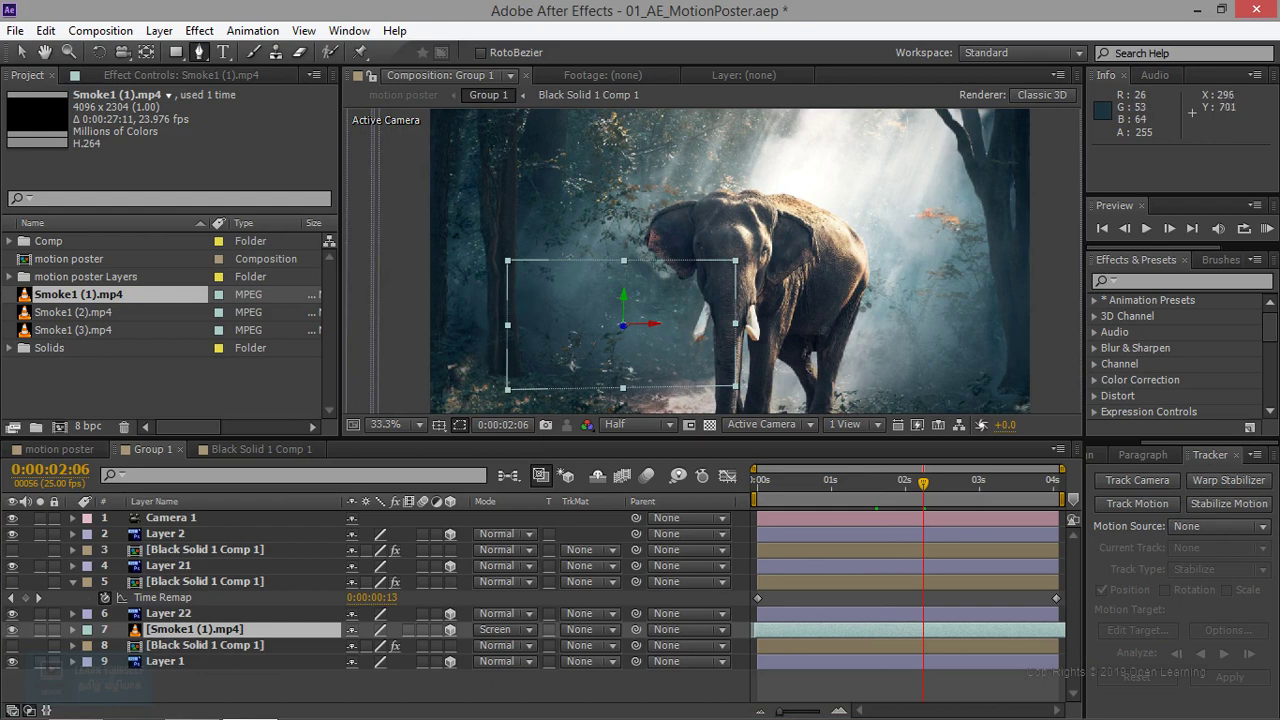
# Draw a closed Pen mask on Smoke1 (1).mp4 around the area left of the trunk and below the head
pyautogui.click(516, 299)
pyautogui.click(553, 284)
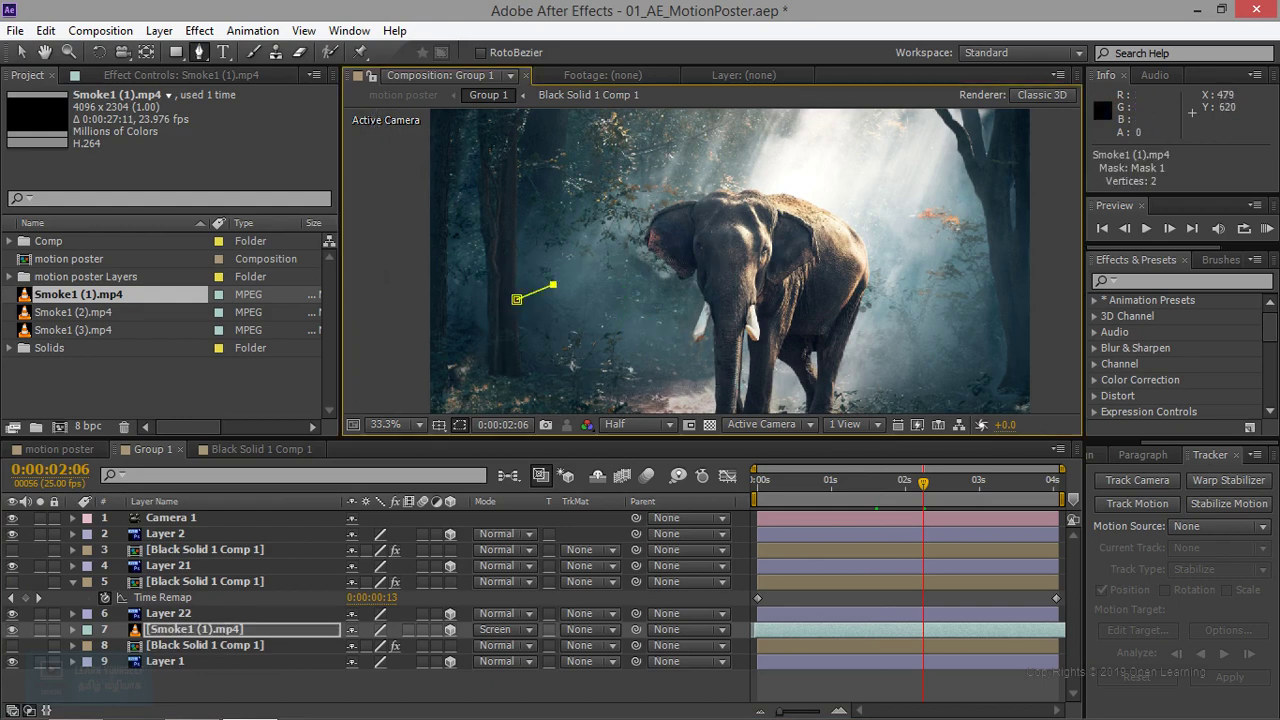
pyautogui.click(598, 275)
pyautogui.click(654, 286)
pyautogui.click(668, 304)
pyautogui.click(704, 351)
pyautogui.click(697, 372)
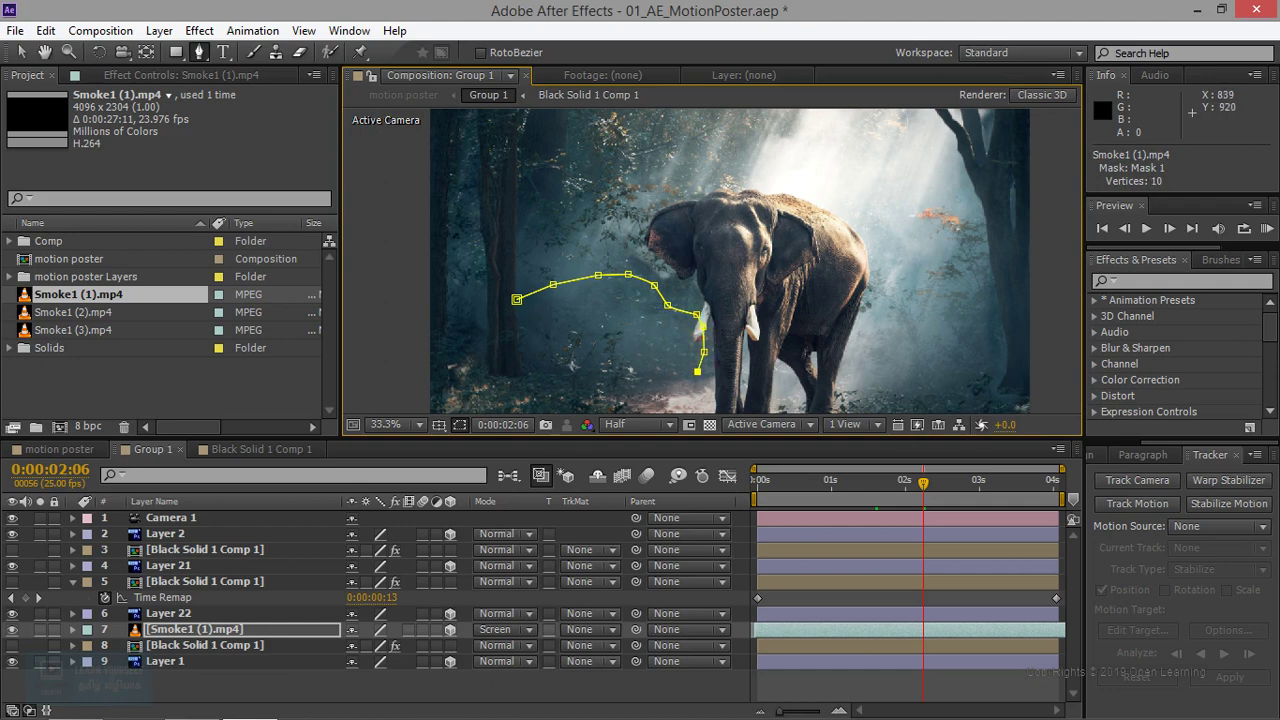
pyautogui.click(613, 372)
pyautogui.click(586, 369)
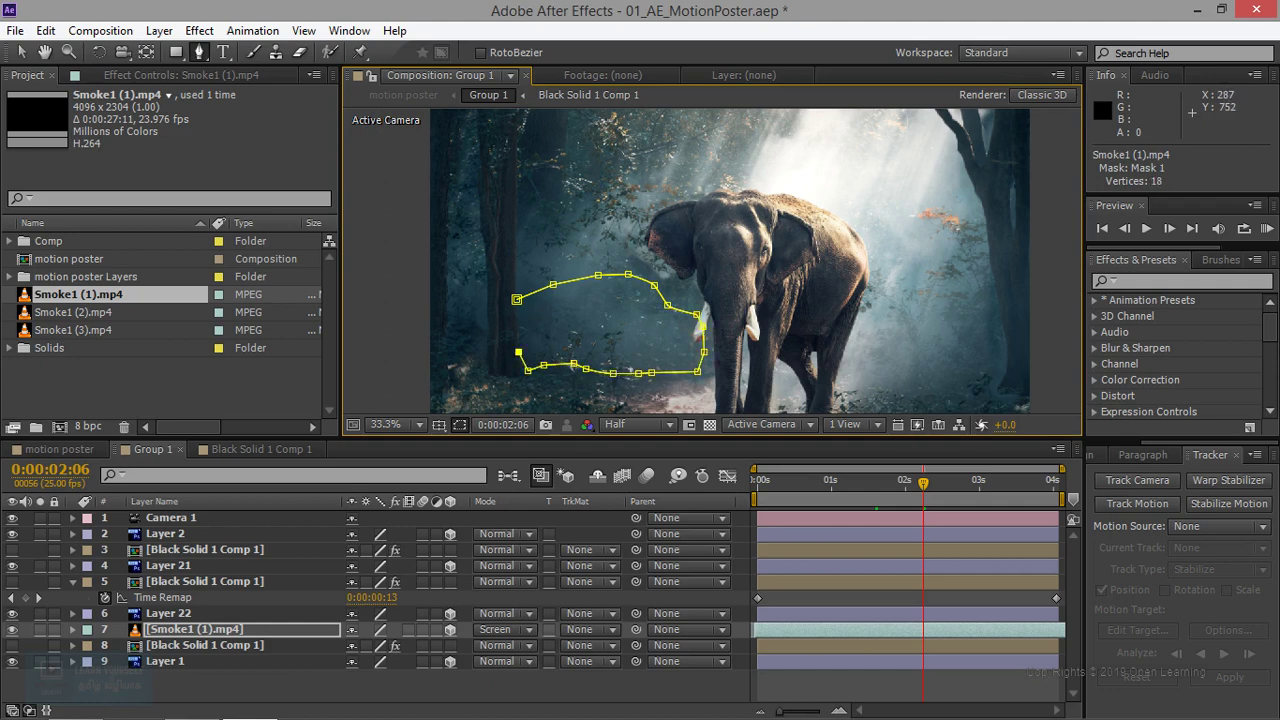
pyautogui.click(516, 299)
# Reveal the smoke layer's masks and transform, move to 0:00:02:13, and raise its opacity
pyautogui.click(72, 629)
pyautogui.scroll(-2, 172, 645)
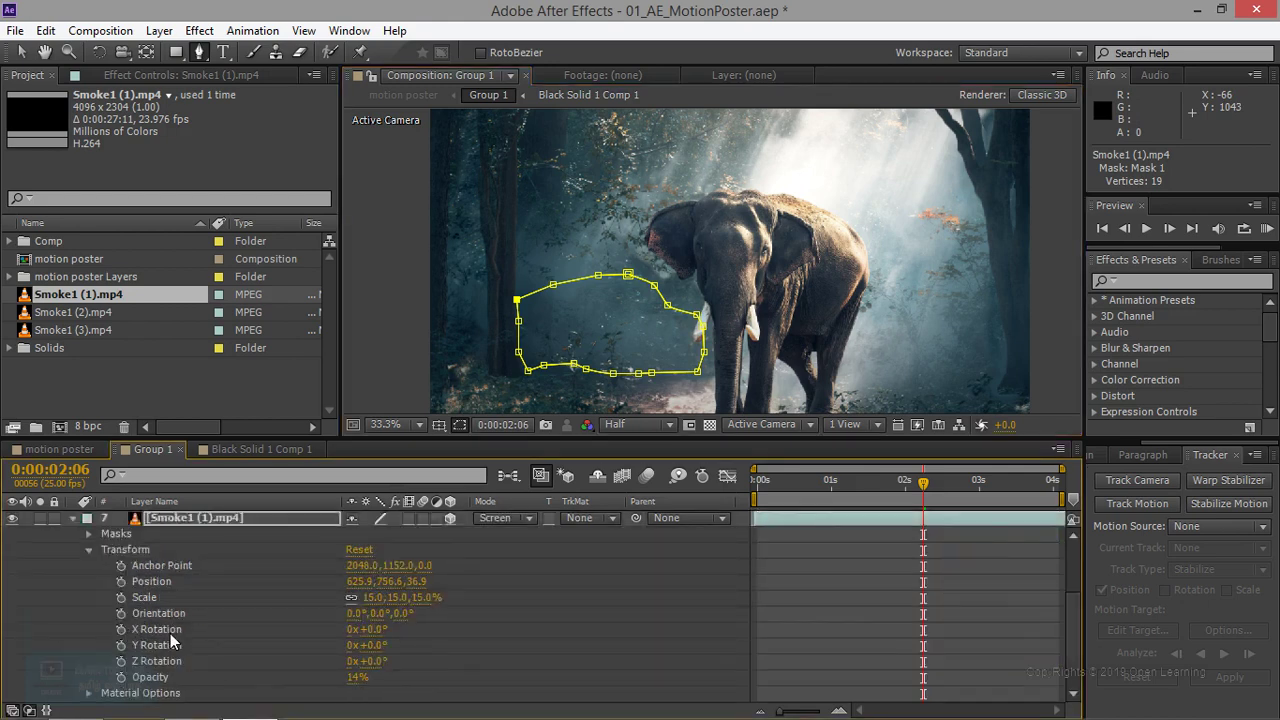
pyautogui.moveTo(920, 486); pyautogui.dragTo(944, 486)
pyautogui.click(225, 519)
pyautogui.scroll(-1, 232, 565)
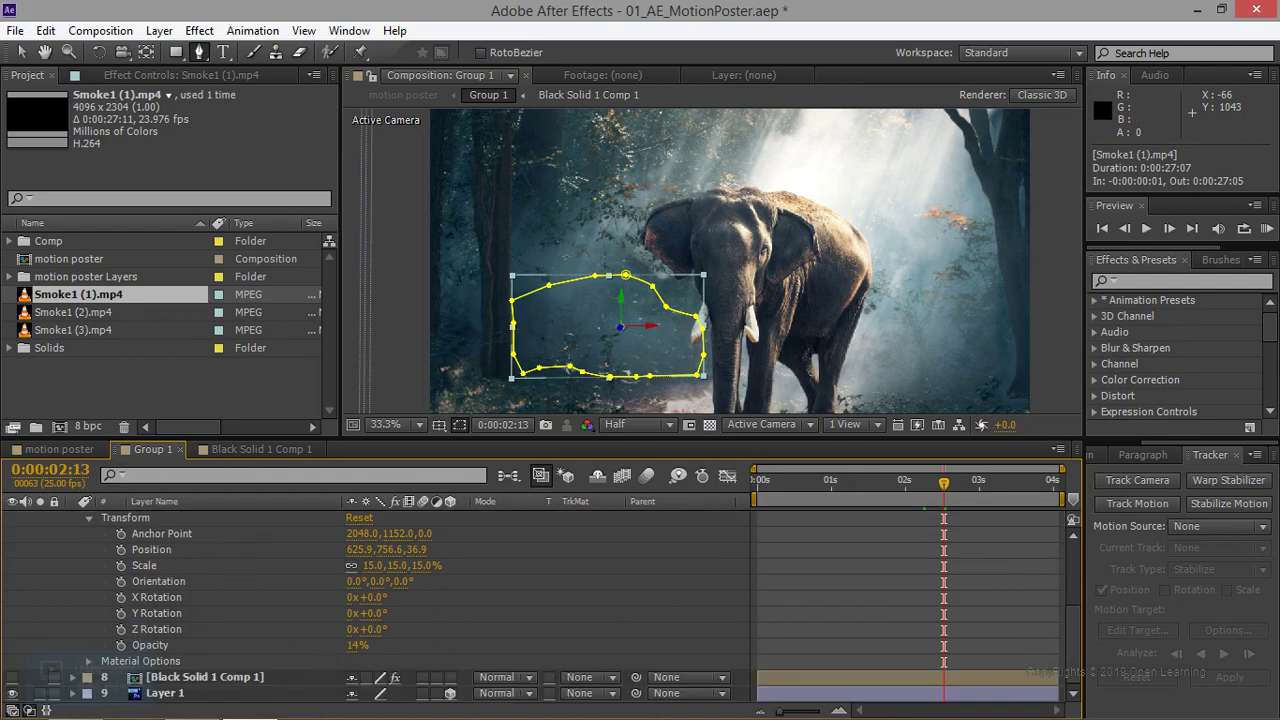
pyautogui.moveTo(357, 645); pyautogui.dragTo(385, 645)
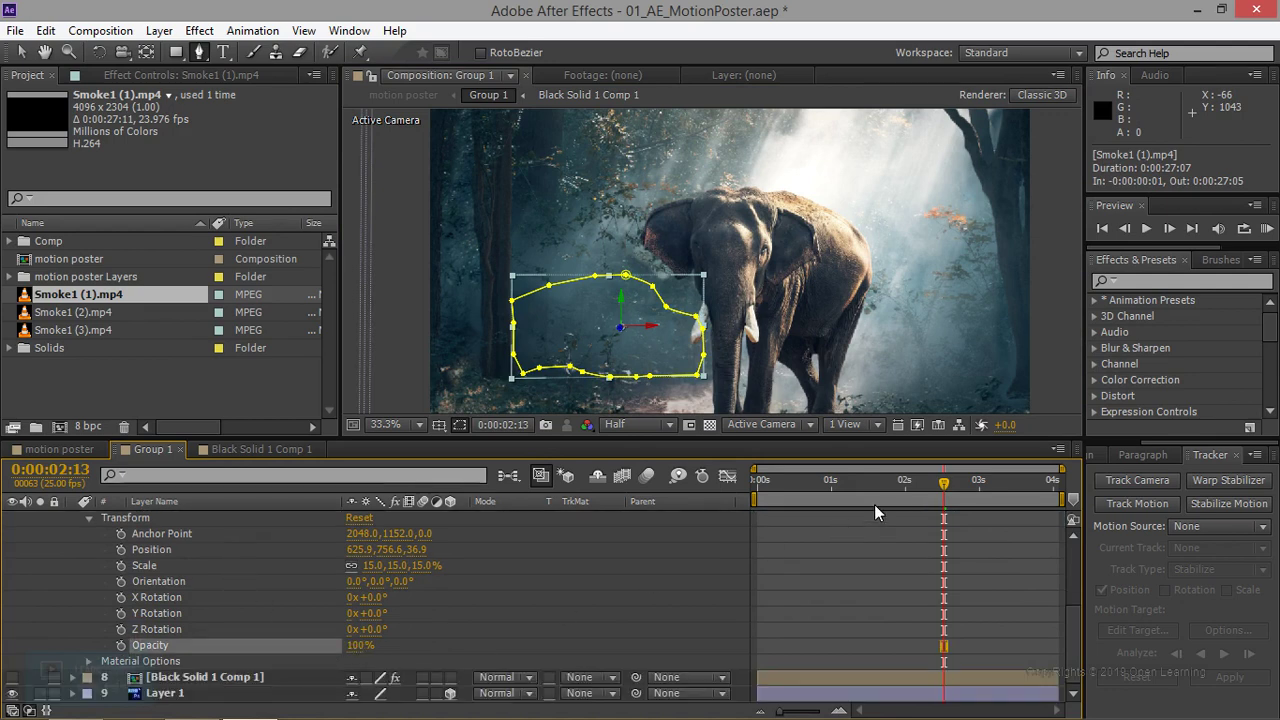
# At 0:00:01:17, expand the smoke layer's Material Options, then scroll back to its Masks and Transform
pyautogui.click(900, 484)
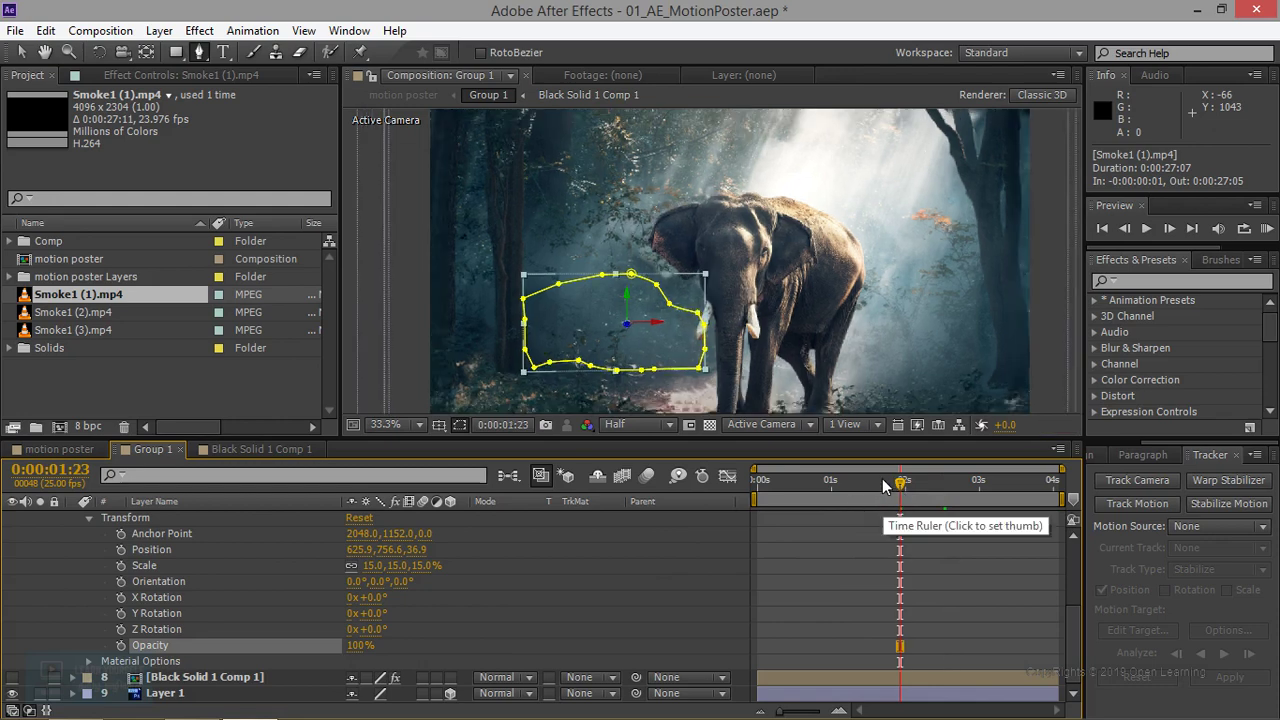
pyautogui.click(882, 478)
pyautogui.scroll(2, 327, 588)
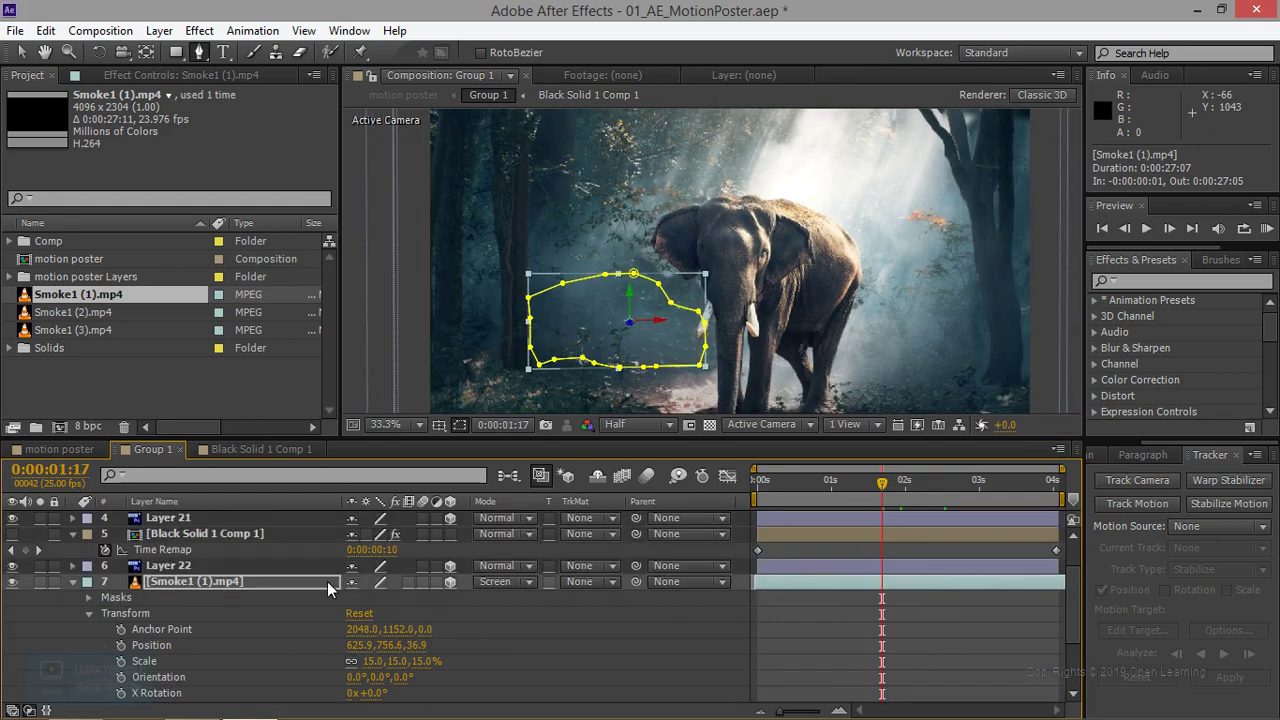
pyautogui.scroll(-2, 335, 597)
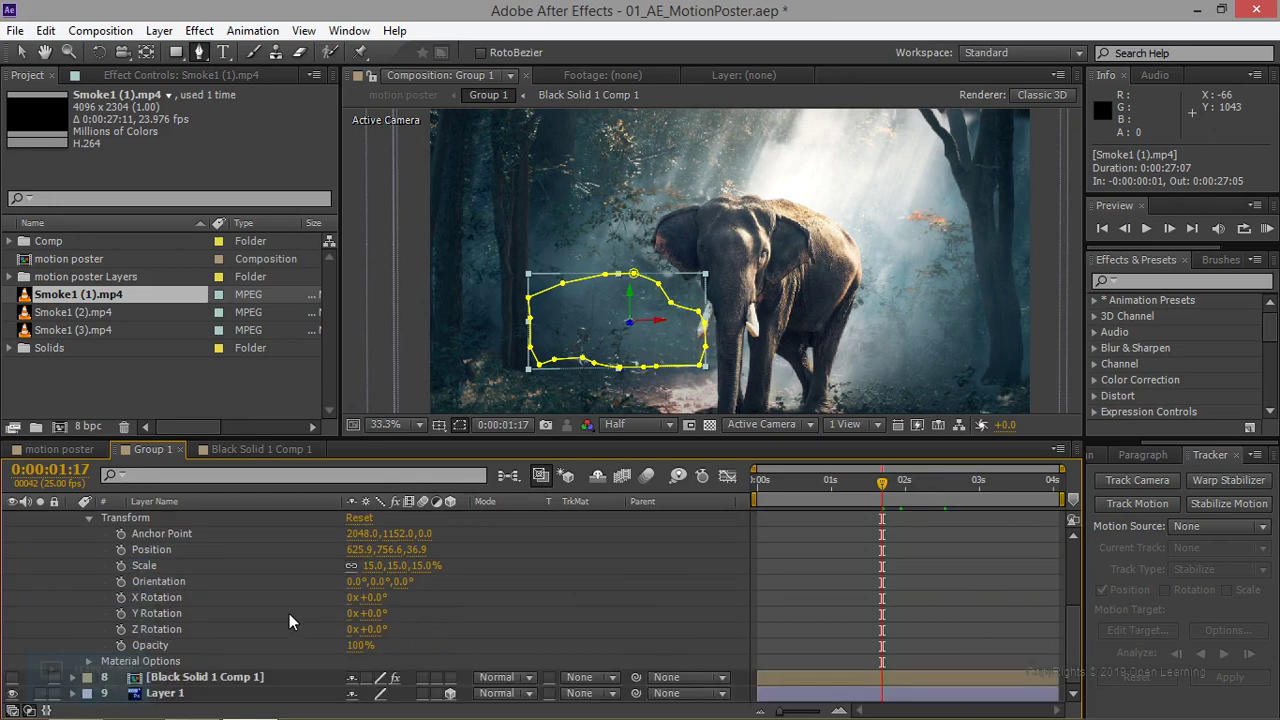
pyautogui.click(88, 661)
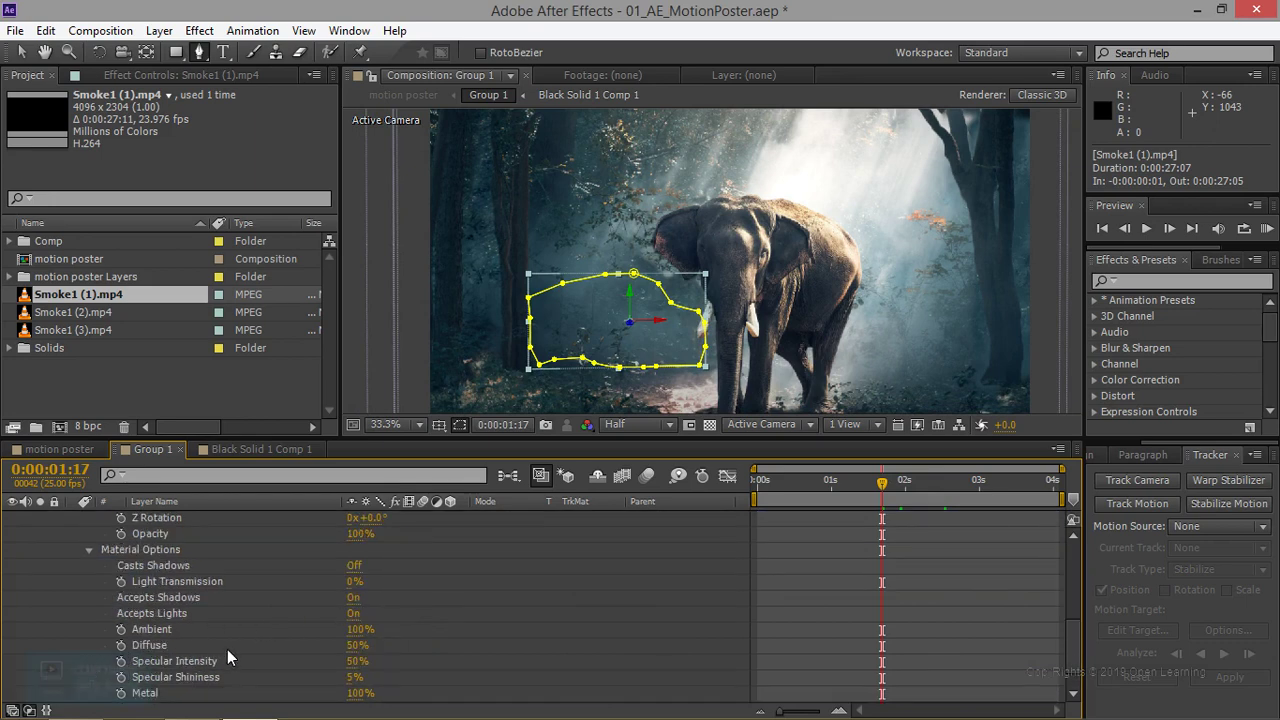
pyautogui.scroll(5, 228, 657)
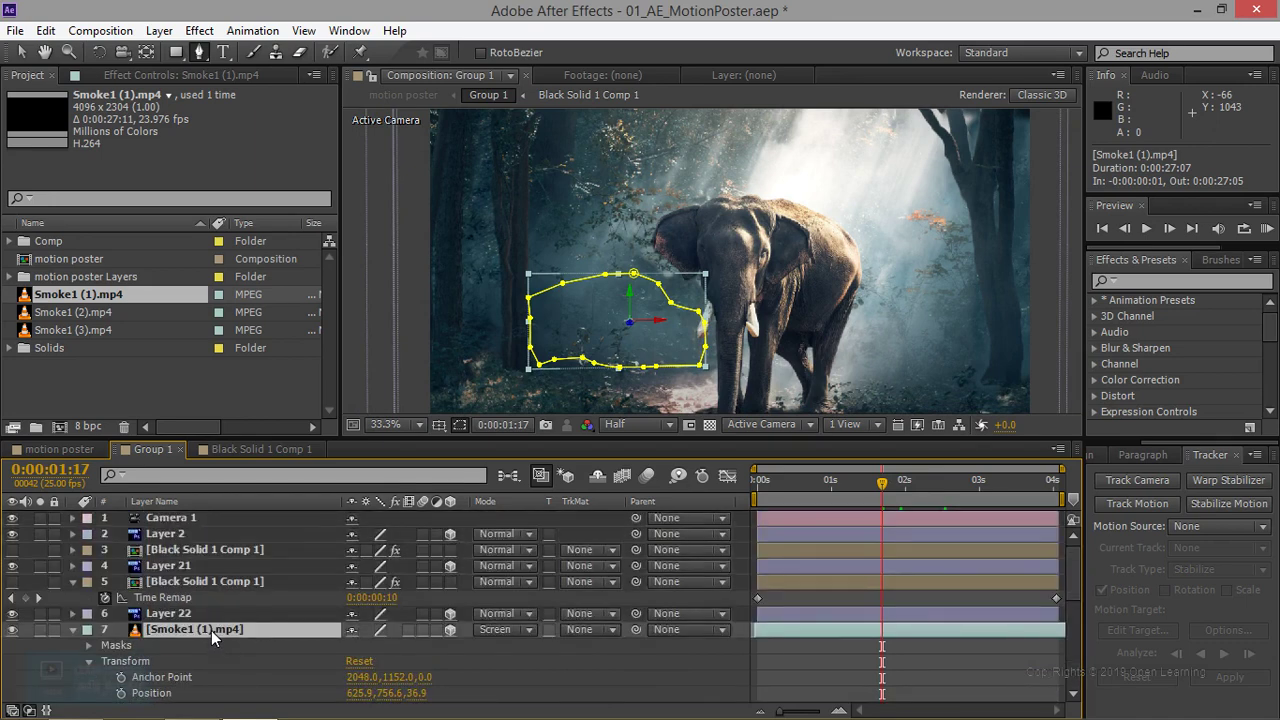
pyautogui.scroll(-4, 251, 630)
pyautogui.scroll(-1, 251, 630)
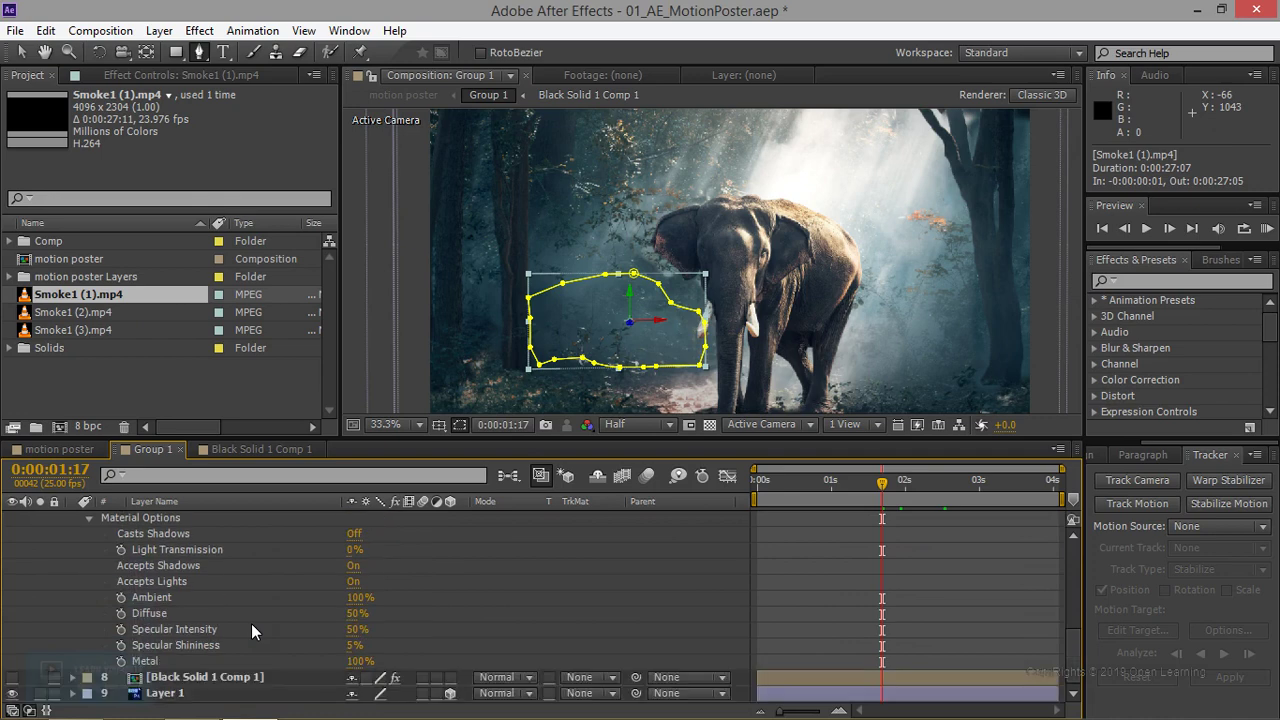
pyautogui.scroll(5, 251, 623)
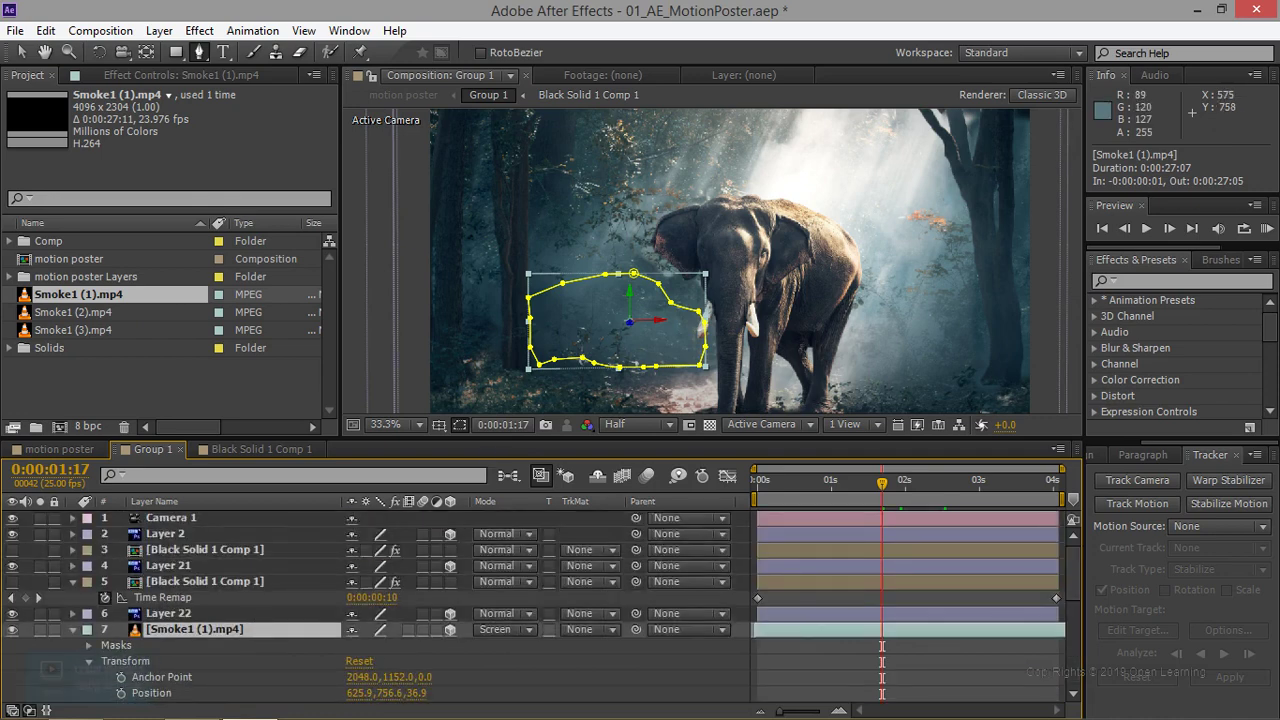
# Twirl open Masks > Mask 1 to show its path, feather, opacity and expansion
pyautogui.click(110, 645)
pyautogui.click(88, 646)
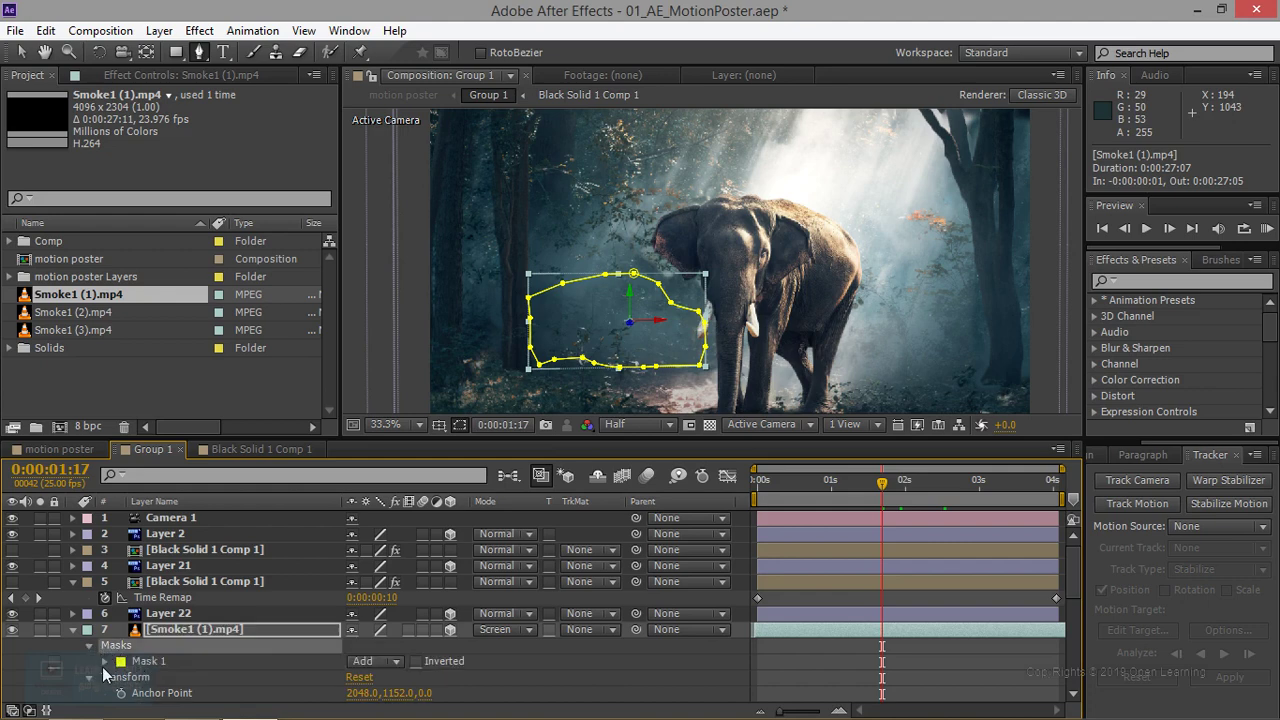
pyautogui.click(106, 661)
pyautogui.scroll(-1, 330, 664)
pyautogui.scroll(-3, 411, 670)
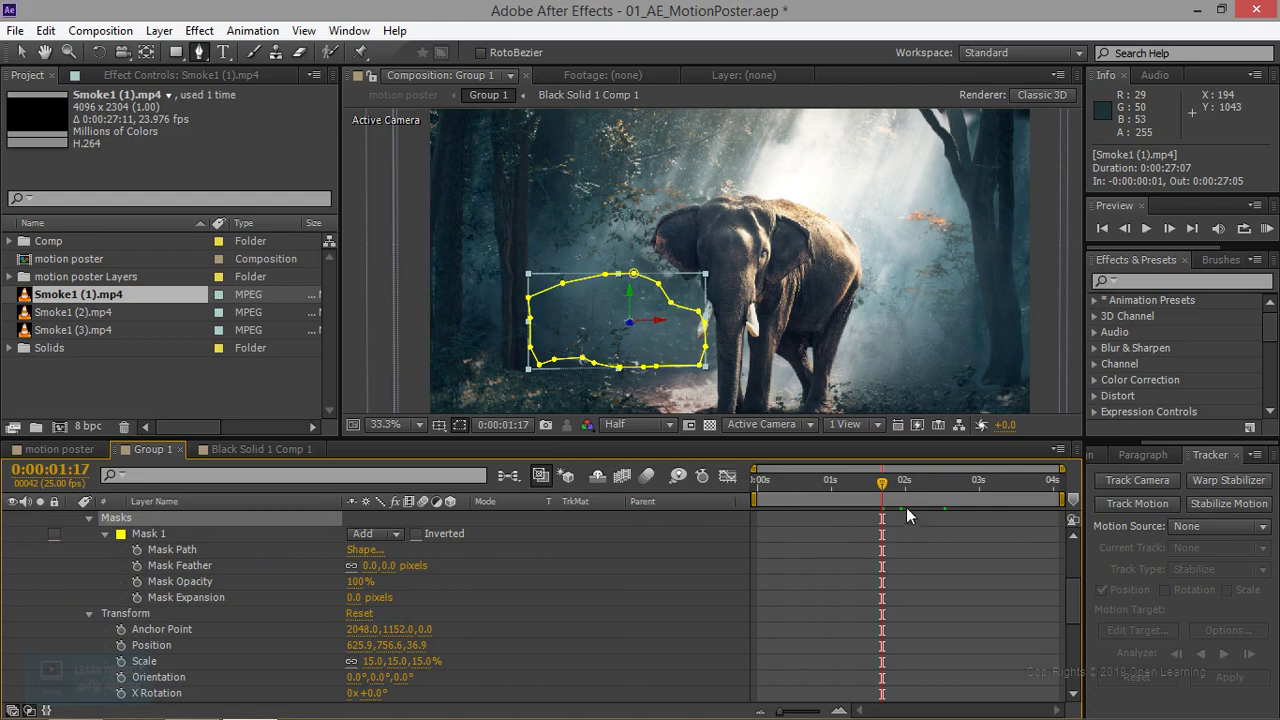
# Switch to the Selection tool and preview the composition
pyautogui.click(21, 52)
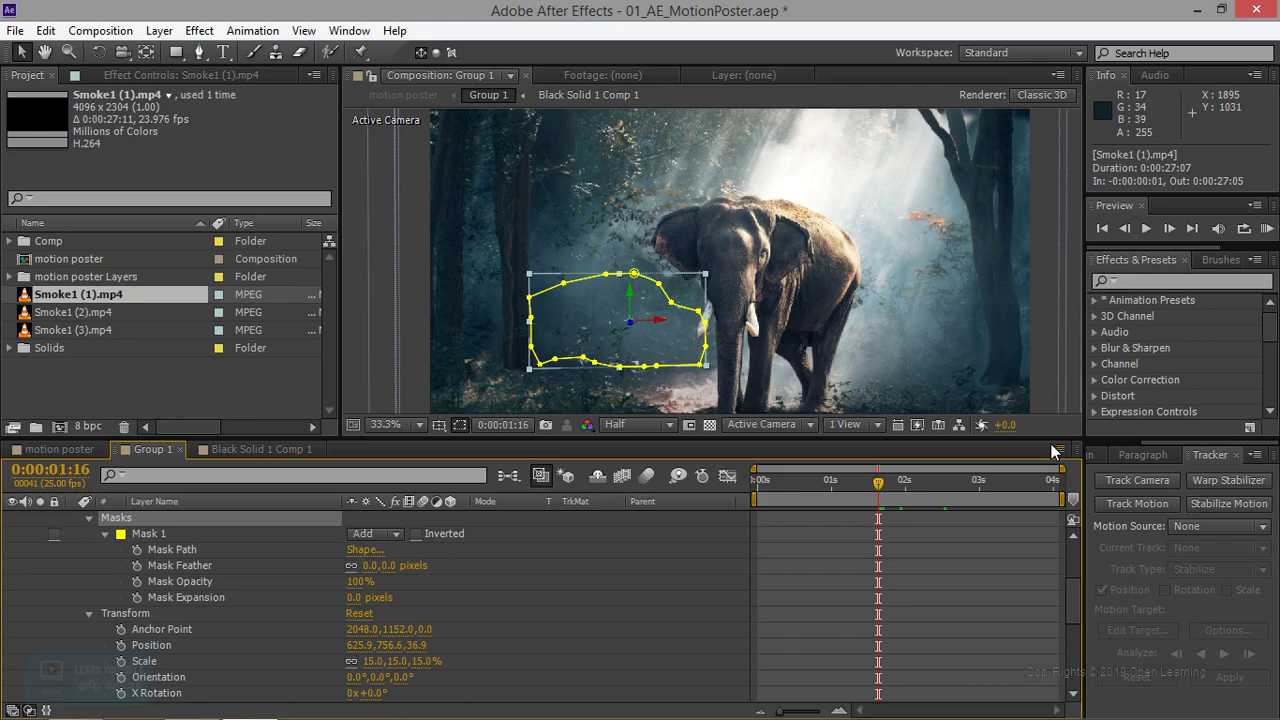
pyautogui.press('space')
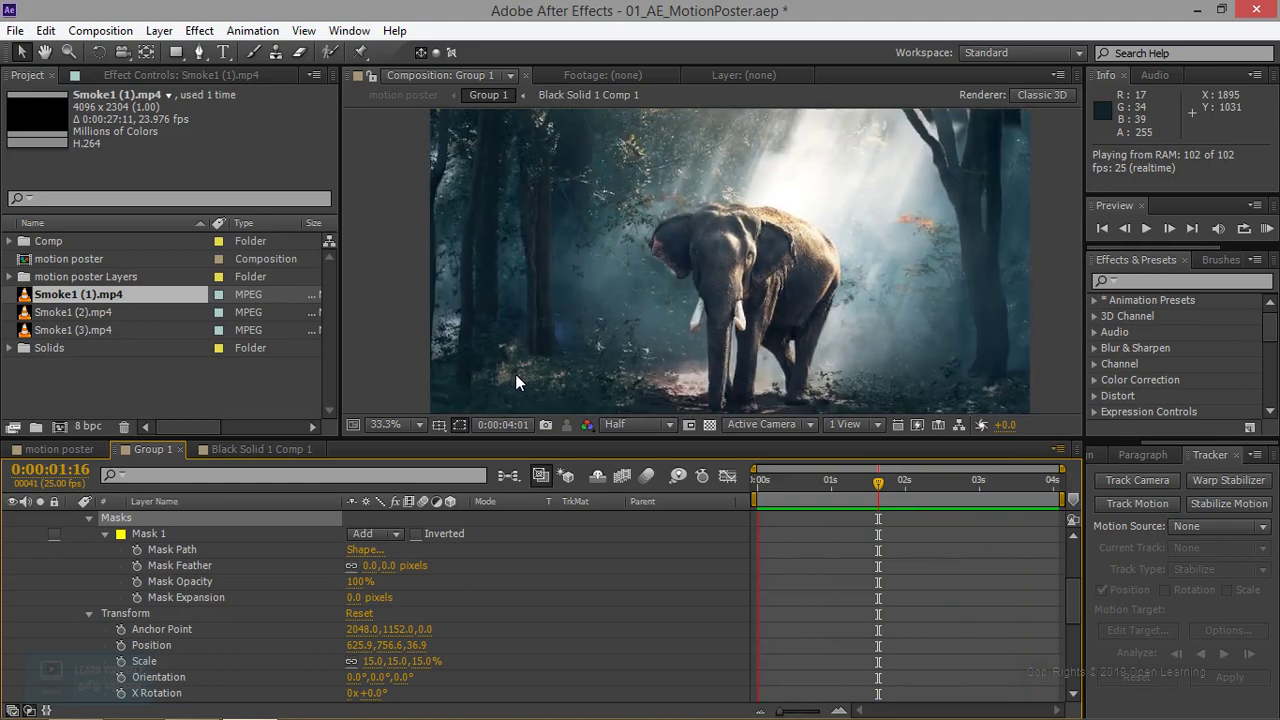
pyautogui.click(157, 532)
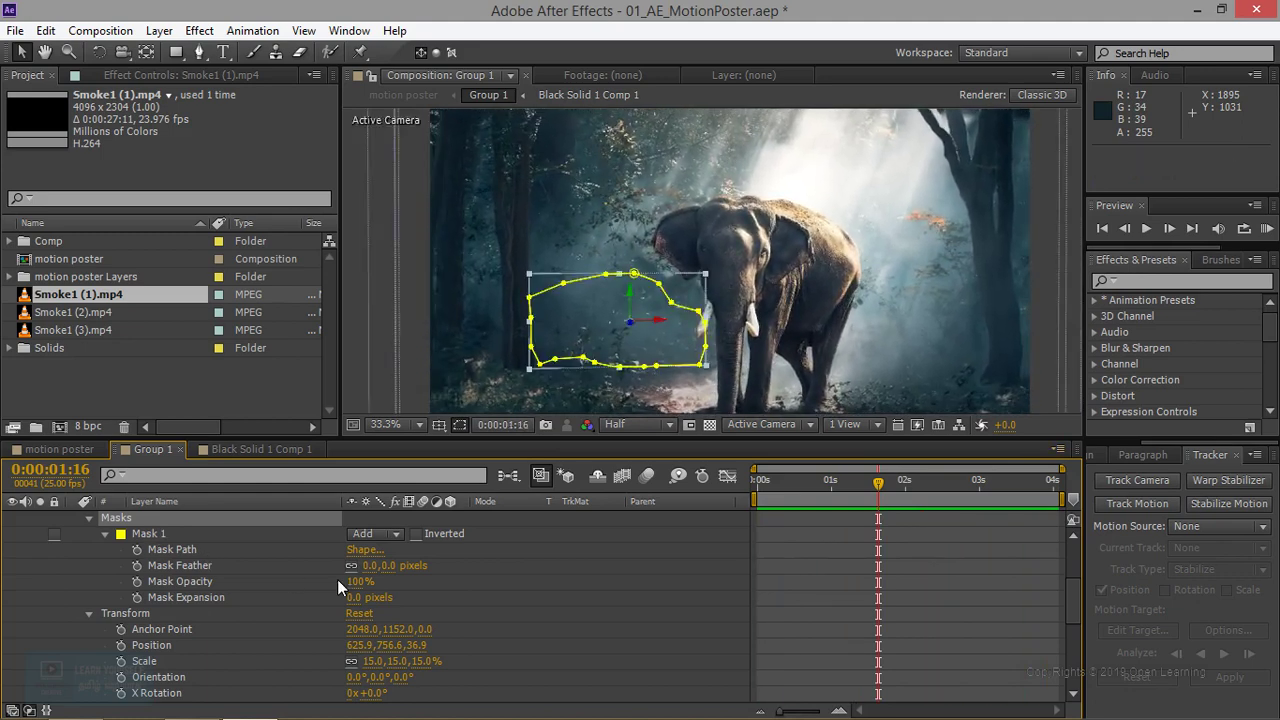
# Set Mask 1 to Inverted, return to 0:00:01:02, and solo the smoke layer
pyautogui.click(417, 534)
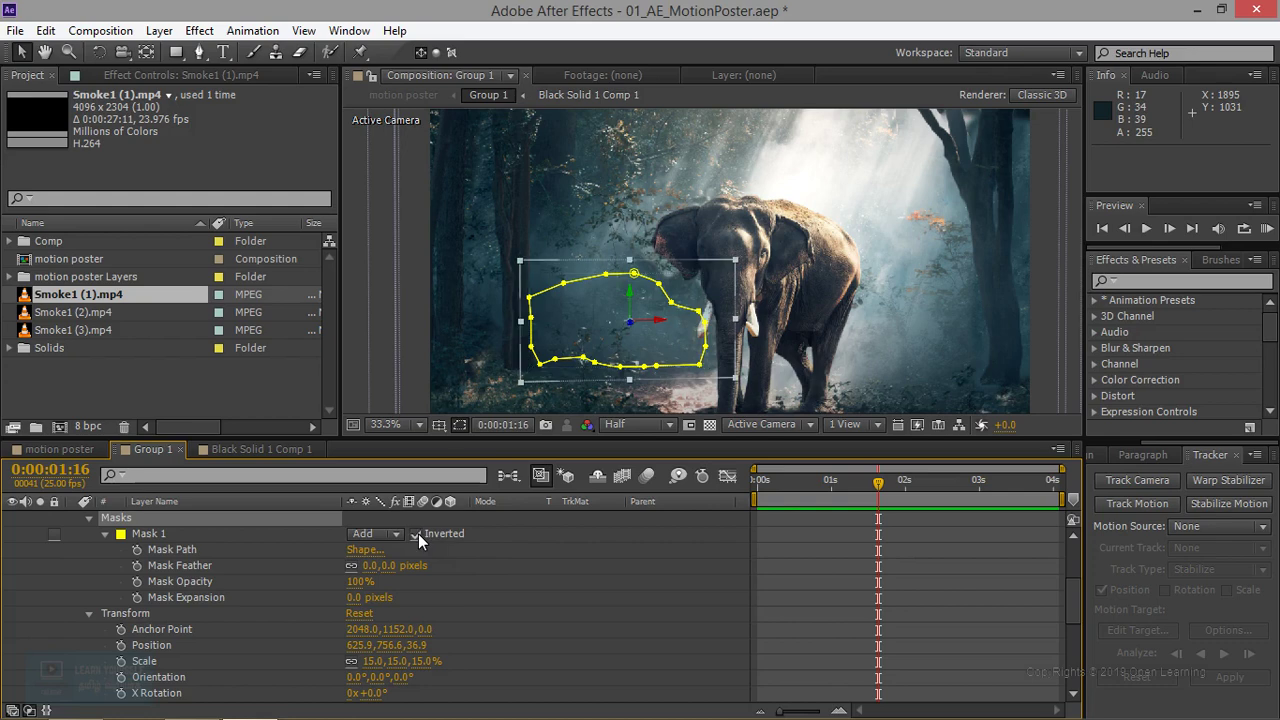
pyautogui.moveTo(878, 484); pyautogui.dragTo(843, 483)
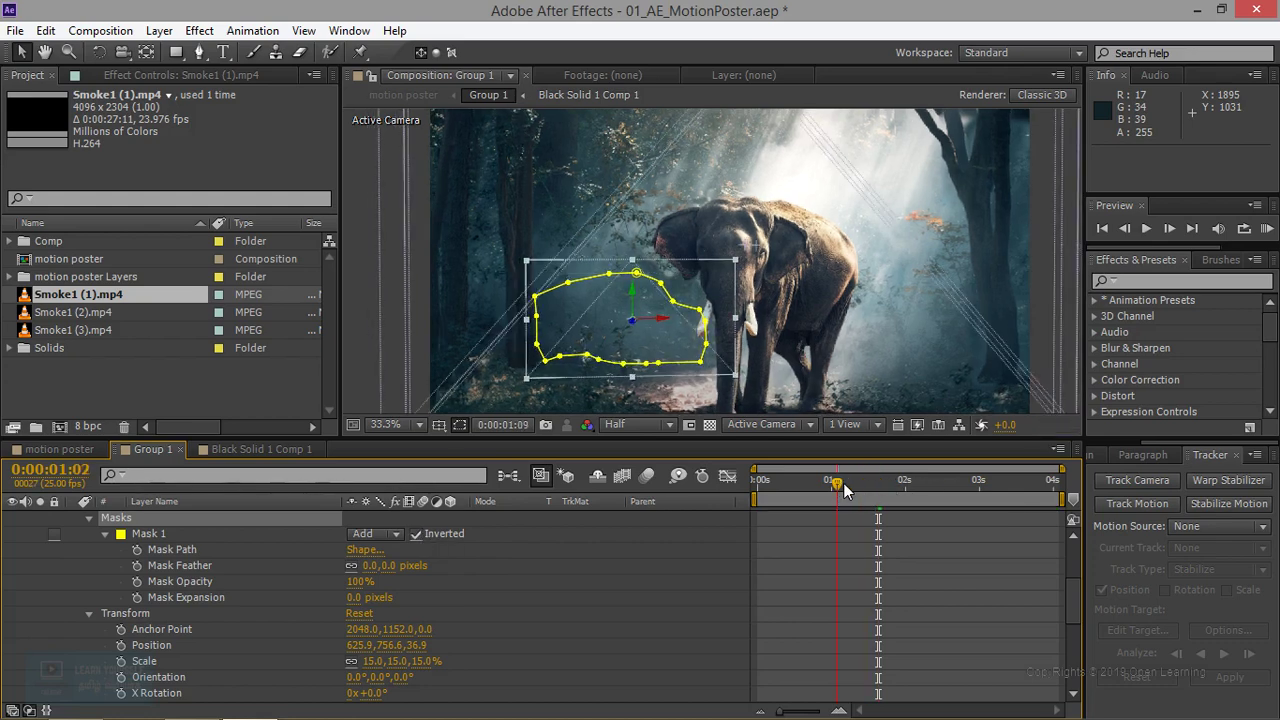
pyautogui.click(90, 613)
pyautogui.click(41, 598)
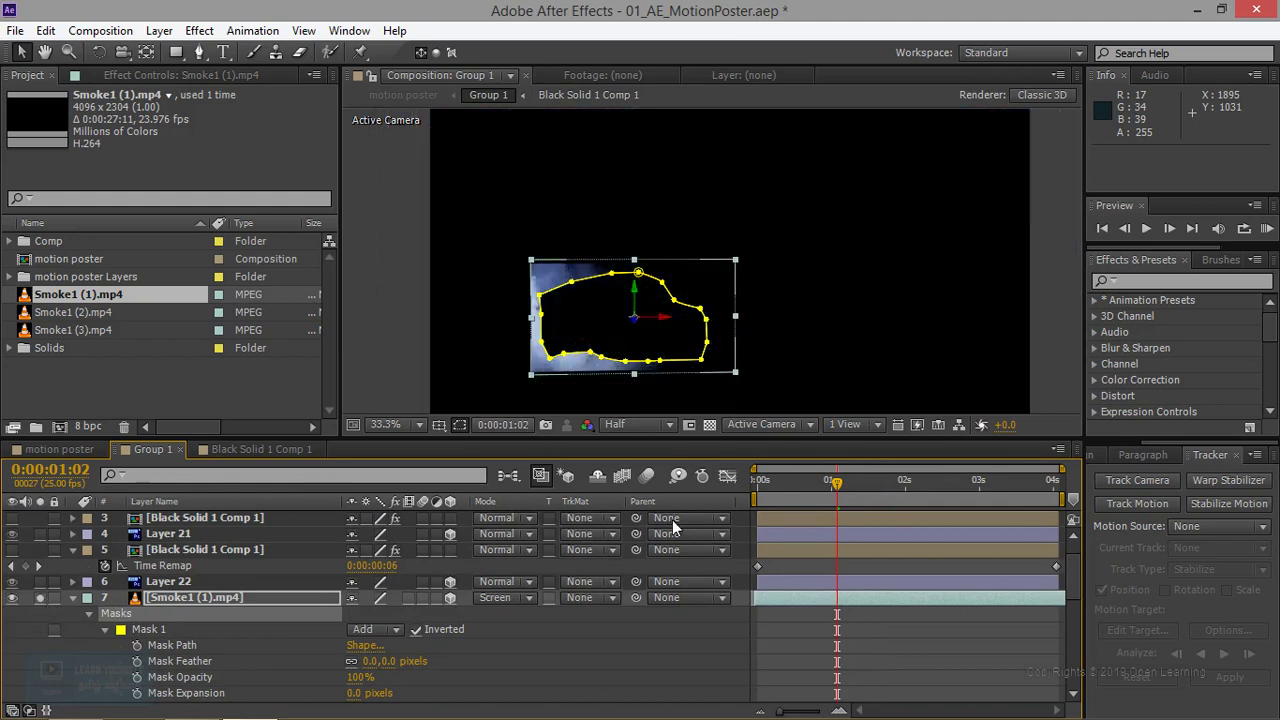
# Untick Mask 1 Inverted and move the playhead forward to 0:00:02:03
pyautogui.click(416, 630)
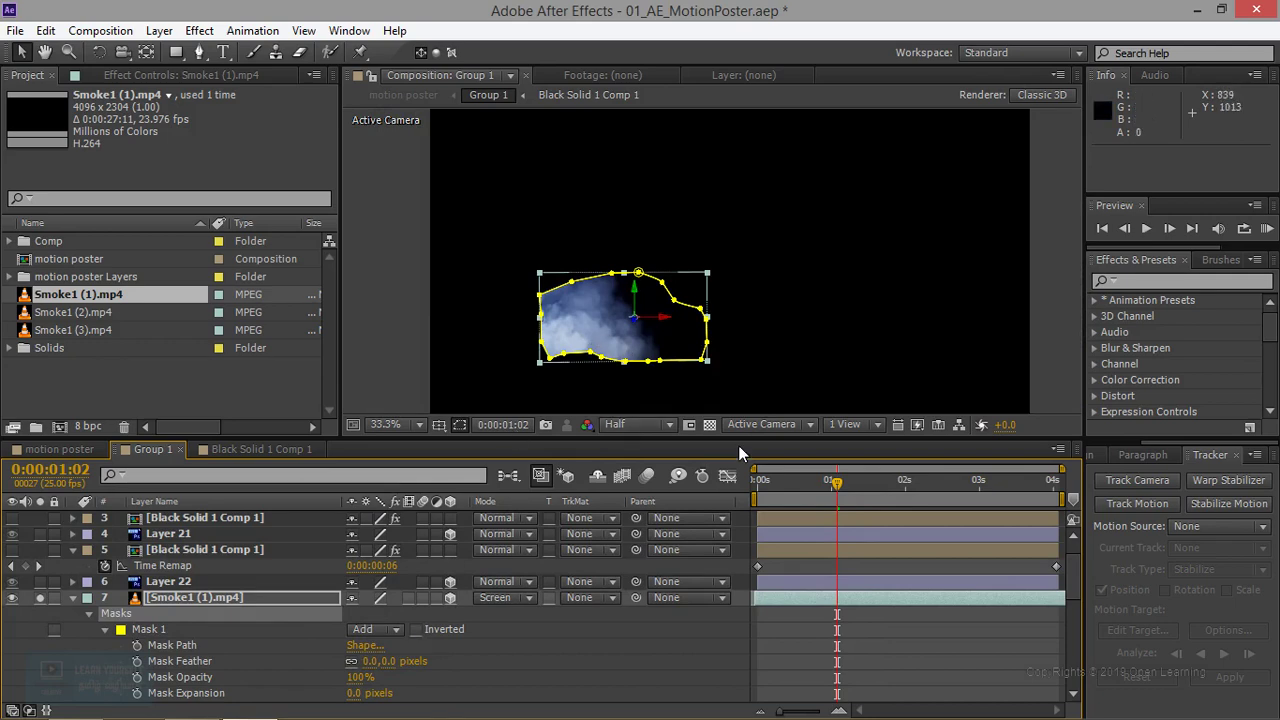
pyautogui.moveTo(838, 482); pyautogui.dragTo(910, 481)
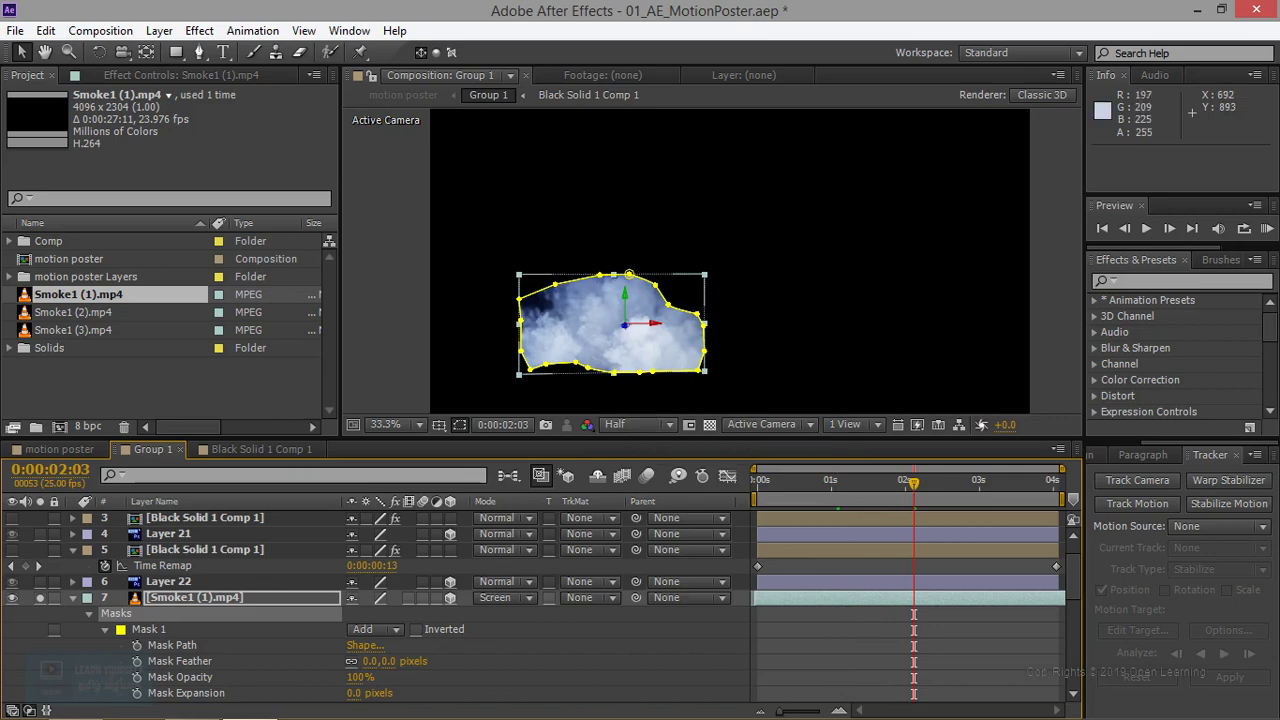
pyautogui.scroll(-2, 415, 670)
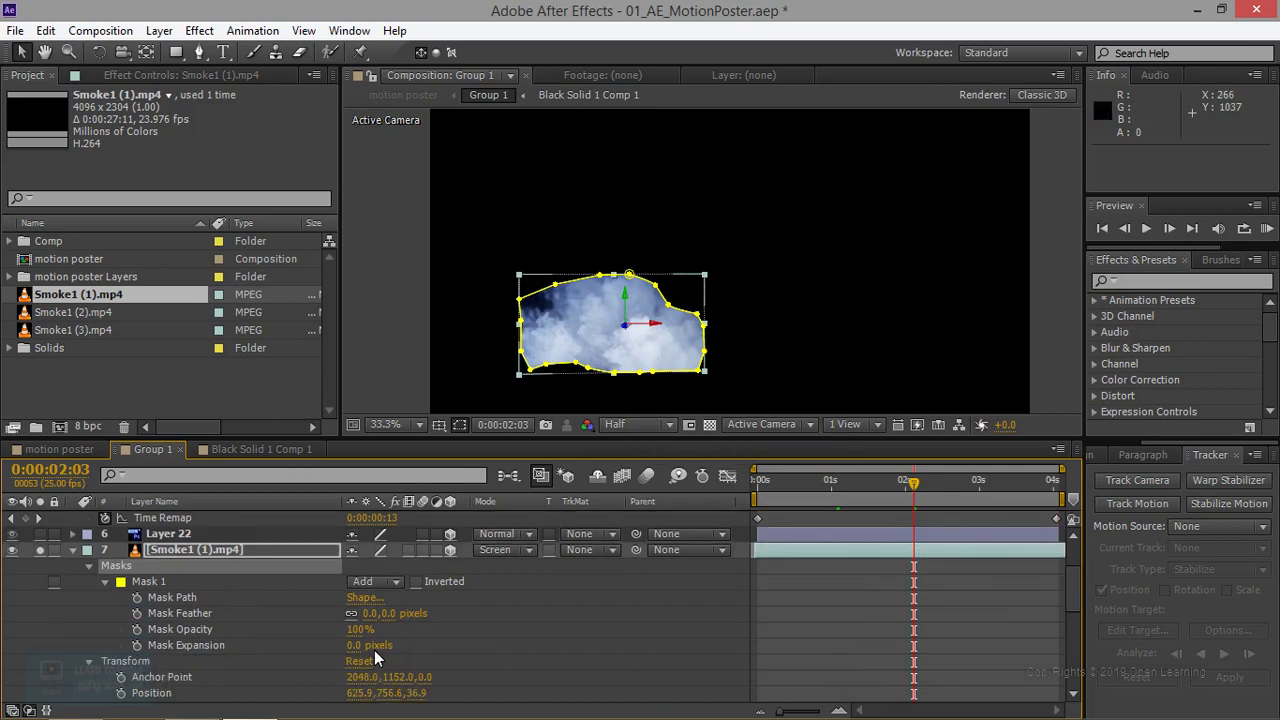
# Increase Mask 1 feather and preview the soloed smoke from 0:00:01:16
pyautogui.click(180, 613)
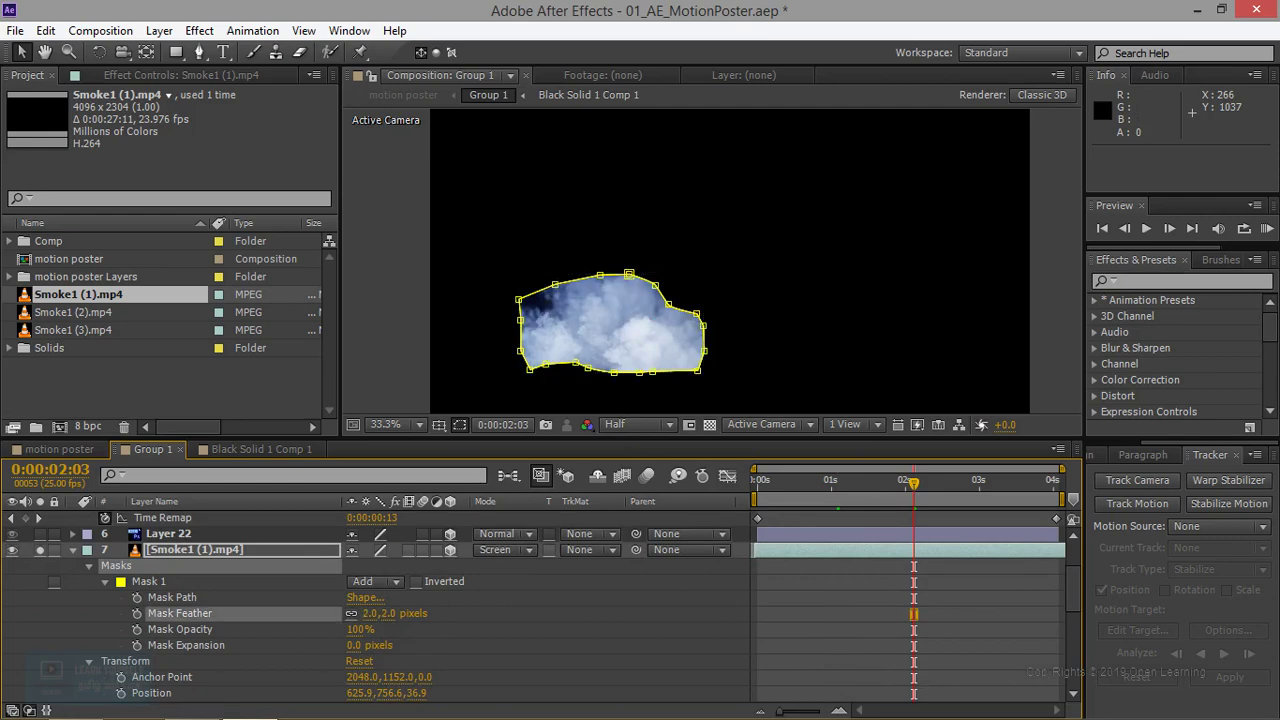
pyautogui.moveTo(372, 613); pyautogui.dragTo(404, 613)
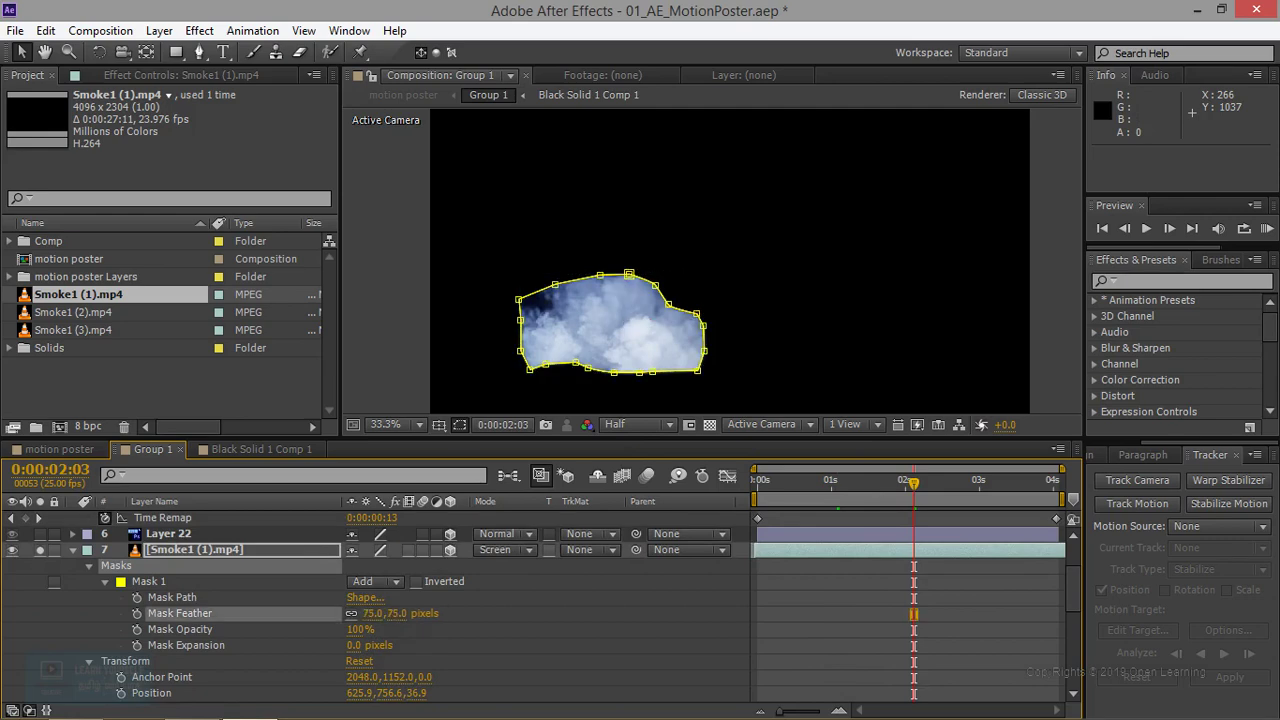
pyautogui.click(148, 581)
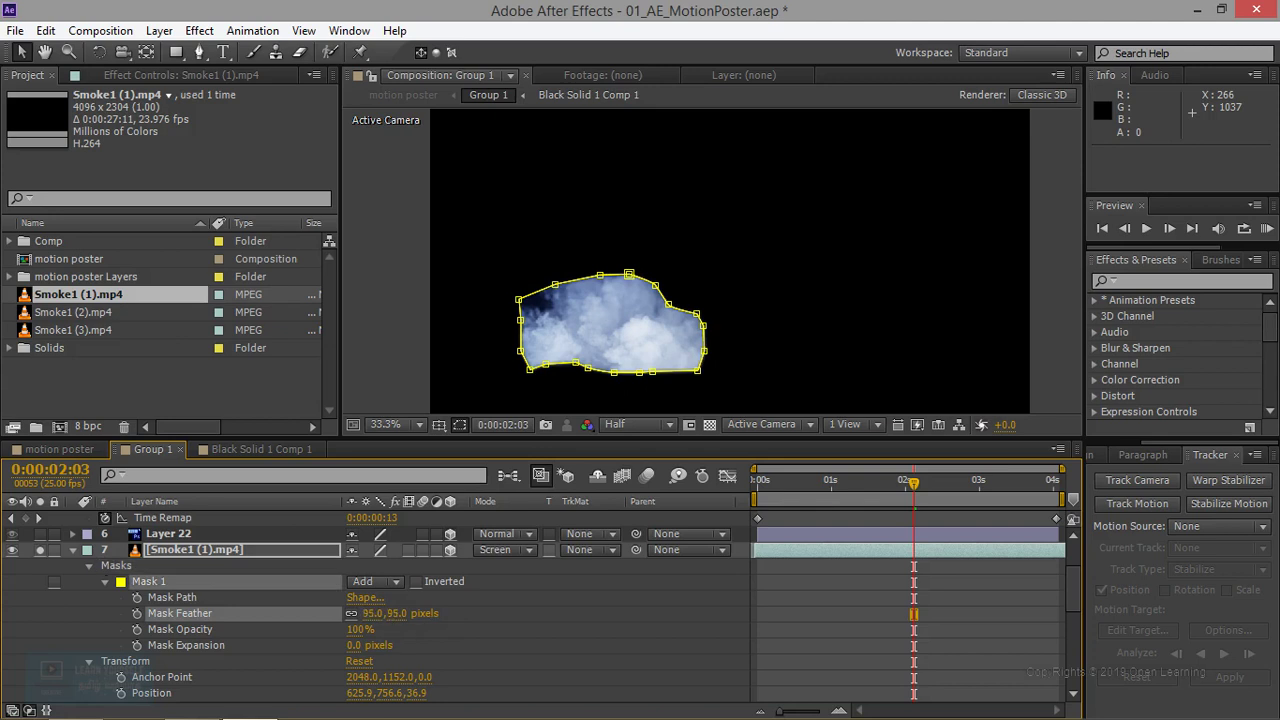
pyautogui.moveTo(372, 613); pyautogui.dragTo(385, 613)
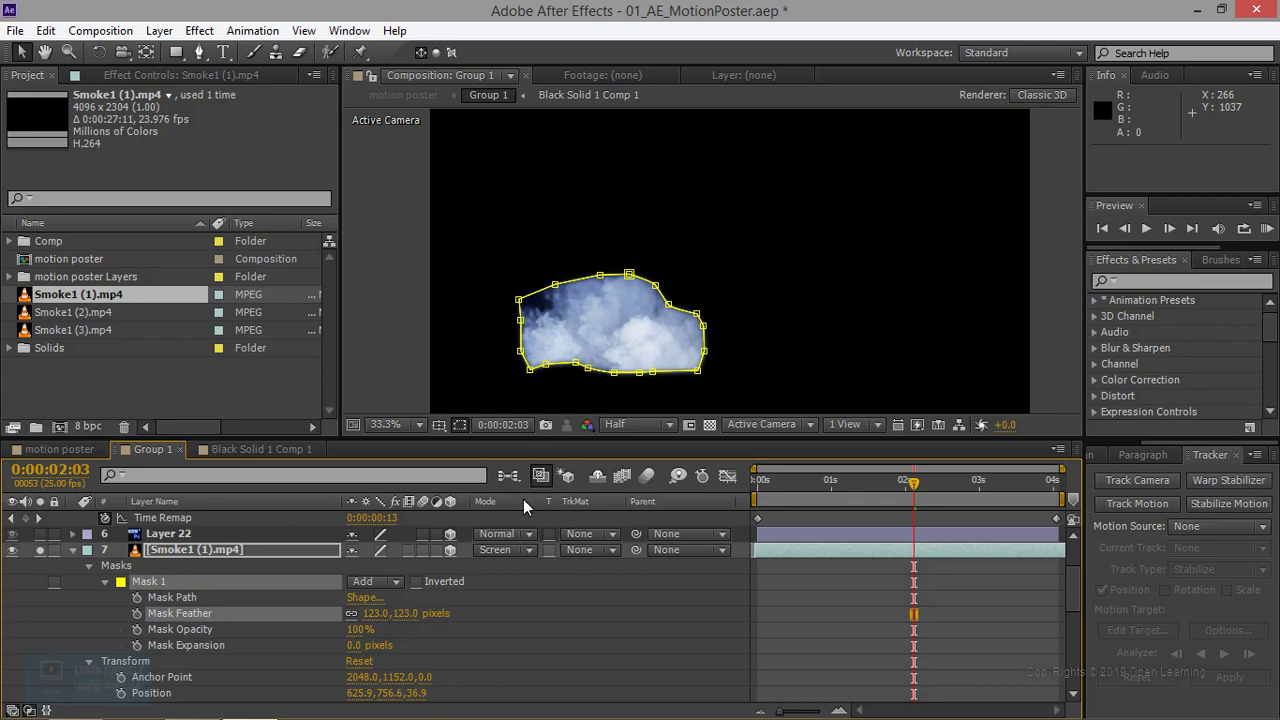
pyautogui.click(878, 481)
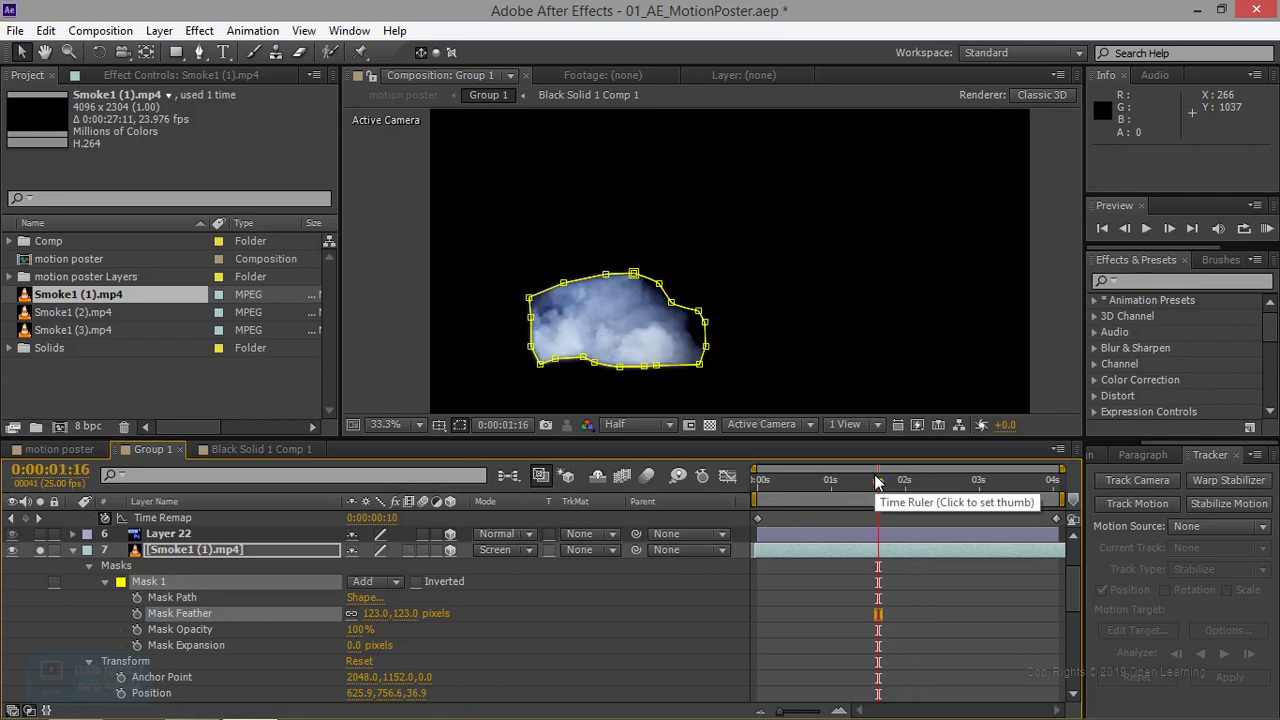
pyautogui.click(1135, 222)
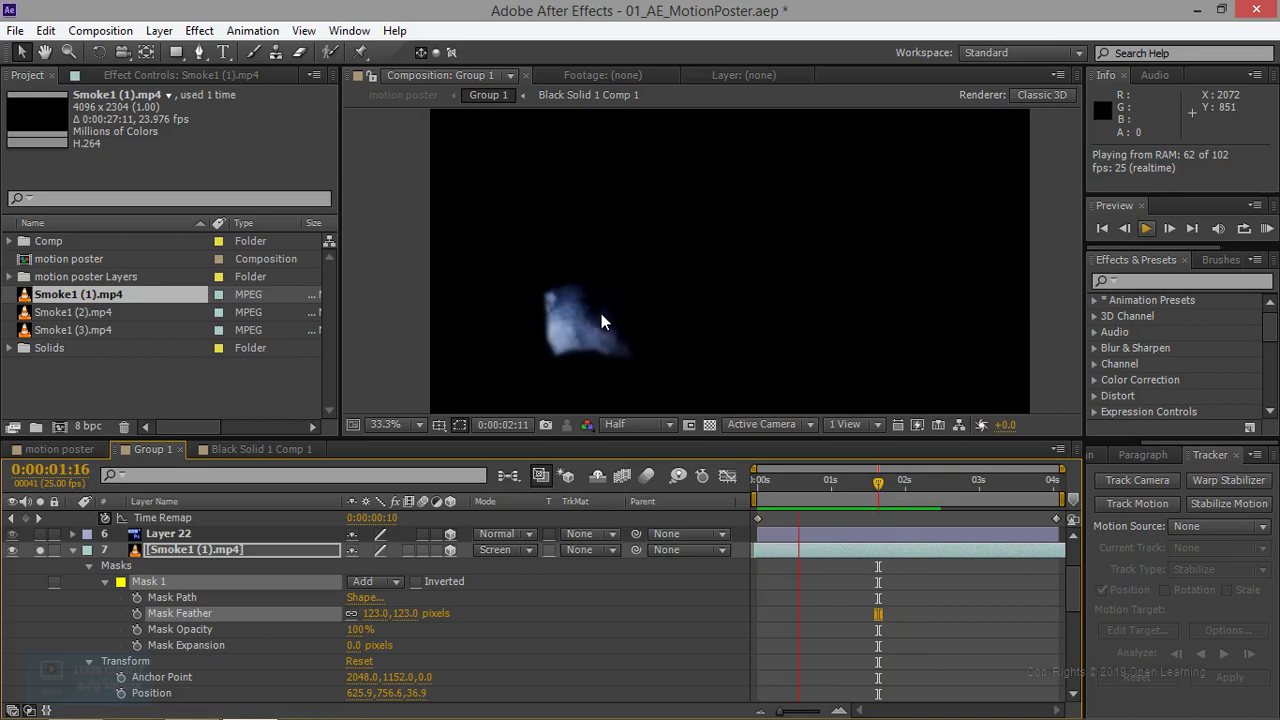
pyautogui.press('space')
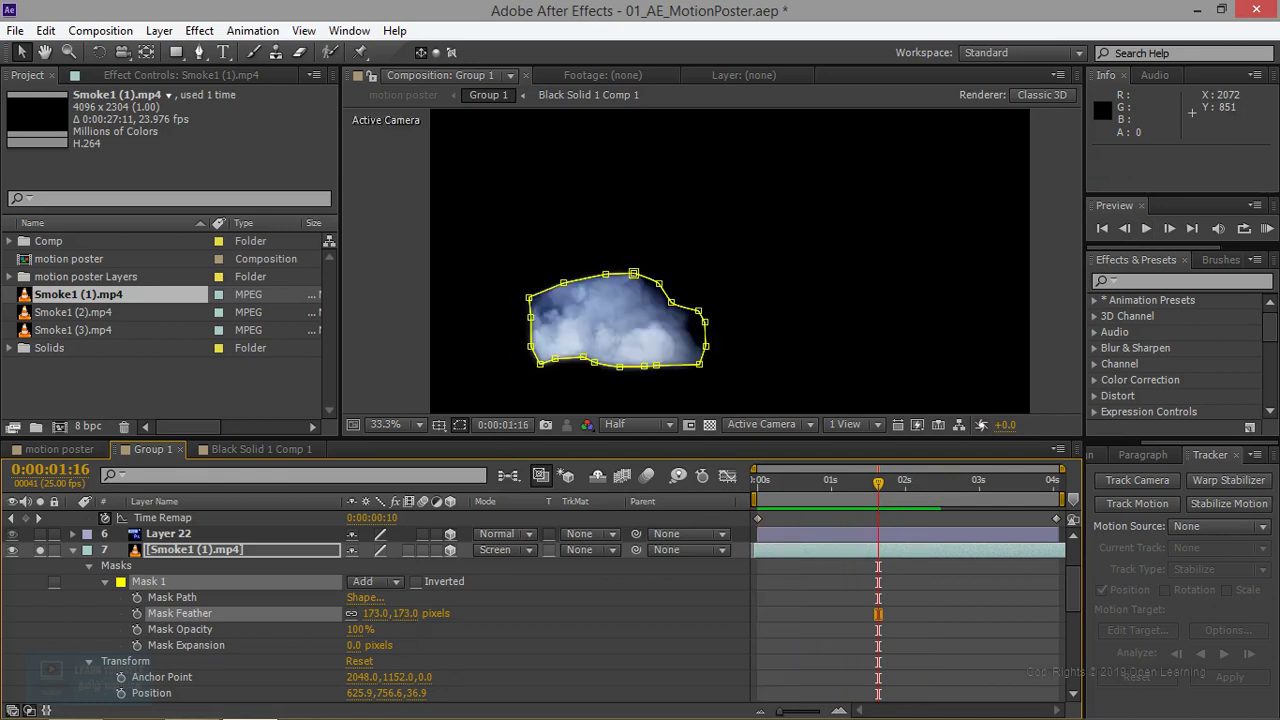
pyautogui.moveTo(375, 613); pyautogui.dragTo(175, 619)
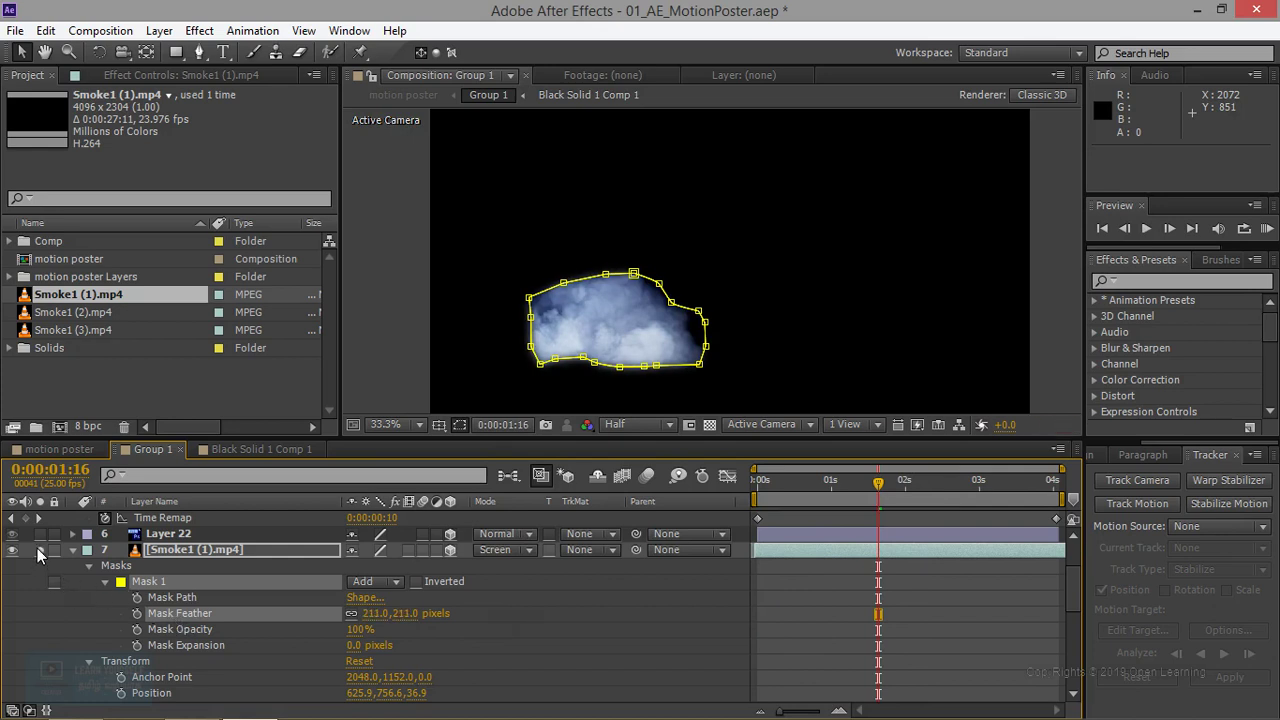
# Make the smoke layer 2D, raise feather to 336 px, unsolo, and keyframe Opacity down to 35%
pyautogui.click(454, 549)
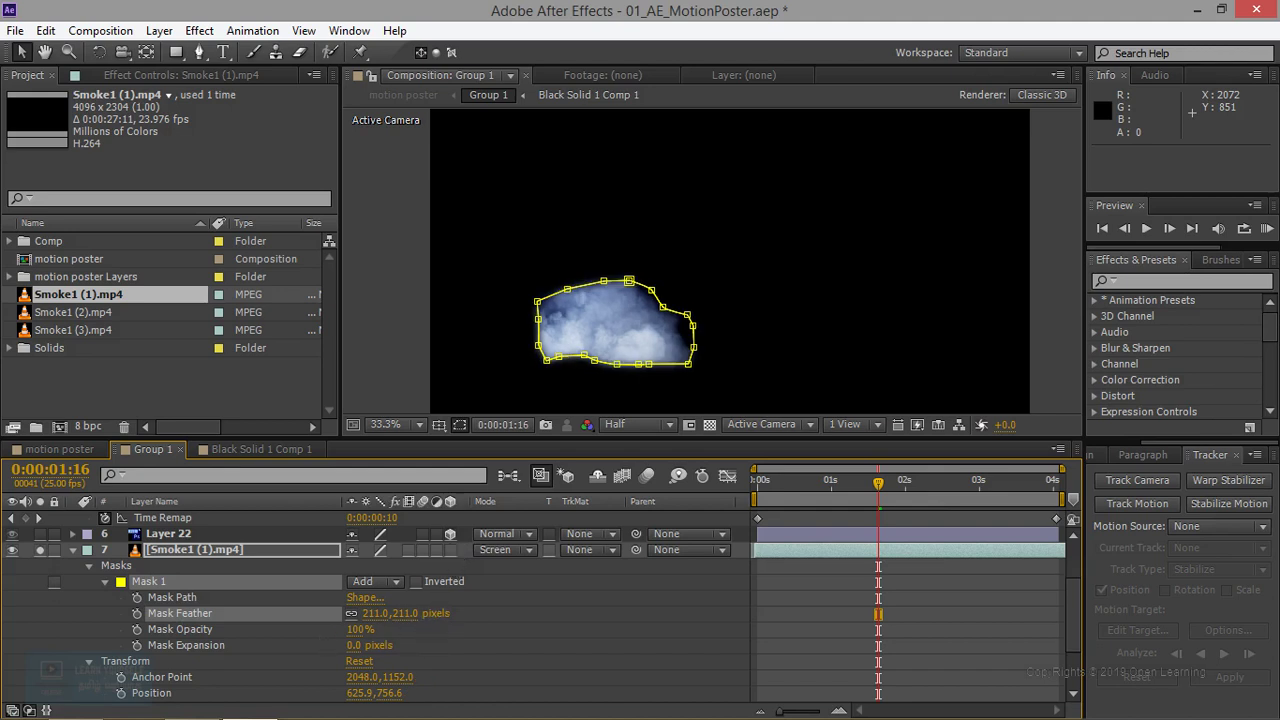
pyautogui.moveTo(375, 613); pyautogui.dragTo(479, 613)
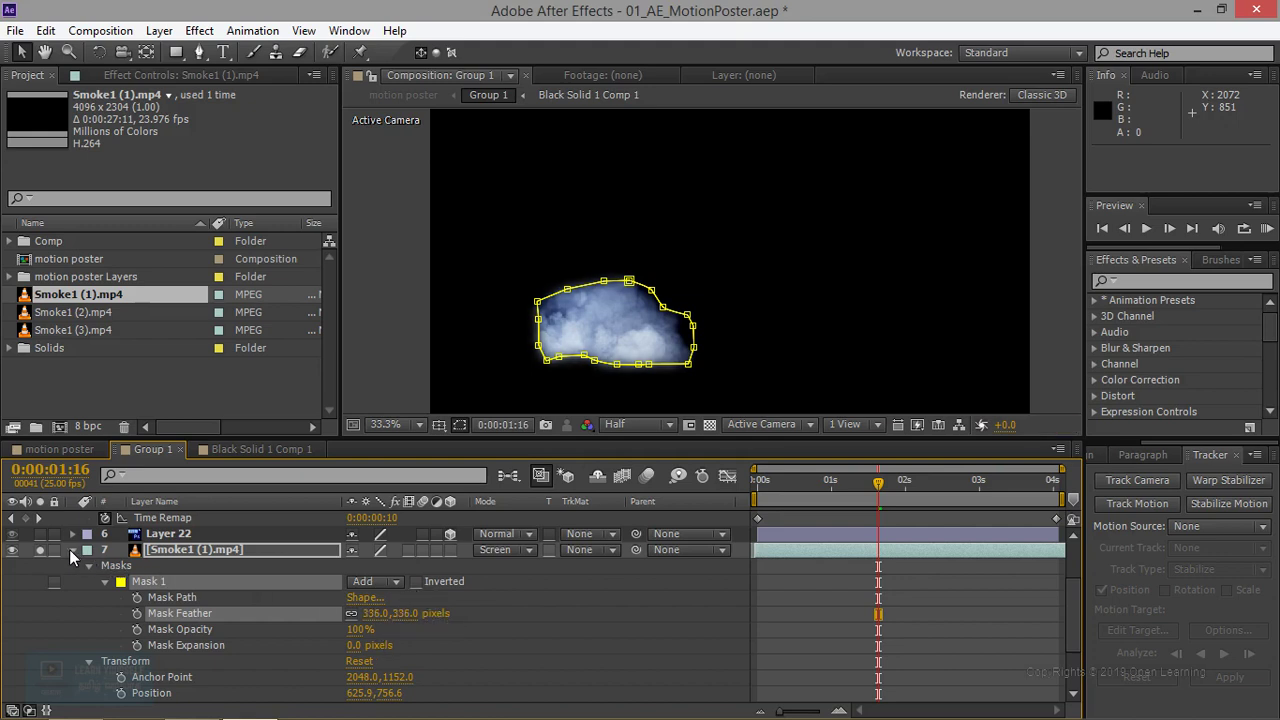
pyautogui.click(37, 550)
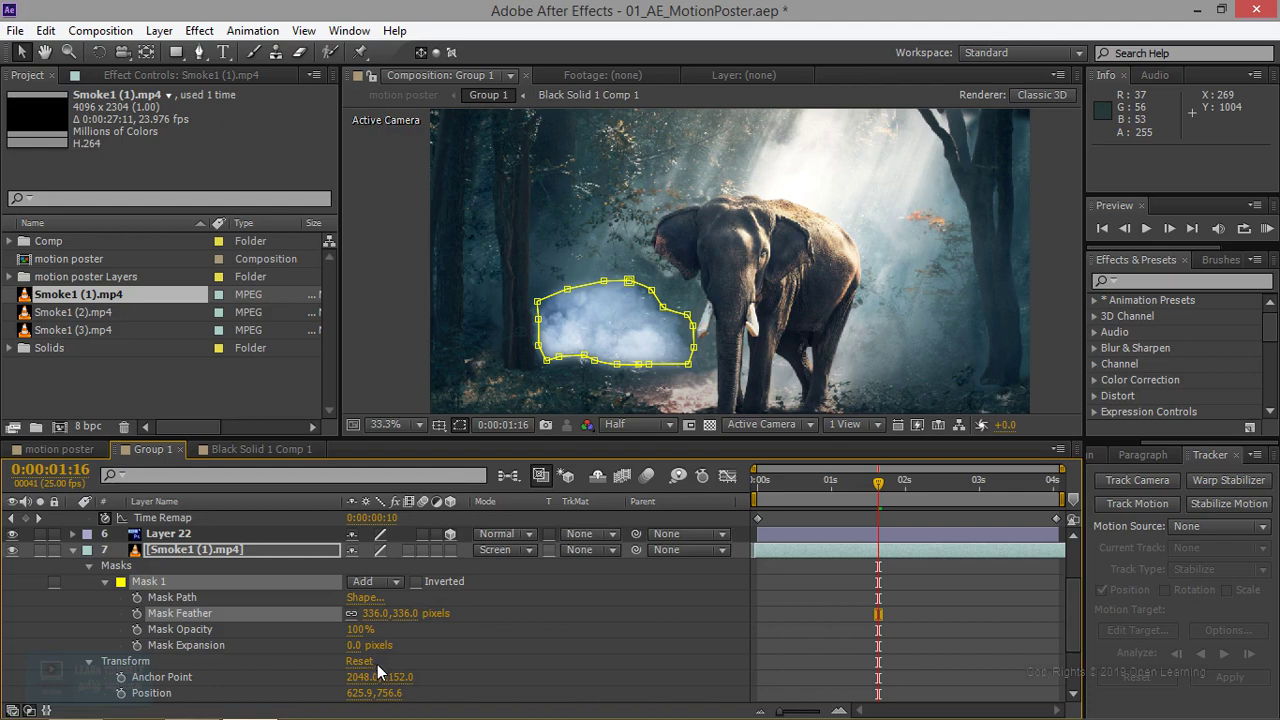
pyautogui.scroll(-2, 380, 673)
pyautogui.moveTo(358, 661); pyautogui.dragTo(335, 661)
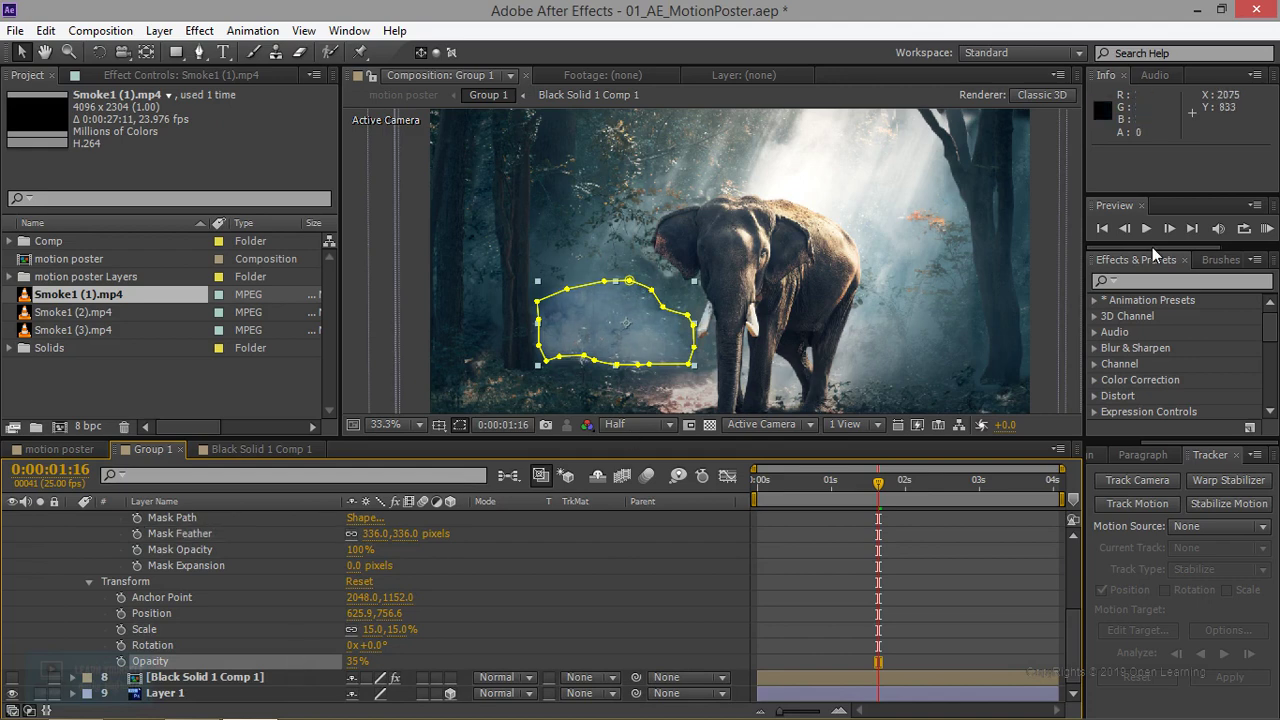
# Deselect the smoke layer, RAM-preview the composition, and move the playhead back to the first second
pyautogui.click(1009, 378)
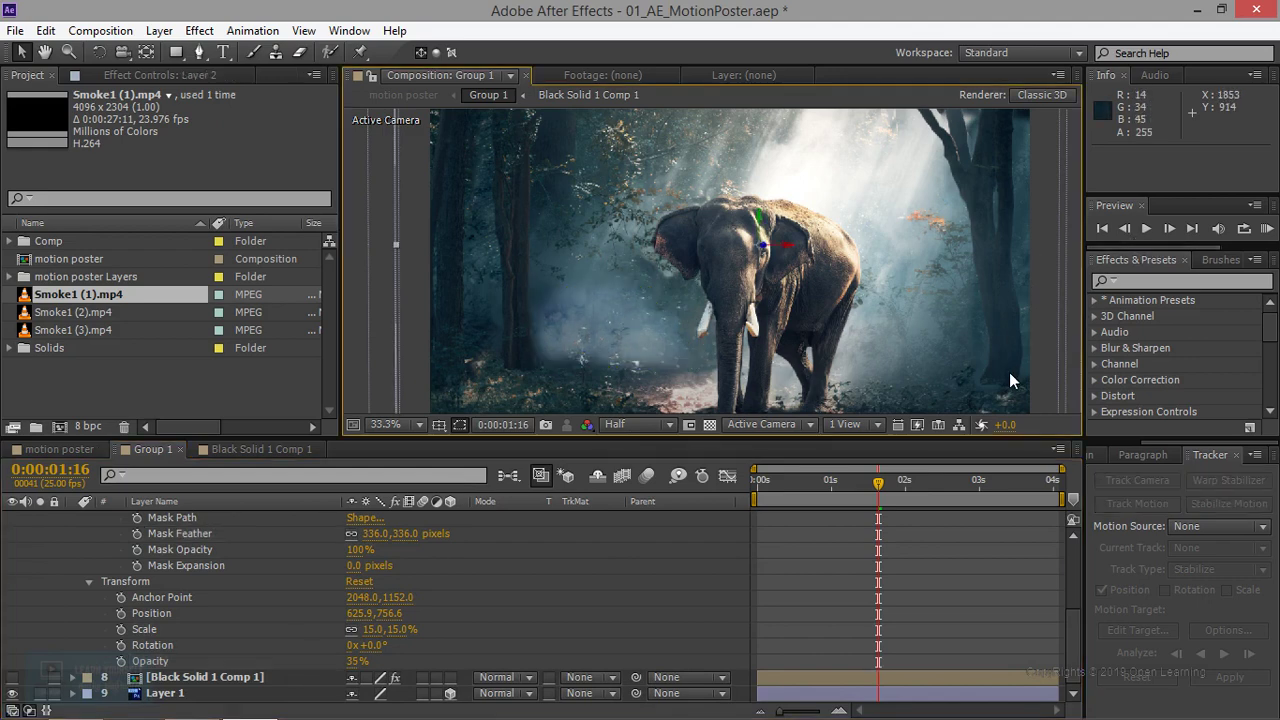
pyautogui.press('KP_0')
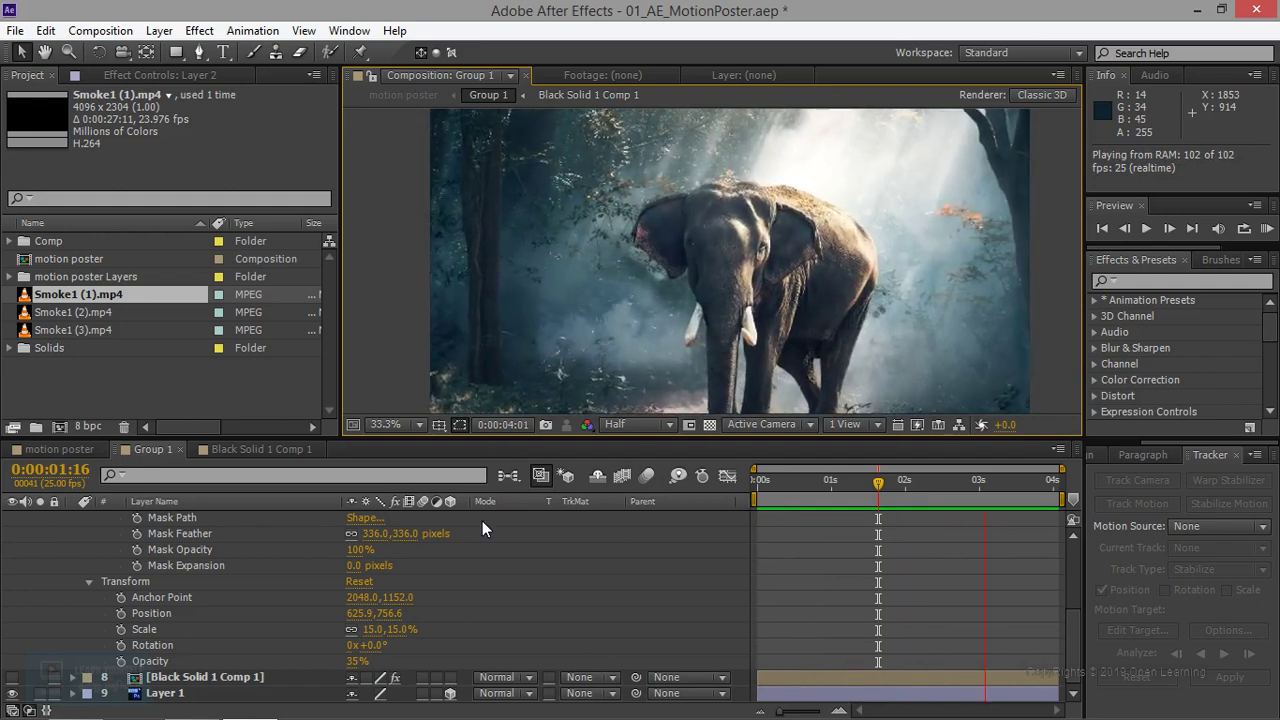
pyautogui.click(871, 489)
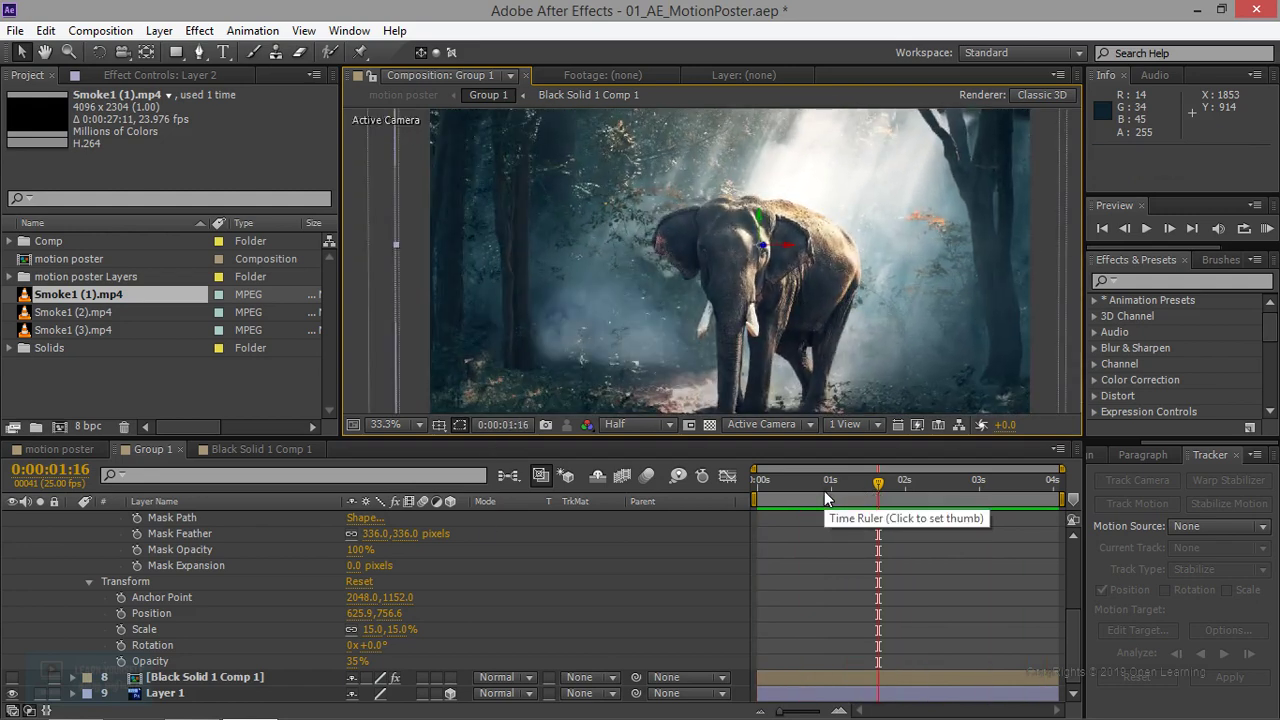
pyautogui.moveTo(878, 483)
pyautogui.mouseDown()
pyautogui.moveTo(810, 491)
pyautogui.moveTo(828, 489)
pyautogui.mouseUp()
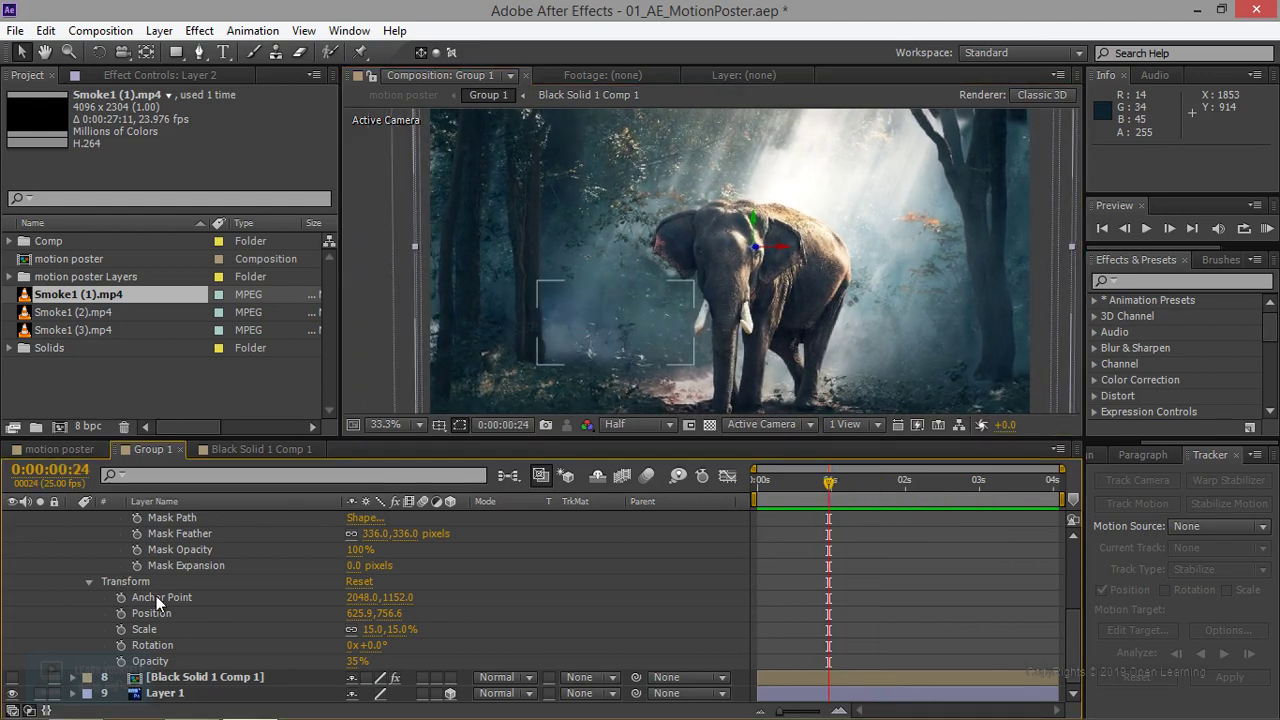
pyautogui.scroll(3, 160, 605)
pyautogui.scroll(-1, 178, 622)
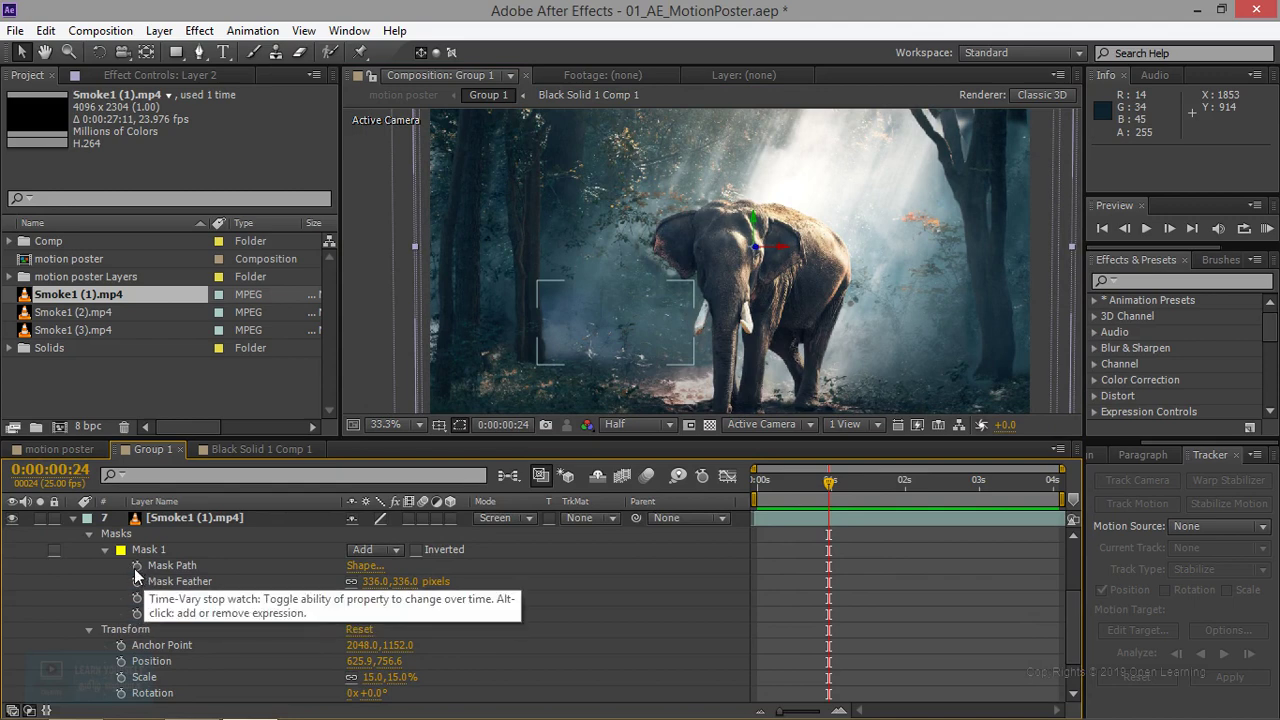
# Keyframe Mask Path, shift the mask slightly left and down at 0:00:02:06, then go to 0:00:03:03
pyautogui.click(137, 565)
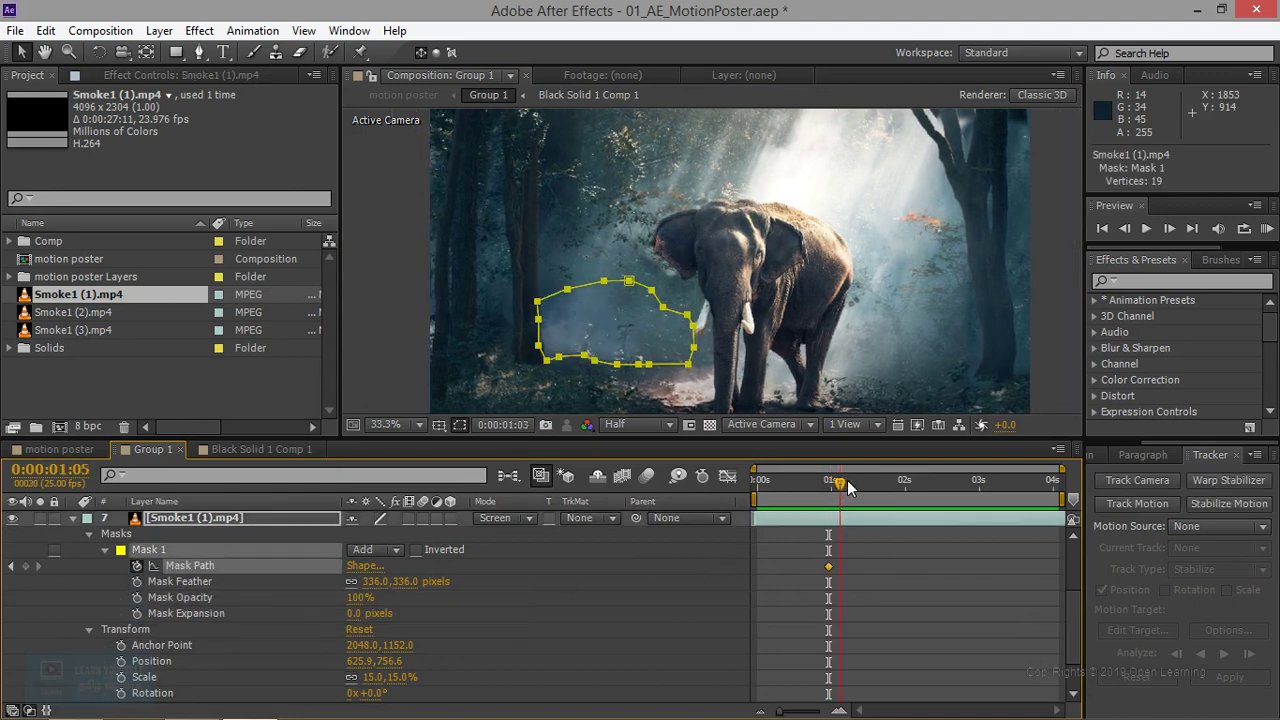
pyautogui.moveTo(828, 491); pyautogui.dragTo(922, 487)
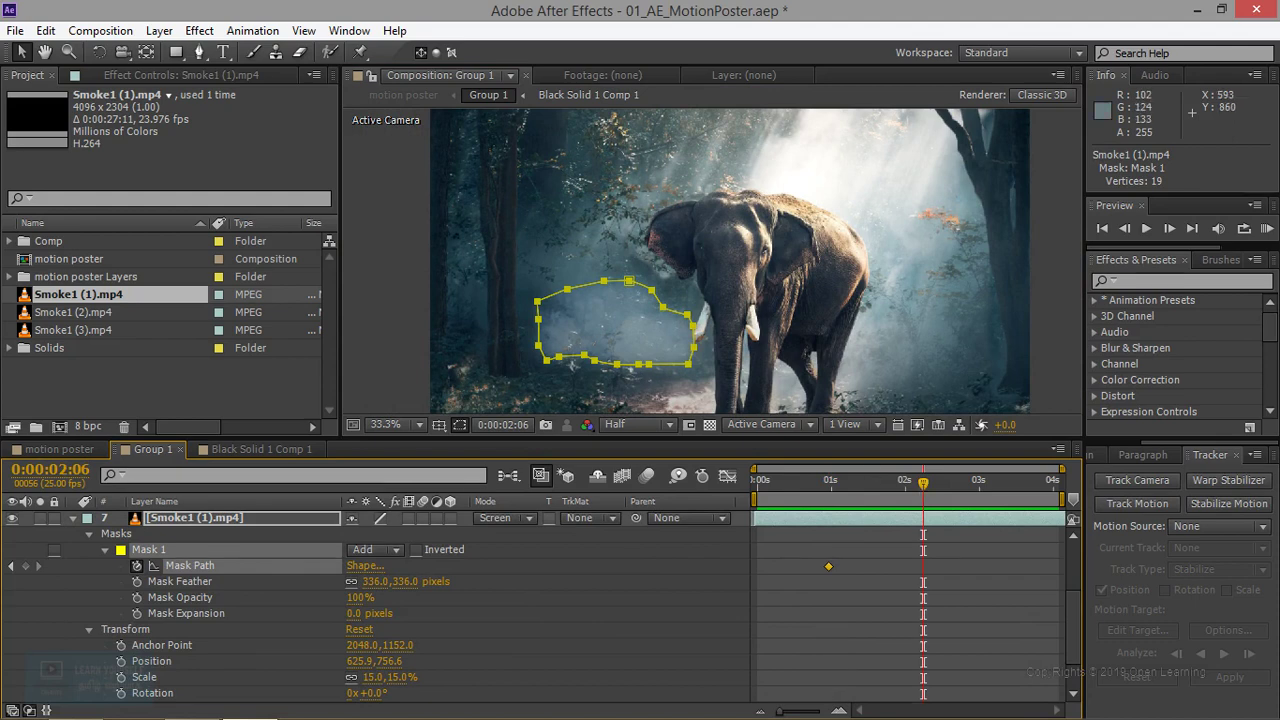
pyautogui.moveTo(573, 365); pyautogui.dragTo(555, 376)
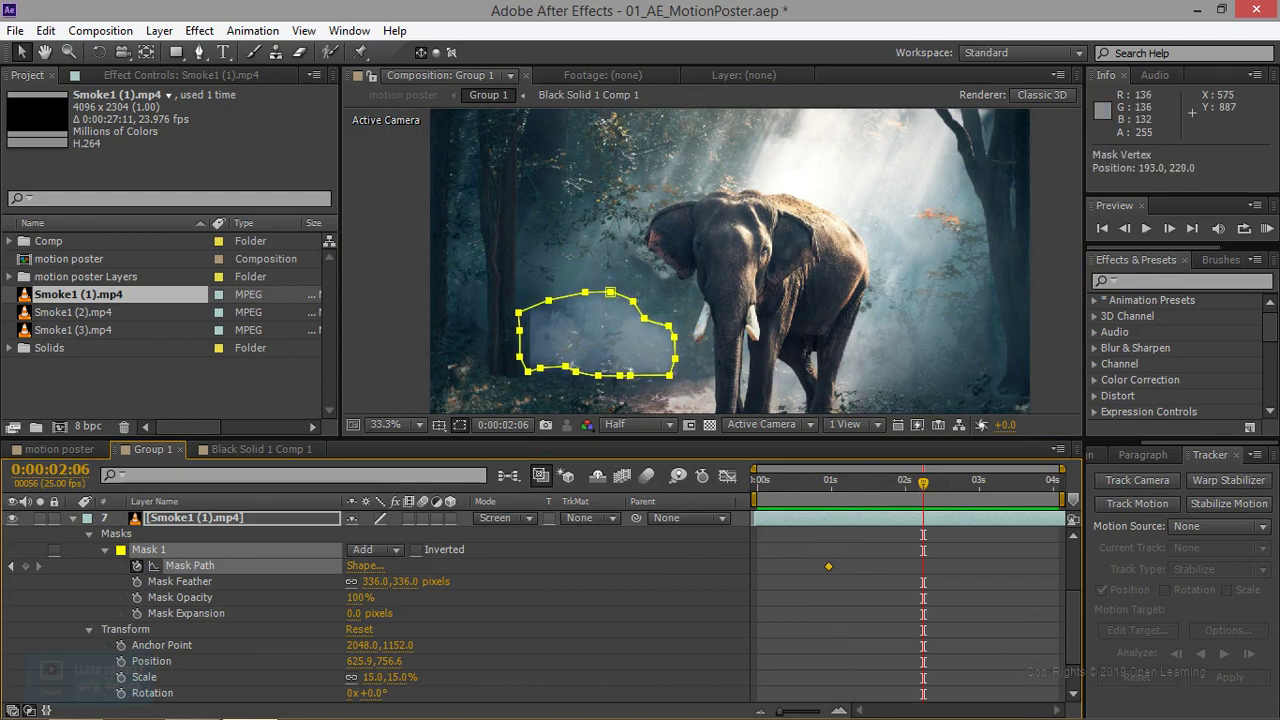
pyautogui.press('Right')
pyautogui.press('Right')
pyautogui.press('Right')
pyautogui.press('Right')
pyautogui.press('Right')
pyautogui.press('Right')
pyautogui.press('Right')
pyautogui.press('Right')
pyautogui.press('Right')
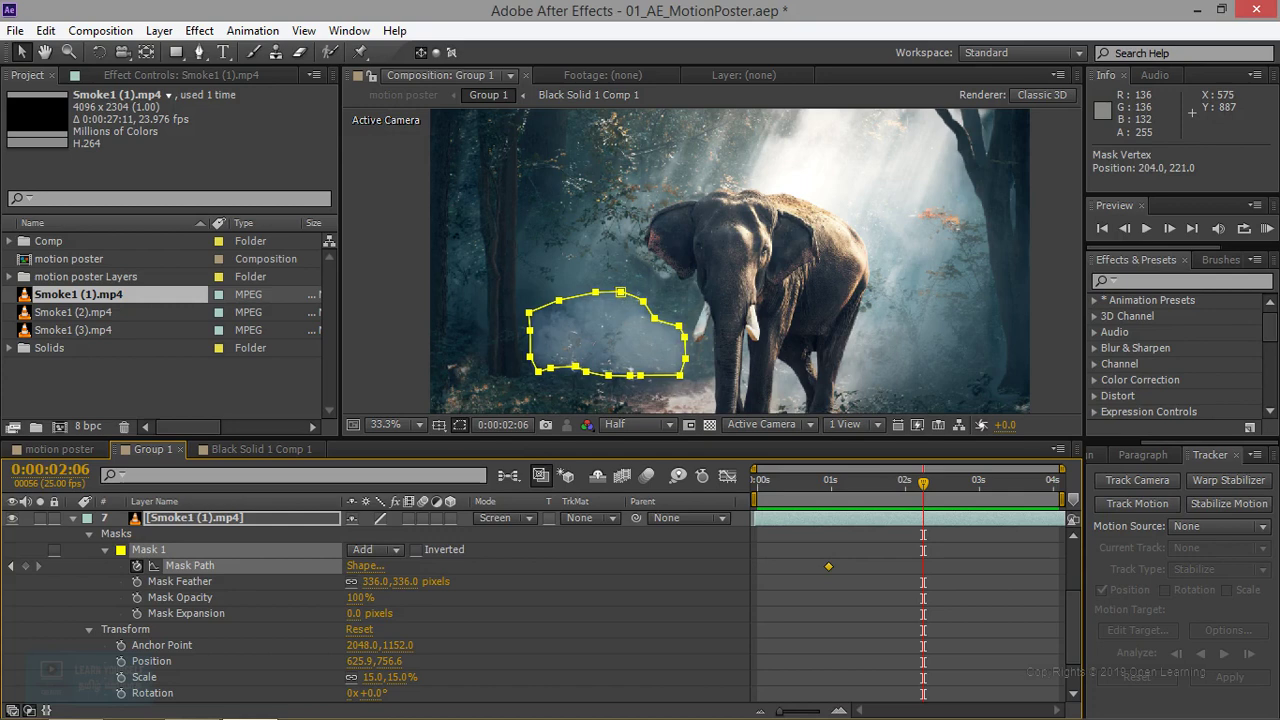
pyautogui.press('Down')
pyautogui.press('Down')
pyautogui.press('Left')
pyautogui.press('Left')
pyautogui.press('Left')
pyautogui.press('Left')
pyautogui.press('Left')
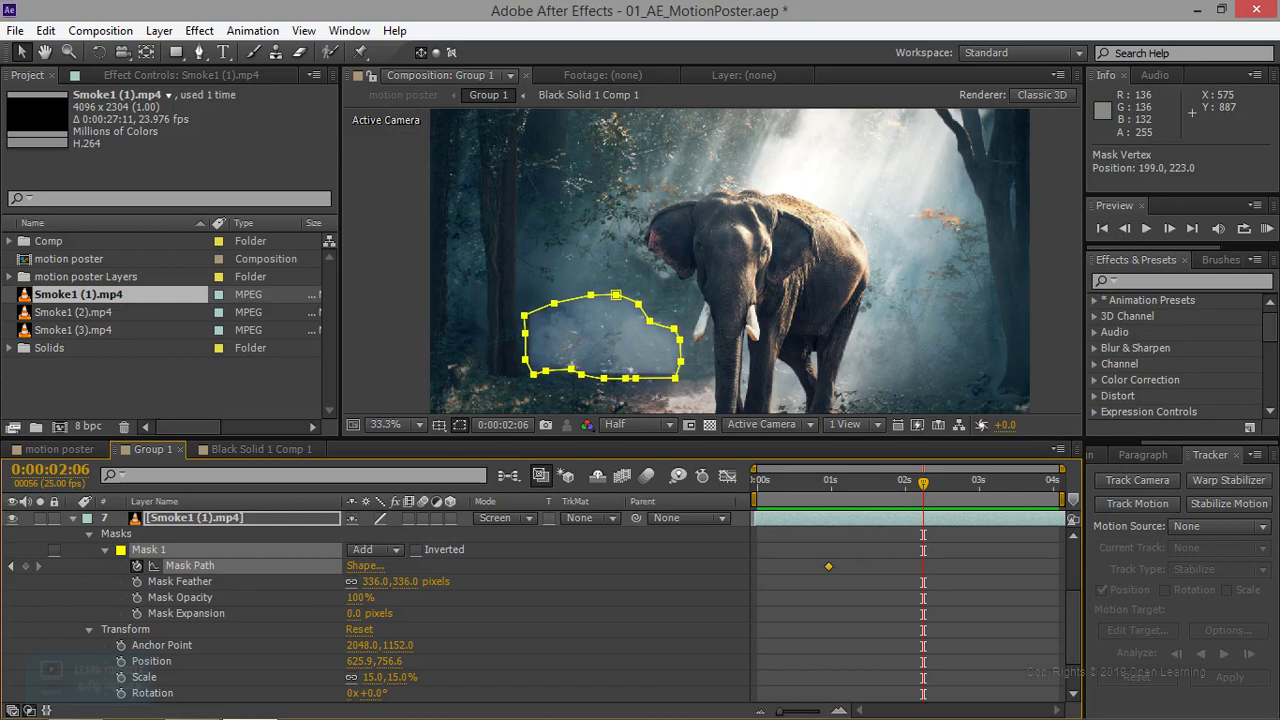
pyautogui.press('Right')
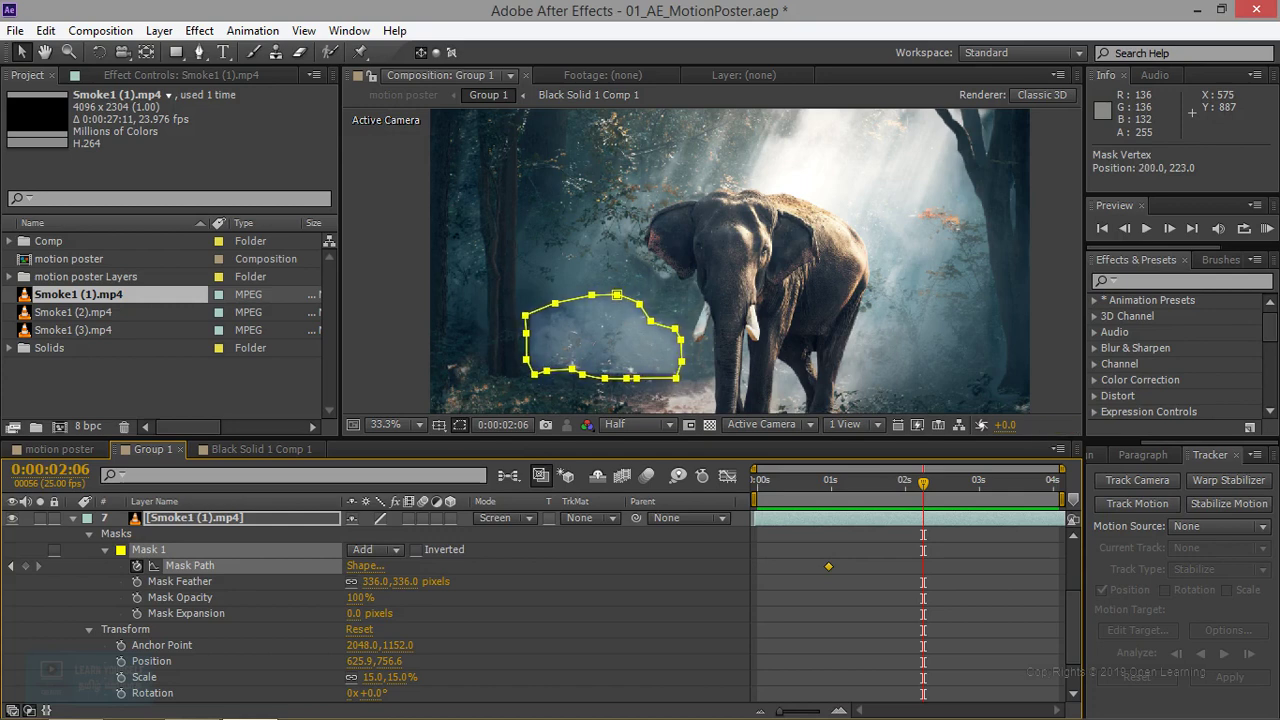
pyautogui.press('Right')
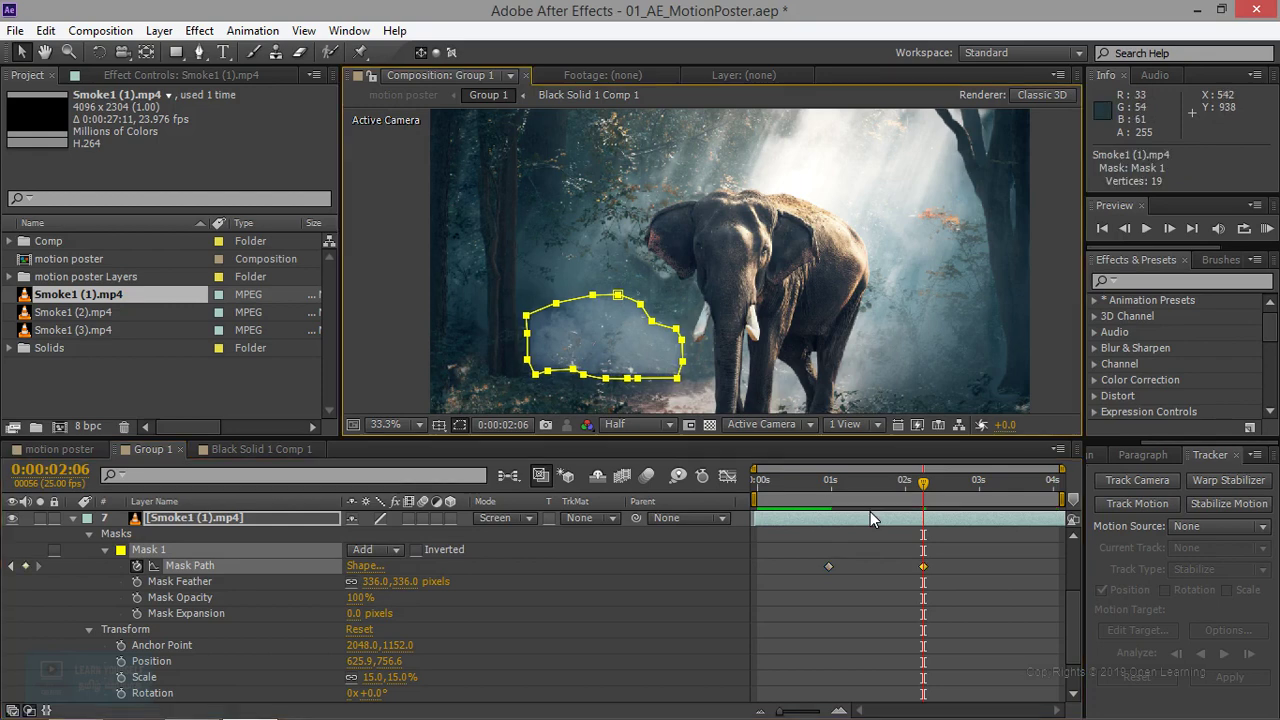
pyautogui.click(947, 484)
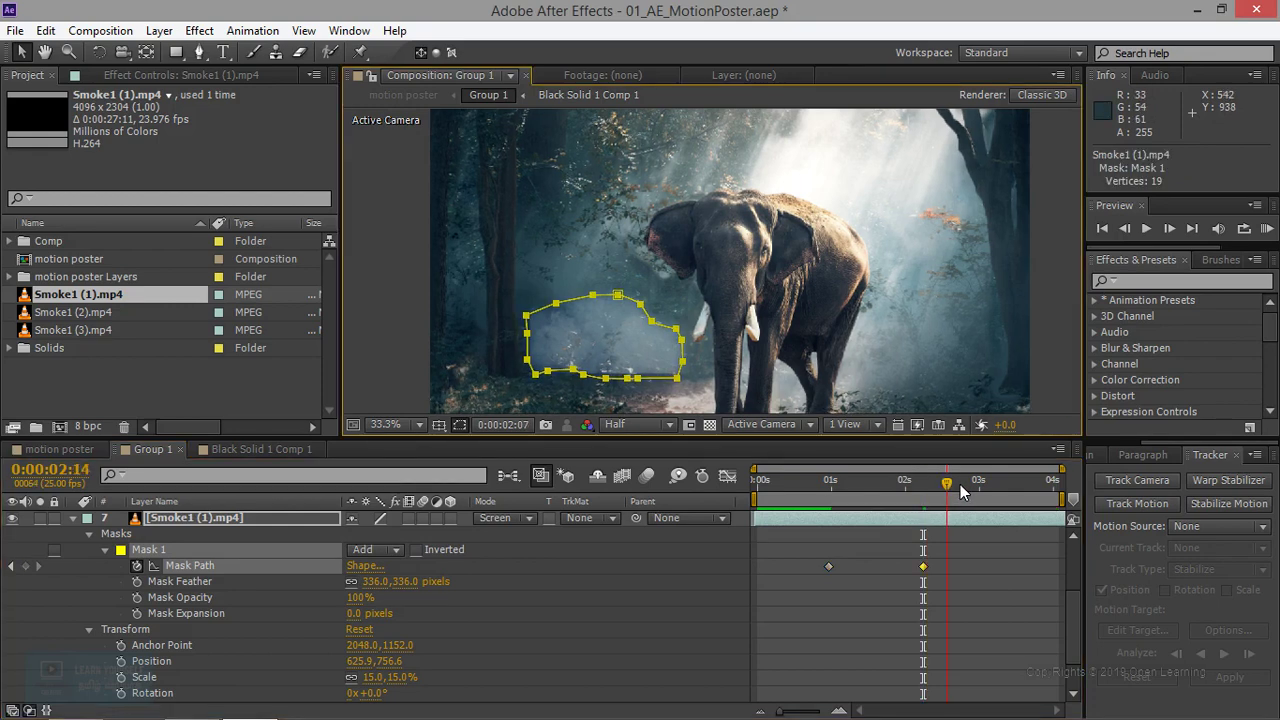
pyautogui.moveTo(960, 490); pyautogui.dragTo(988, 484)
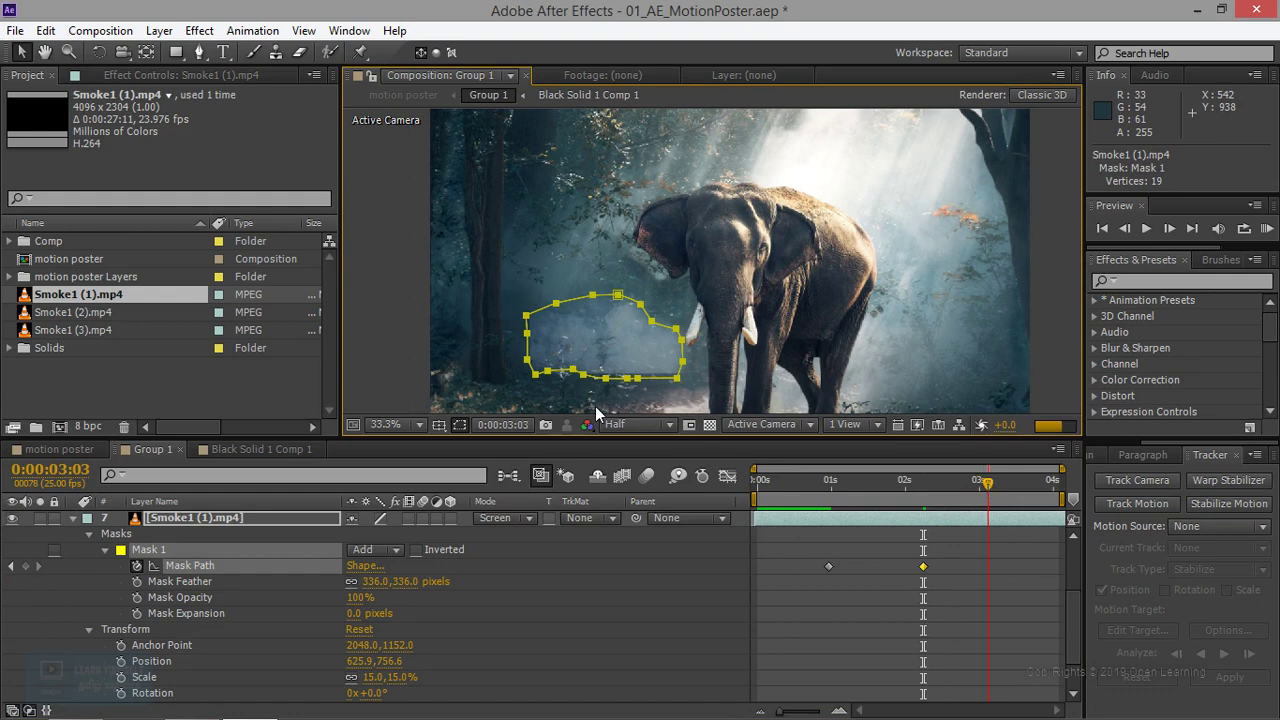
# At 0:00:03:03, drag the whole smoke mask slightly left and lower into place
pyautogui.click(555, 302)
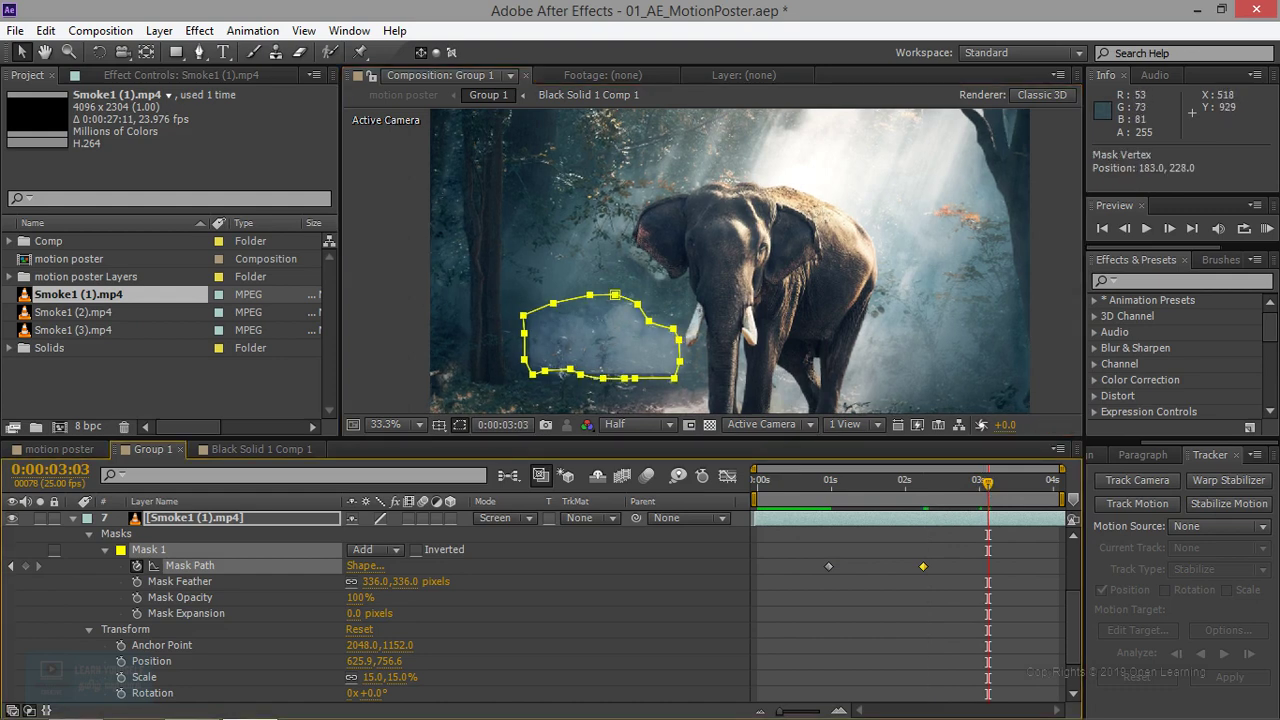
pyautogui.moveTo(615, 295); pyautogui.dragTo(597, 302)
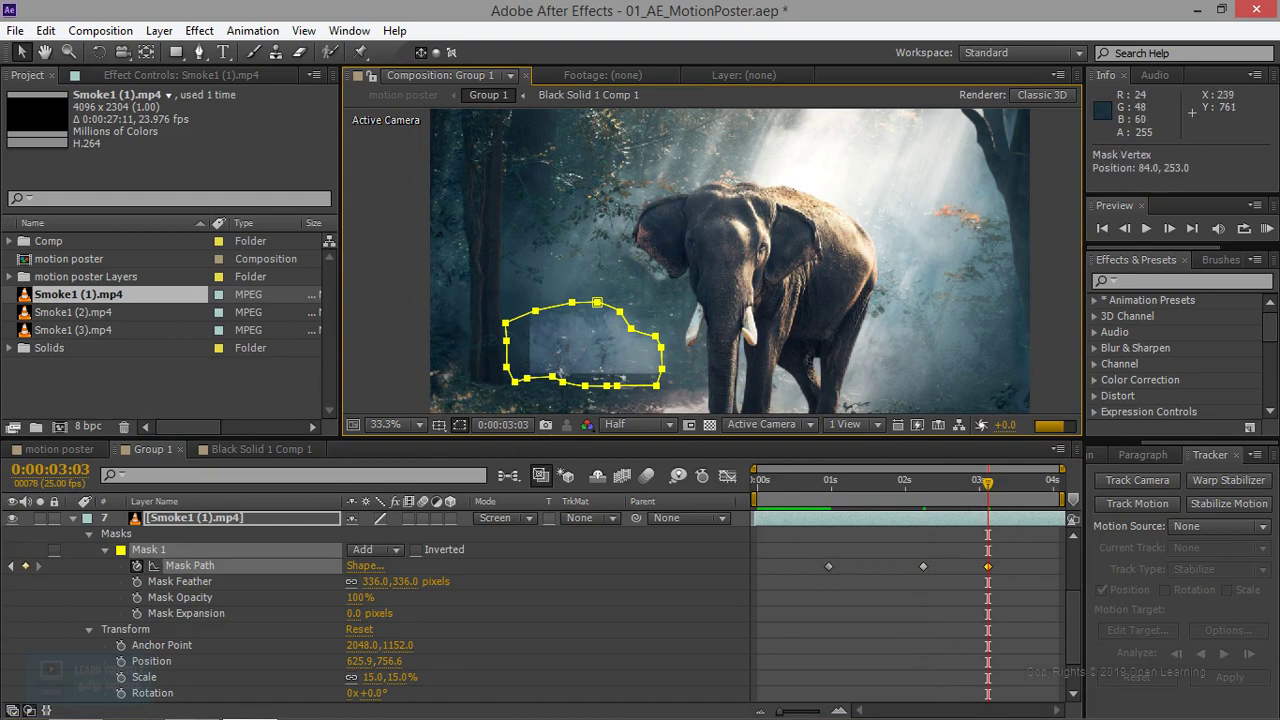
pyautogui.moveTo(597, 302)
pyautogui.mouseDown()
pyautogui.moveTo(622, 299)
pyautogui.moveTo(603, 302)
pyautogui.mouseUp()
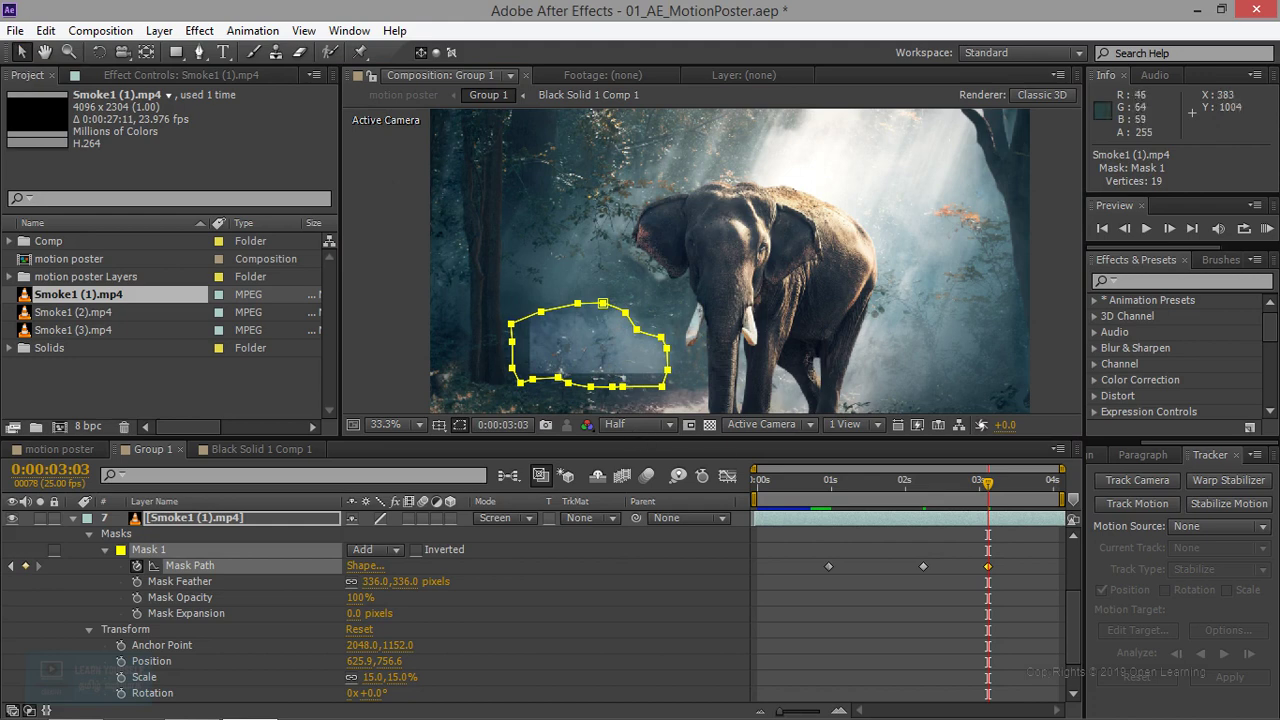
pyautogui.moveTo(603, 303); pyautogui.dragTo(607, 305)
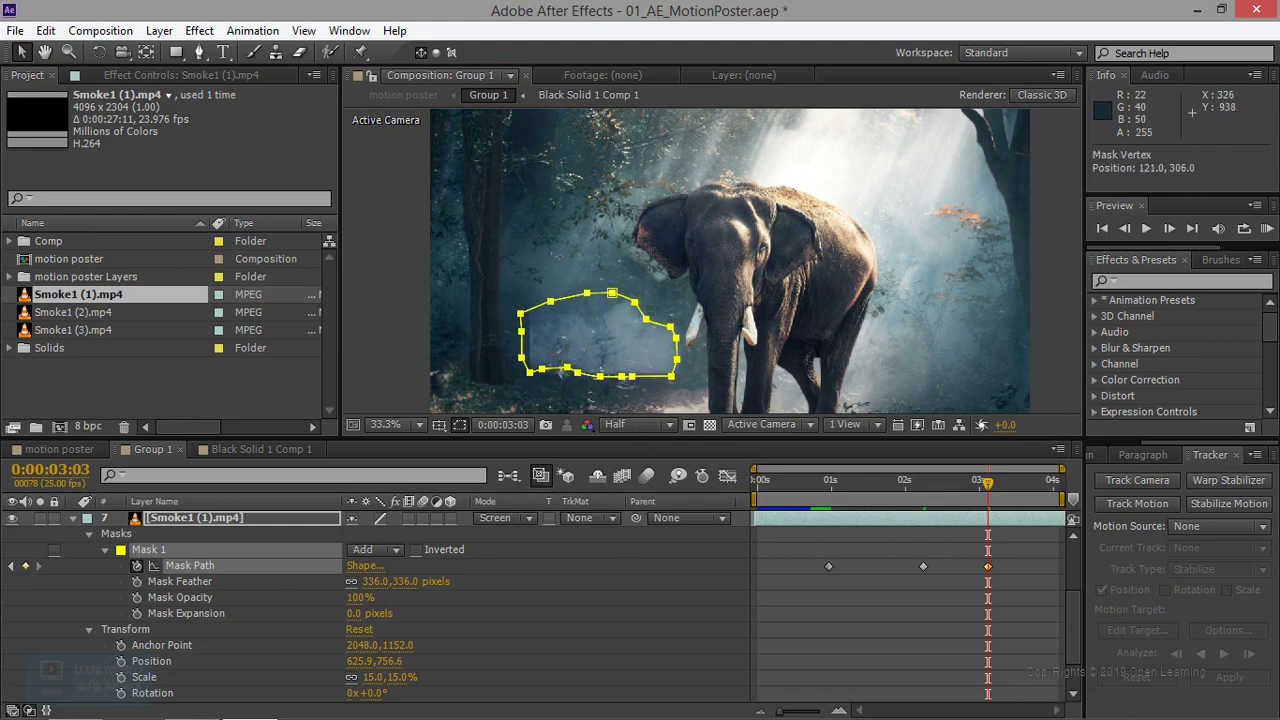
pyautogui.click(607, 306)
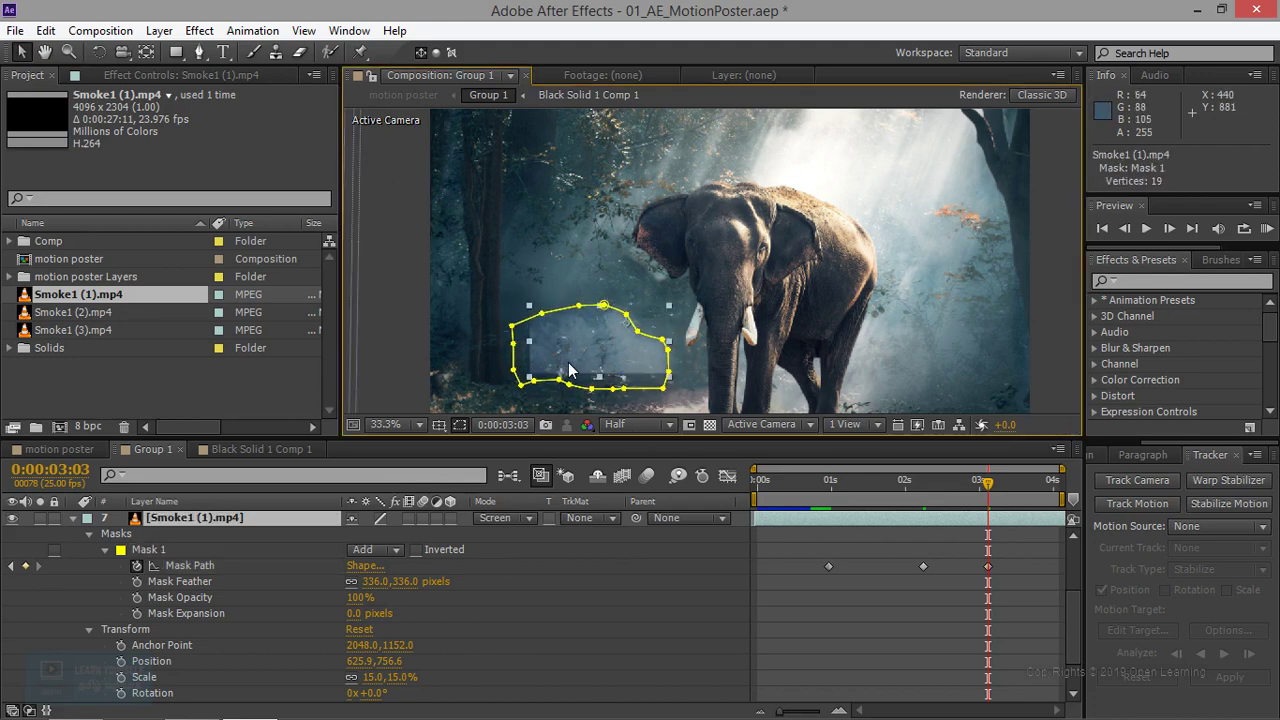
# Reshape the mask's lower edge by pulling the lower-left and bottom vertices upward
pyautogui.moveTo(553, 374)
pyautogui.mouseDown()
pyautogui.moveTo(522, 380)
pyautogui.moveTo(535, 338)
pyautogui.mouseUp()
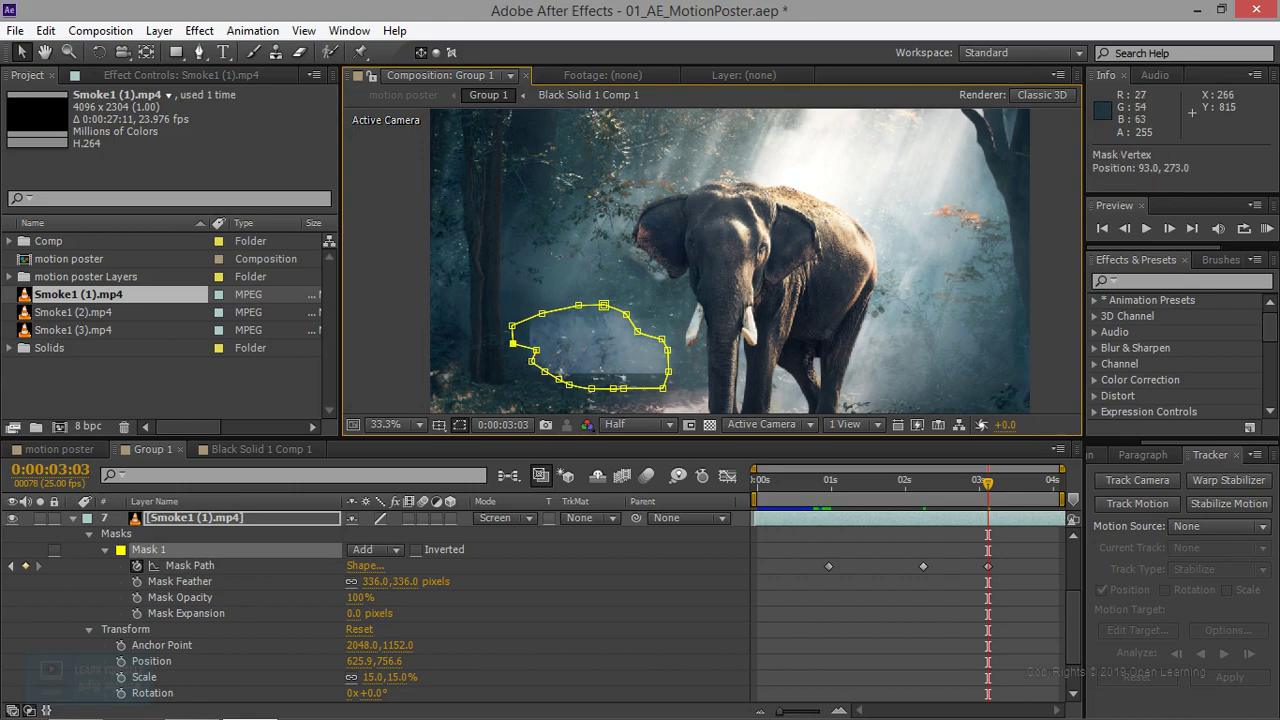
pyautogui.moveTo(535, 338); pyautogui.dragTo(548, 325)
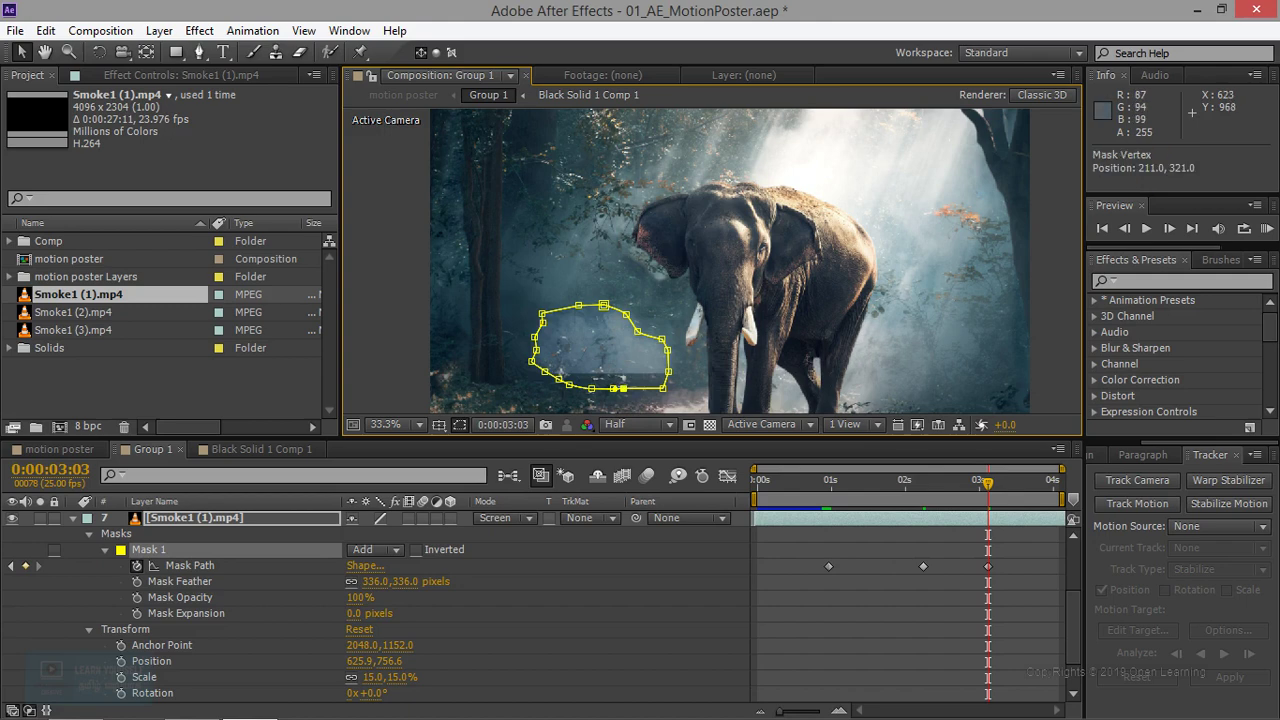
pyautogui.click(626, 387)
pyautogui.moveTo(626, 387)
pyautogui.mouseDown()
pyautogui.moveTo(665, 363)
pyautogui.moveTo(612, 369)
pyautogui.moveTo(590, 398)
pyautogui.moveTo(569, 384)
pyautogui.mouseUp()
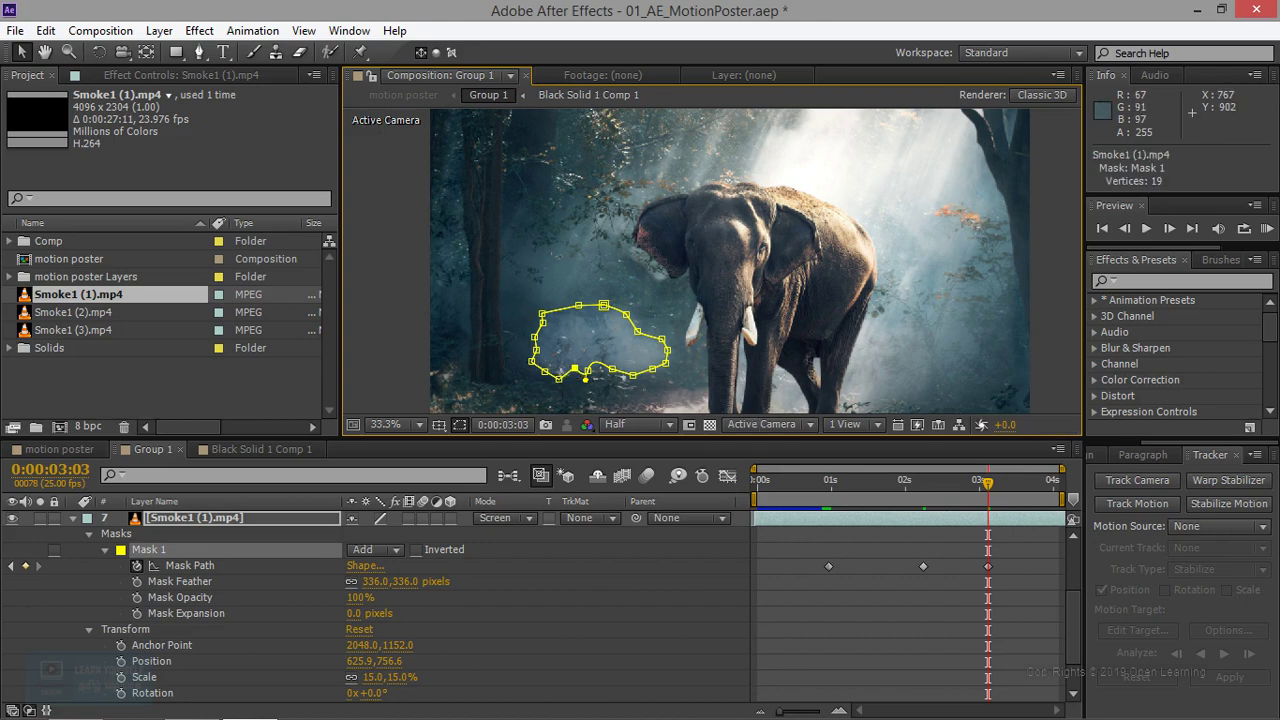
pyautogui.click(1148, 228)
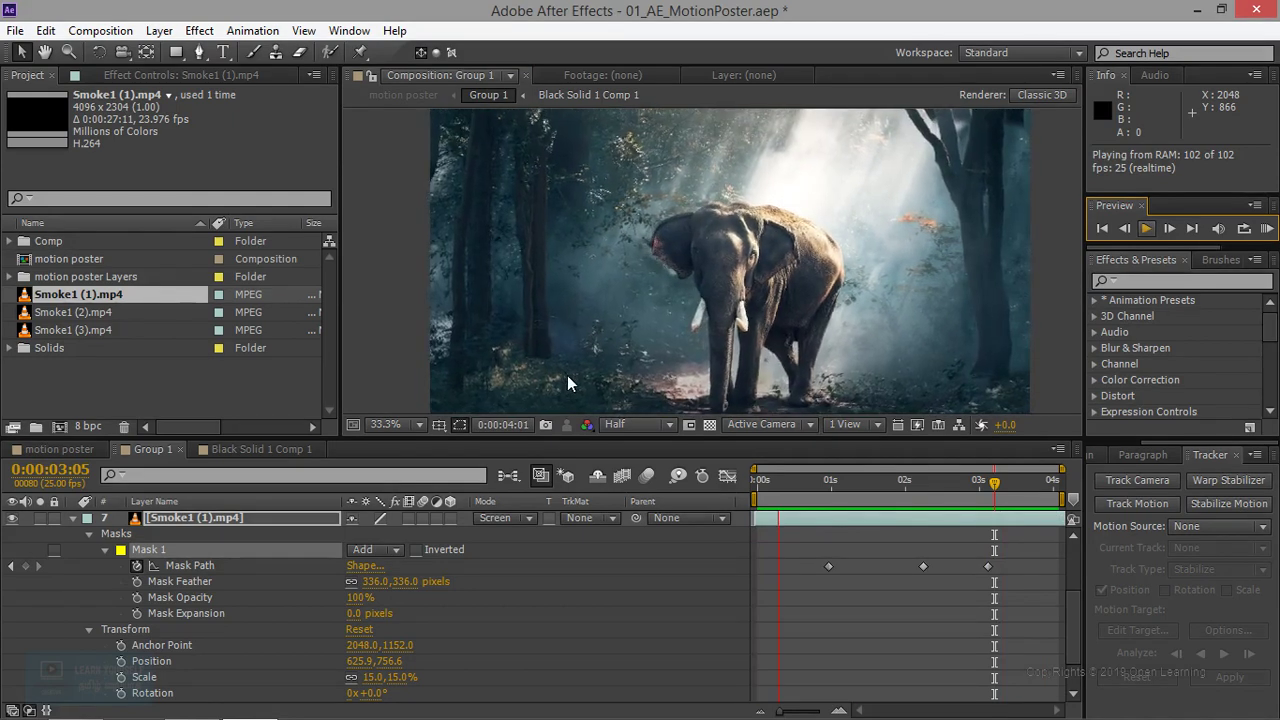
pyautogui.press('space')
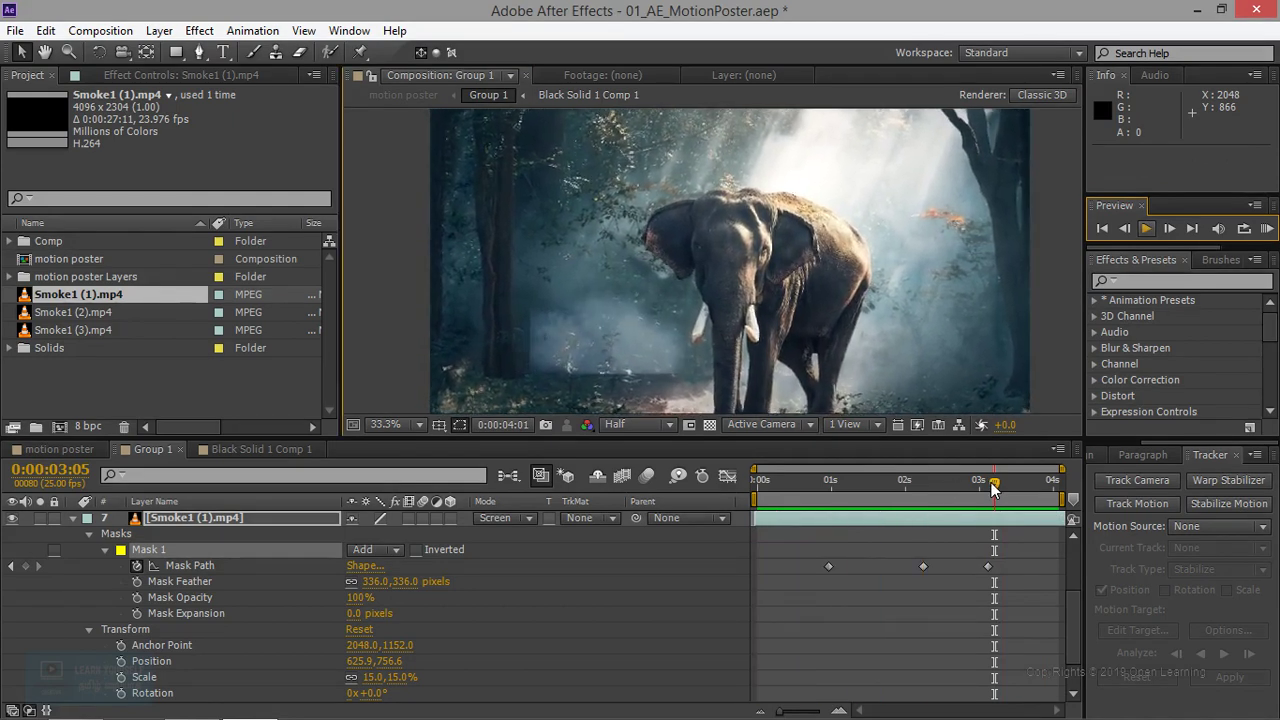
pyautogui.scroll(-3, 334, 646)
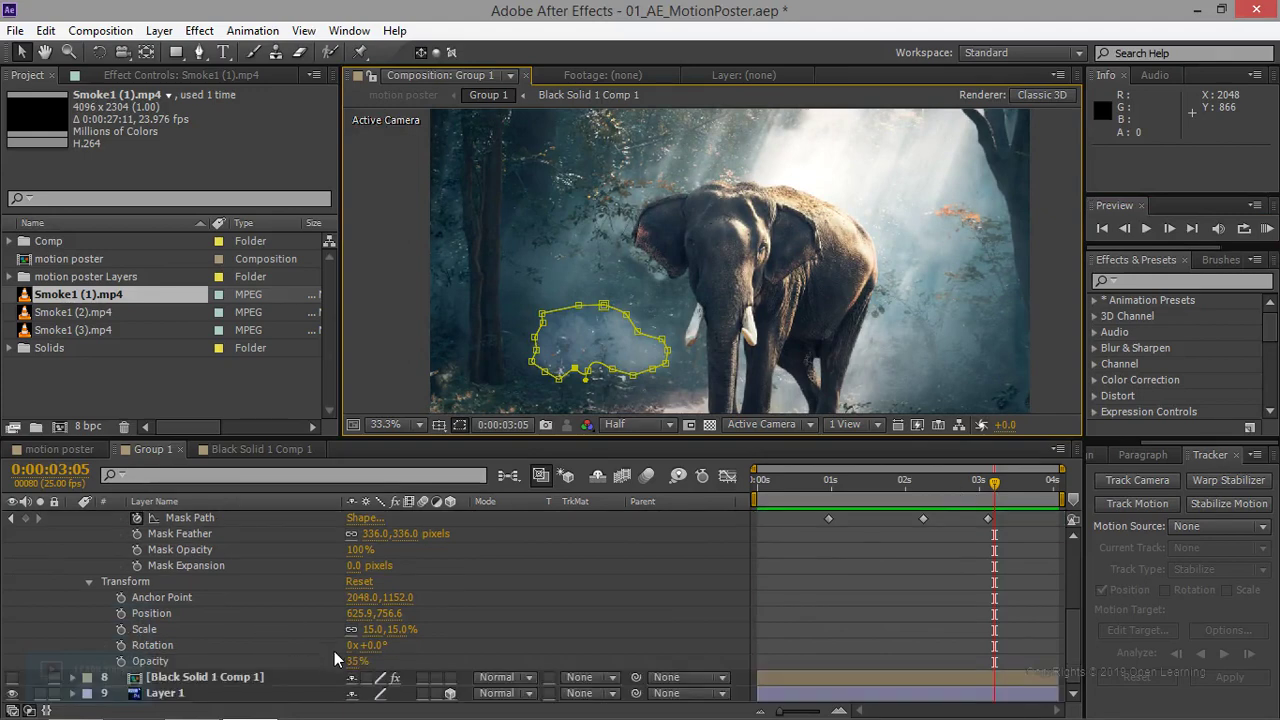
# Set smoke Opacity to 18% and keyframe it on the first frame
pyautogui.moveTo(370, 664); pyautogui.dragTo(353, 664)
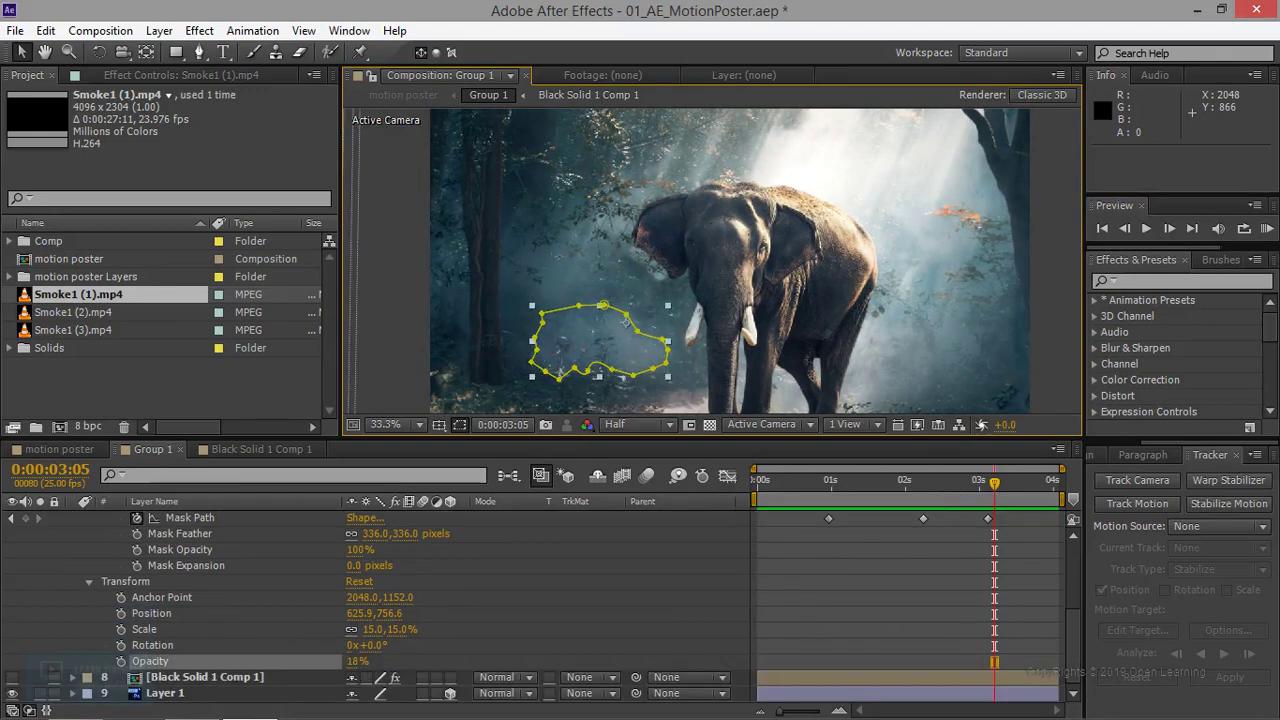
pyautogui.moveTo(994, 483); pyautogui.dragTo(776, 485)
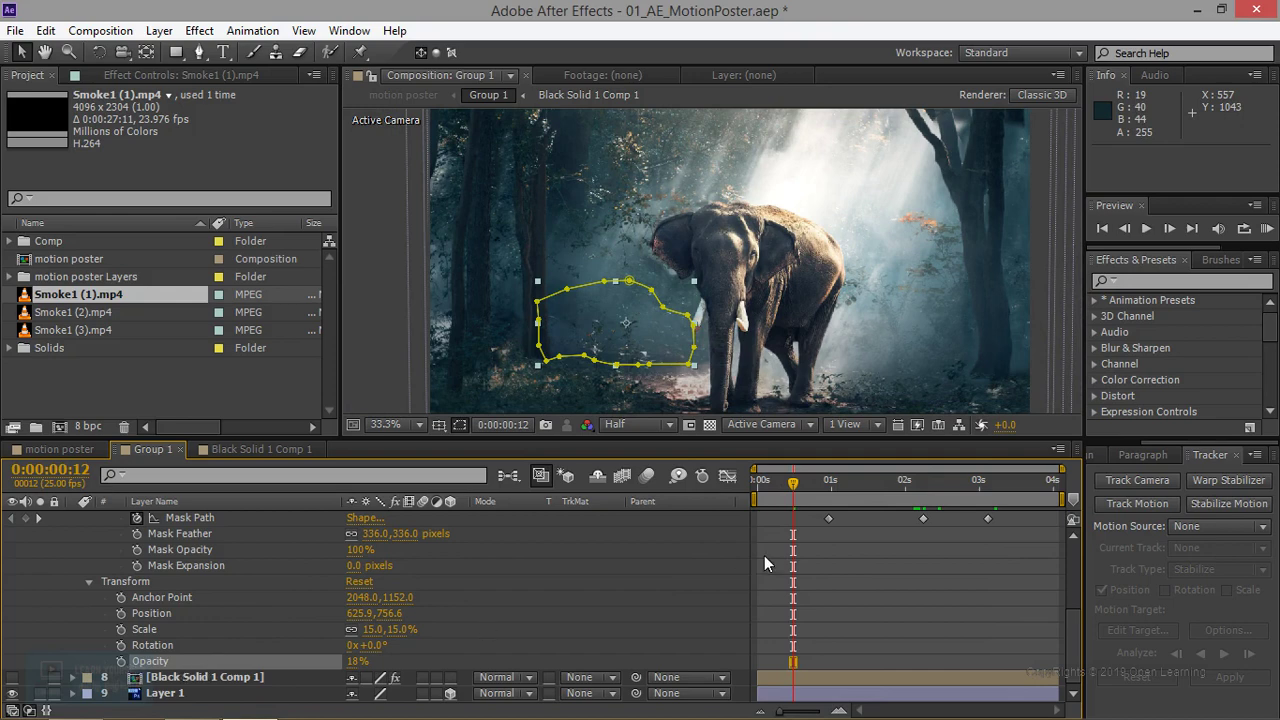
pyautogui.moveTo(795, 491); pyautogui.dragTo(816, 497)
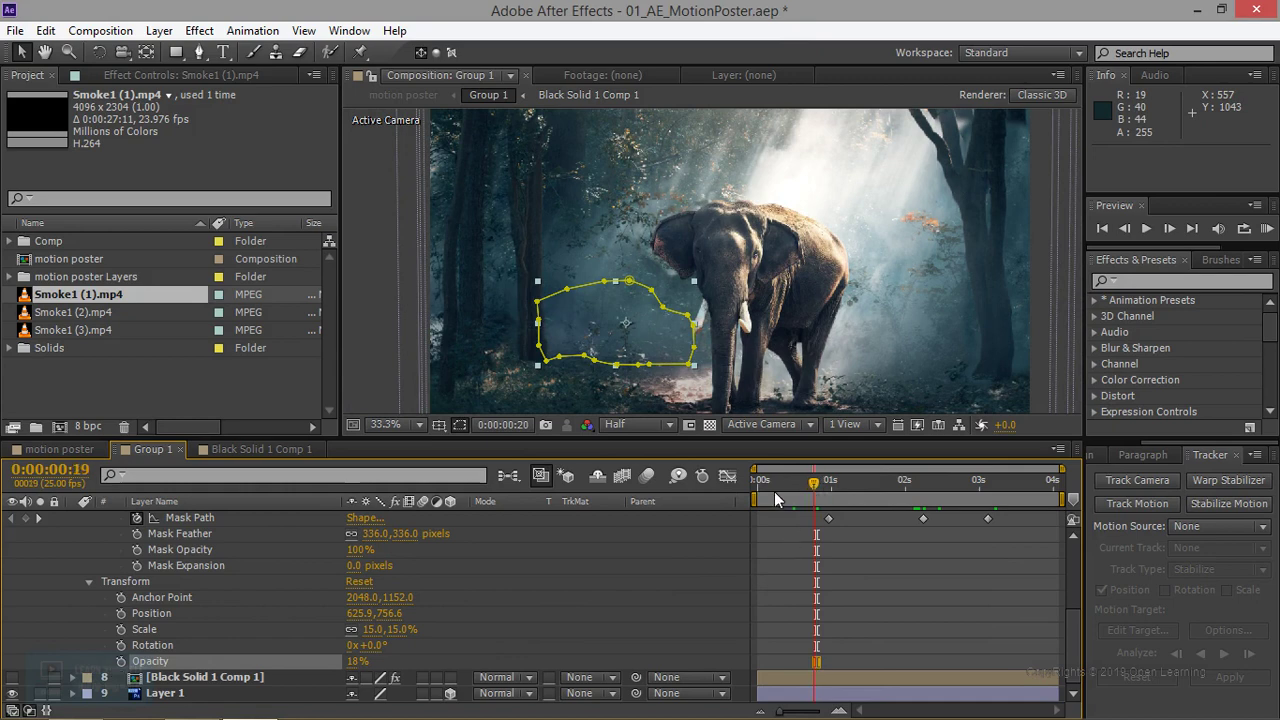
pyautogui.moveTo(774, 491); pyautogui.dragTo(762, 495)
pyautogui.click(122, 662)
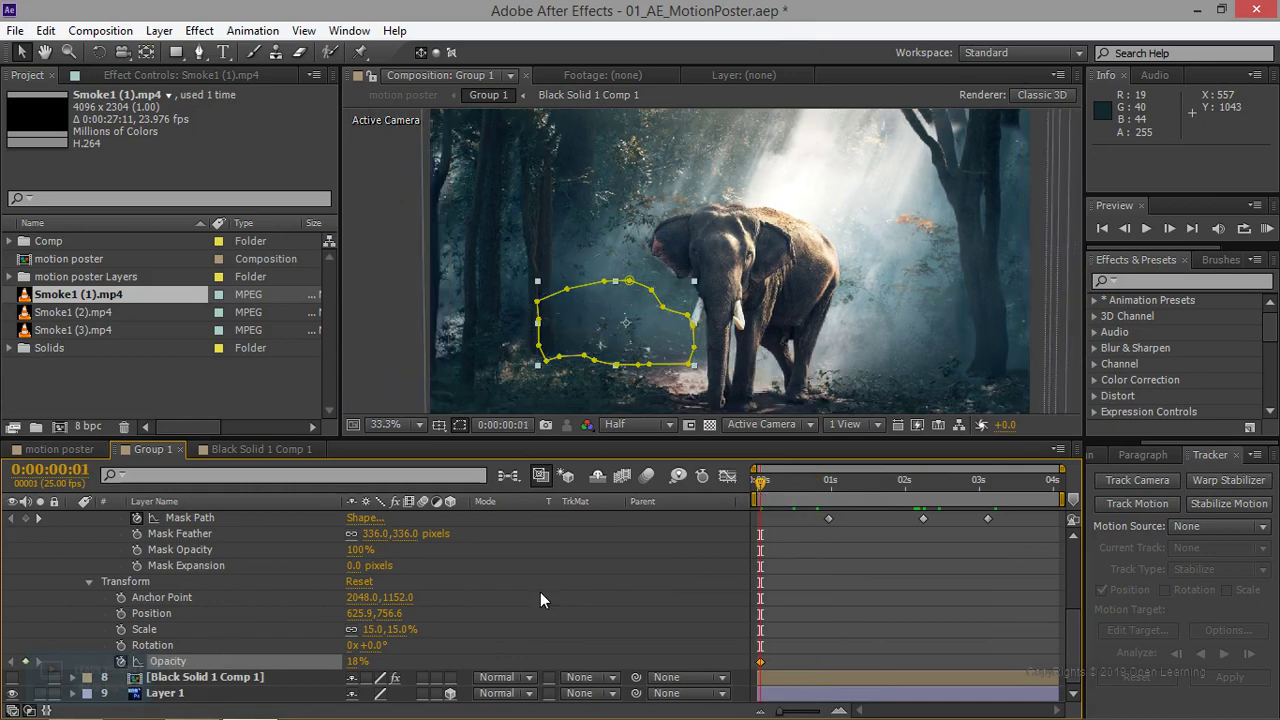
# Keyframe Opacity at 7% at 0:00:03:13 and preview the fade
pyautogui.moveTo(837, 483); pyautogui.dragTo(1020, 488)
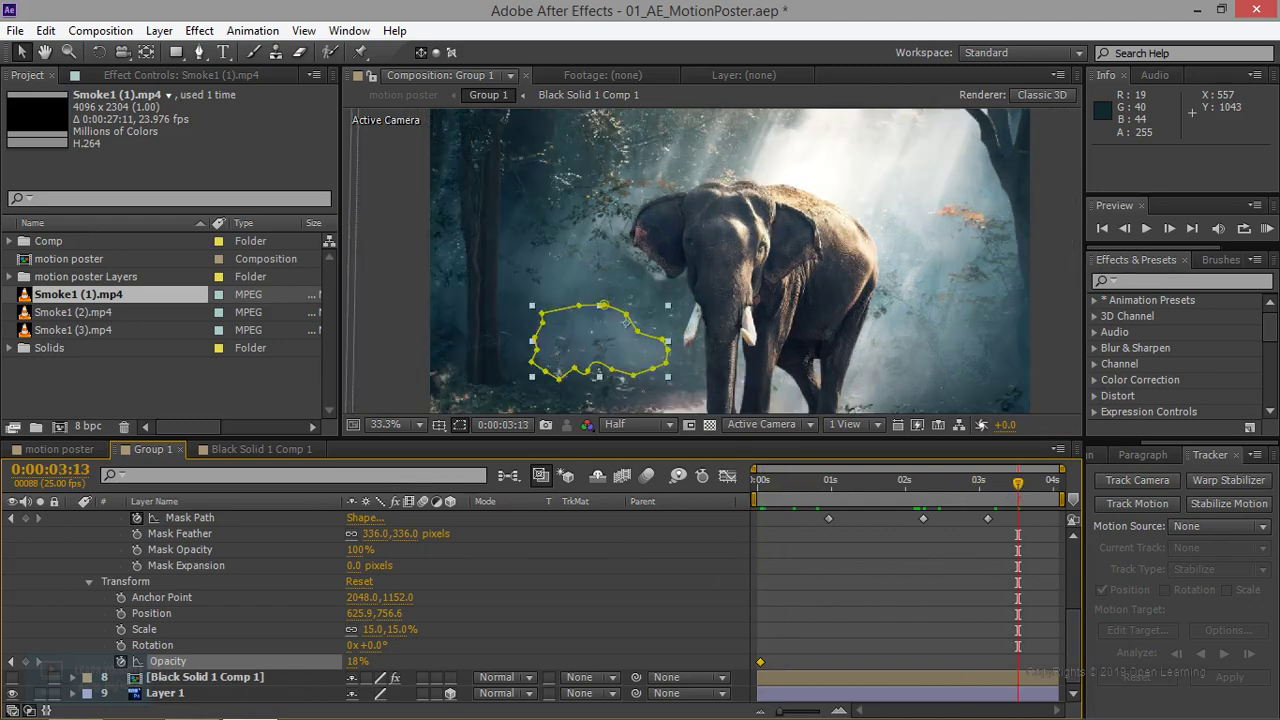
pyautogui.moveTo(356, 661); pyautogui.dragTo(345, 661)
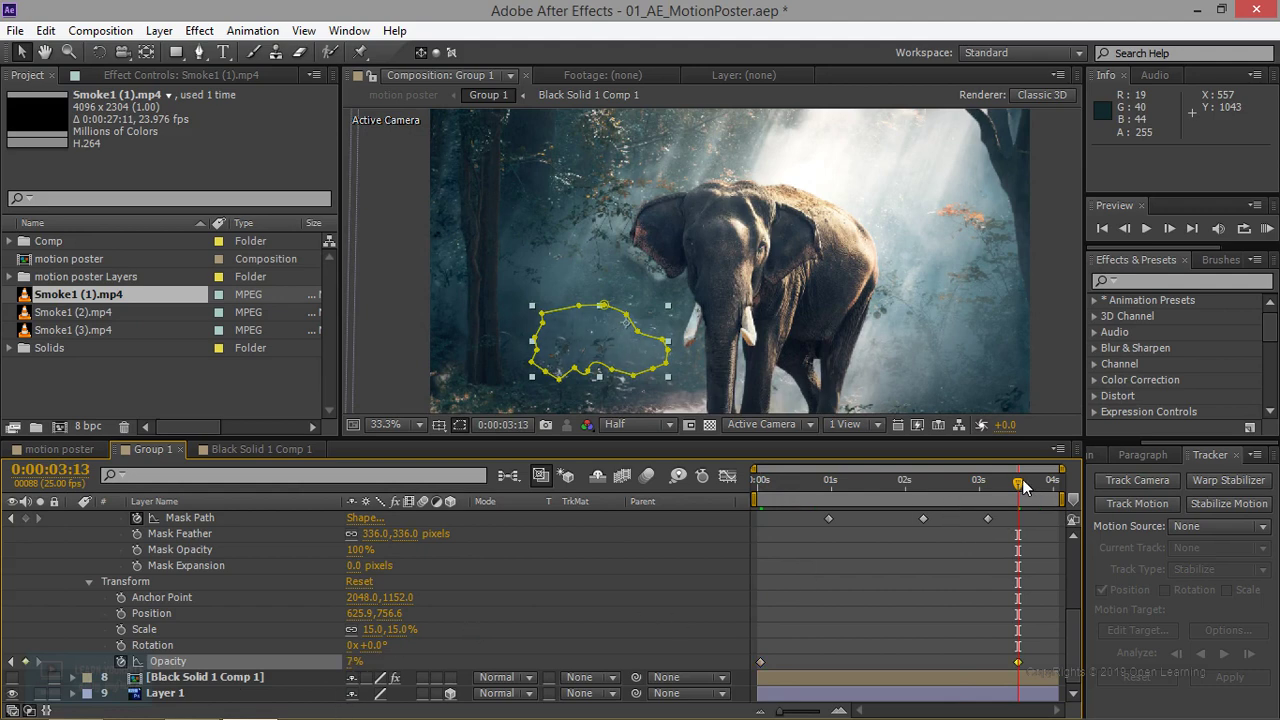
pyautogui.moveTo(1022, 486); pyautogui.dragTo(1019, 486)
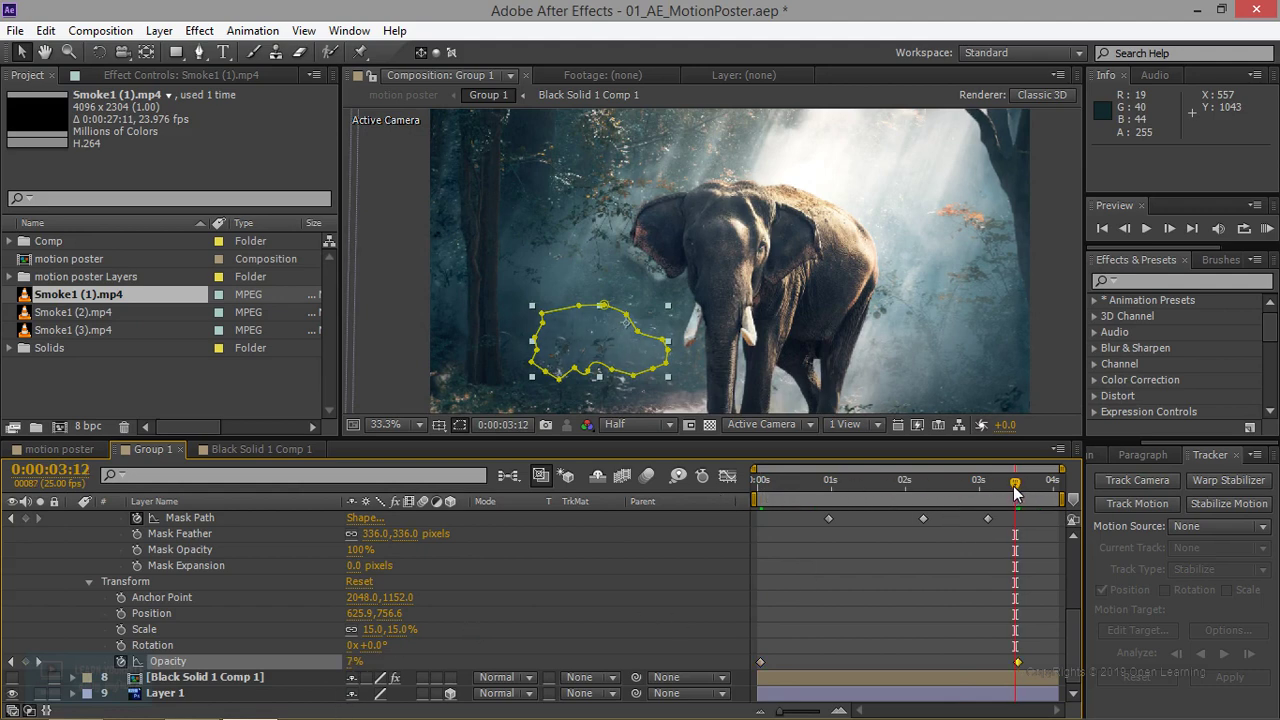
pyautogui.press('KP_0')
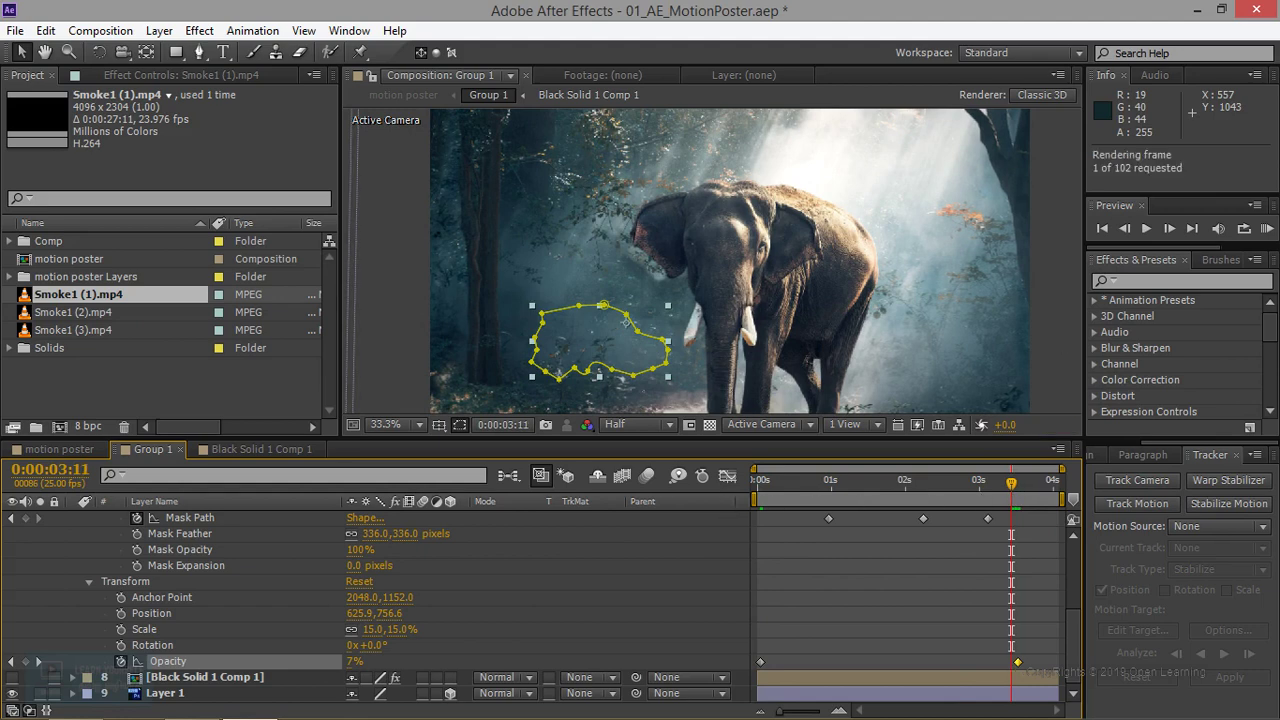